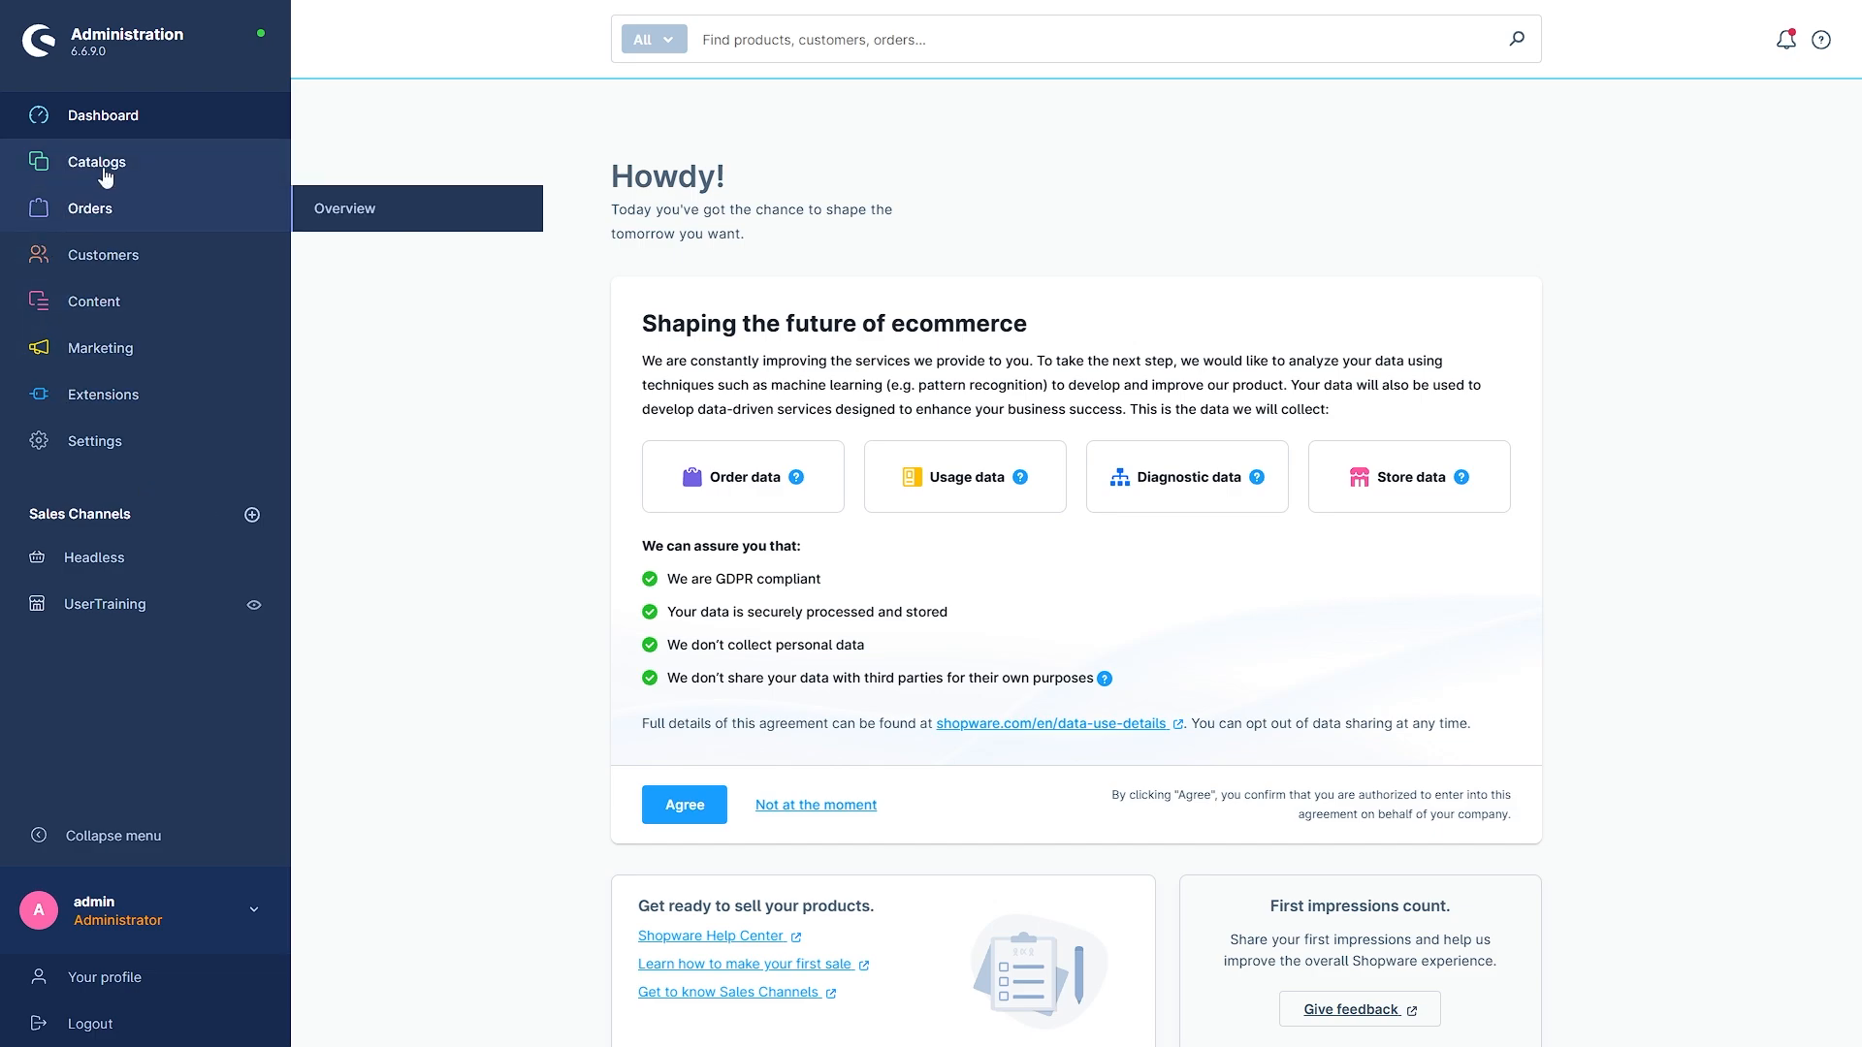
Open the product overview in the catalog and show its filter options.
mouse_move(97, 162)
click(364, 167)
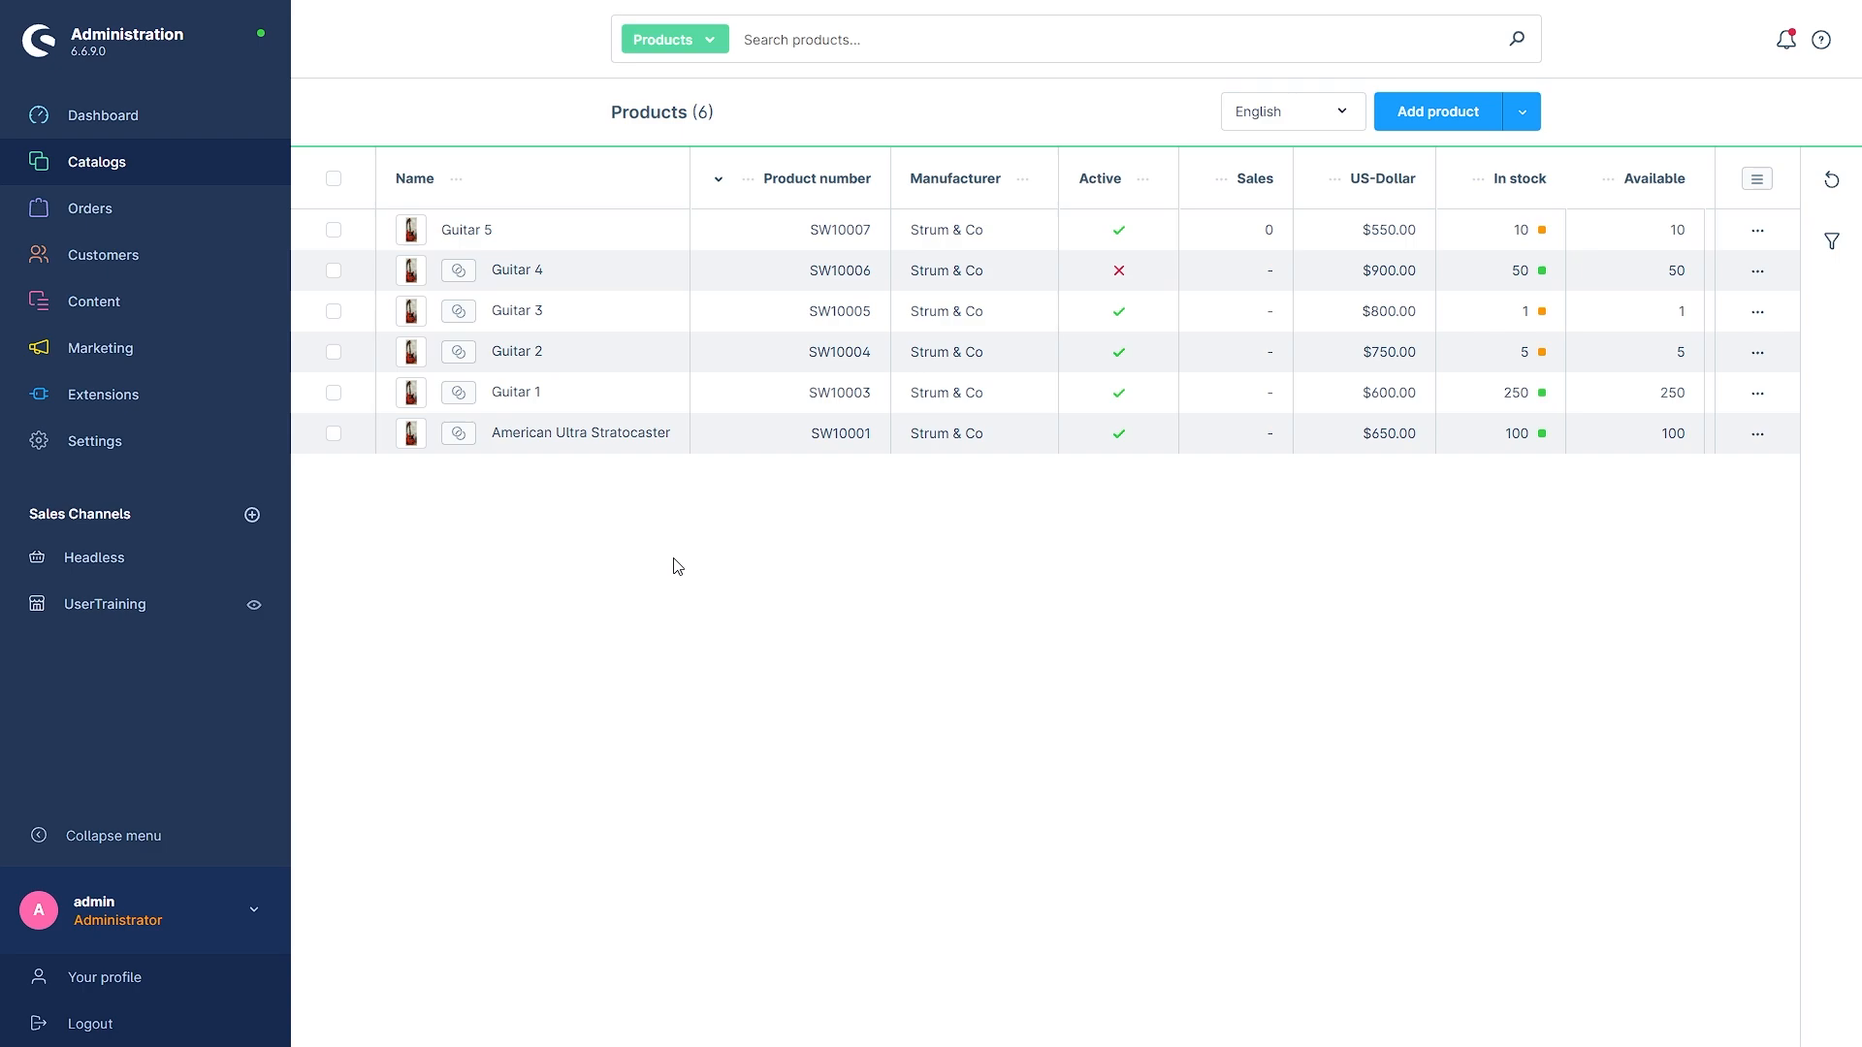
click(1831, 247)
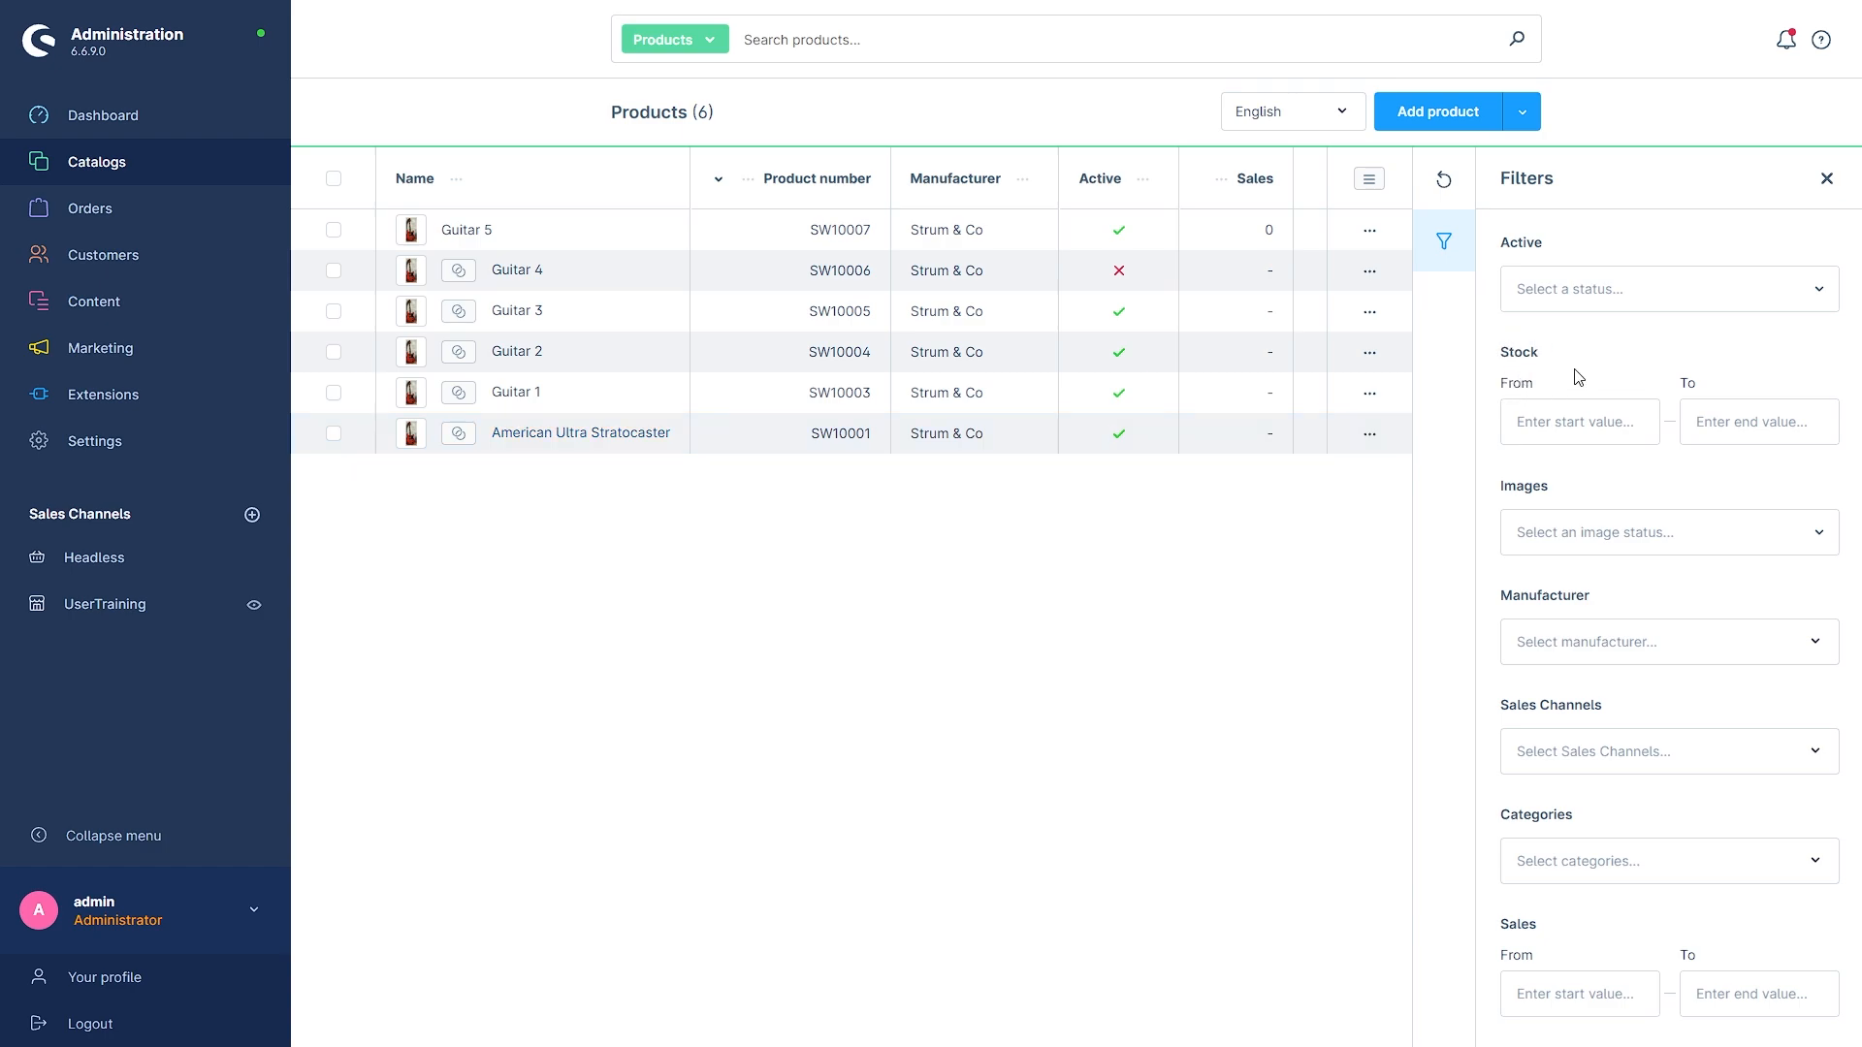
Filter the product list to items with a stock of up to 10.
click(1717, 426)
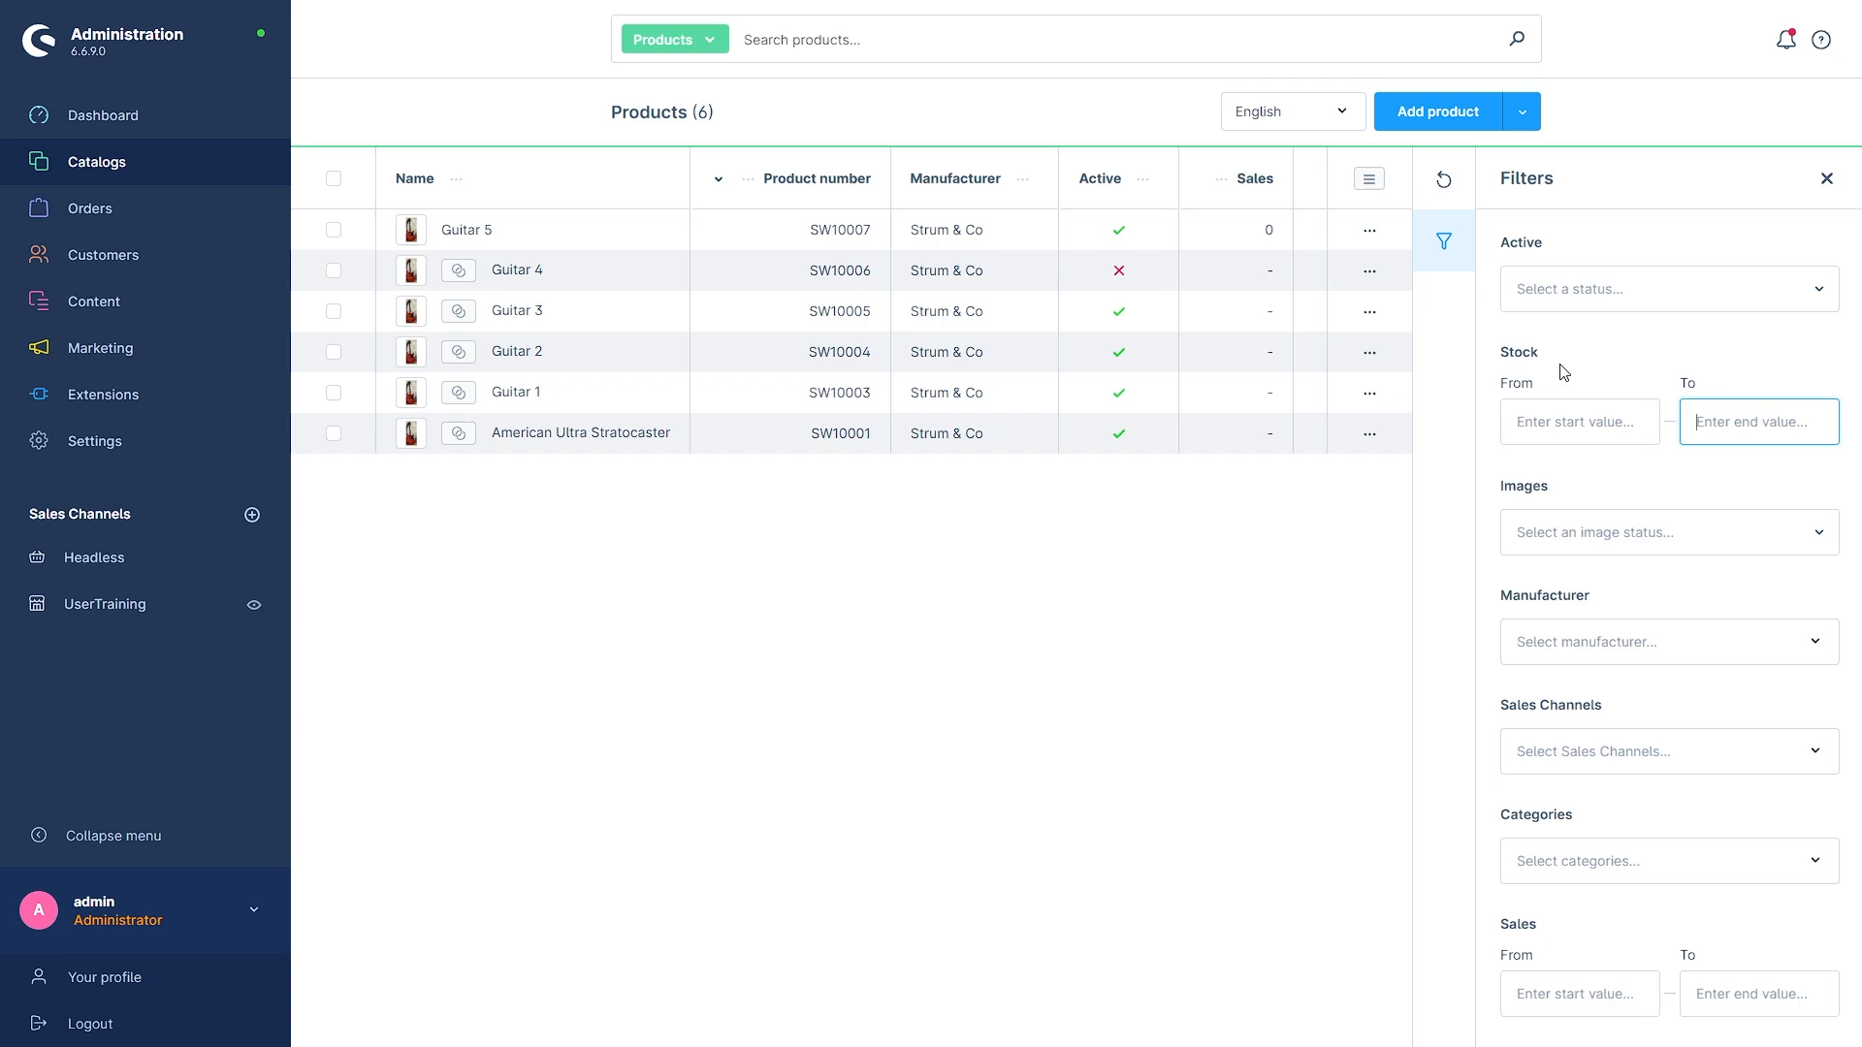
text(10)
click(1699, 475)
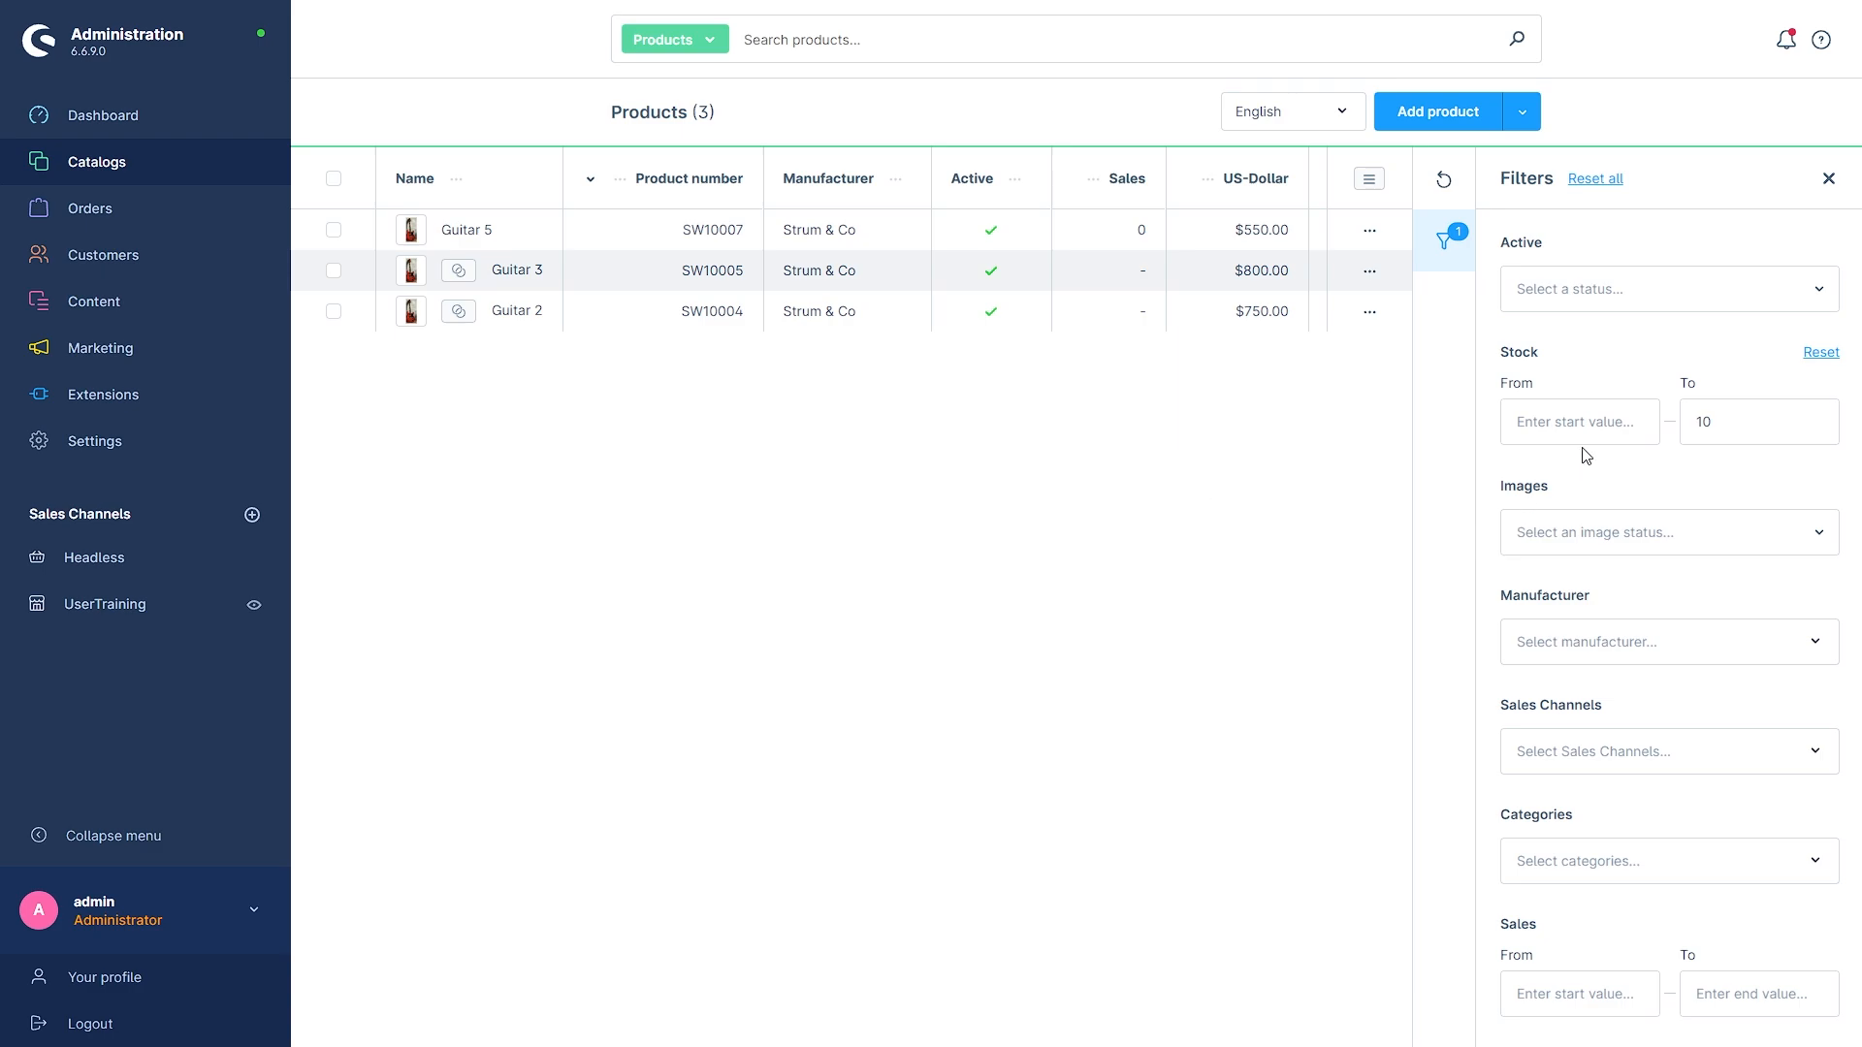
Filter the list for products with no product images assigned, and reset both the stock and image filters.
drag(1733, 422, 1517, 417)
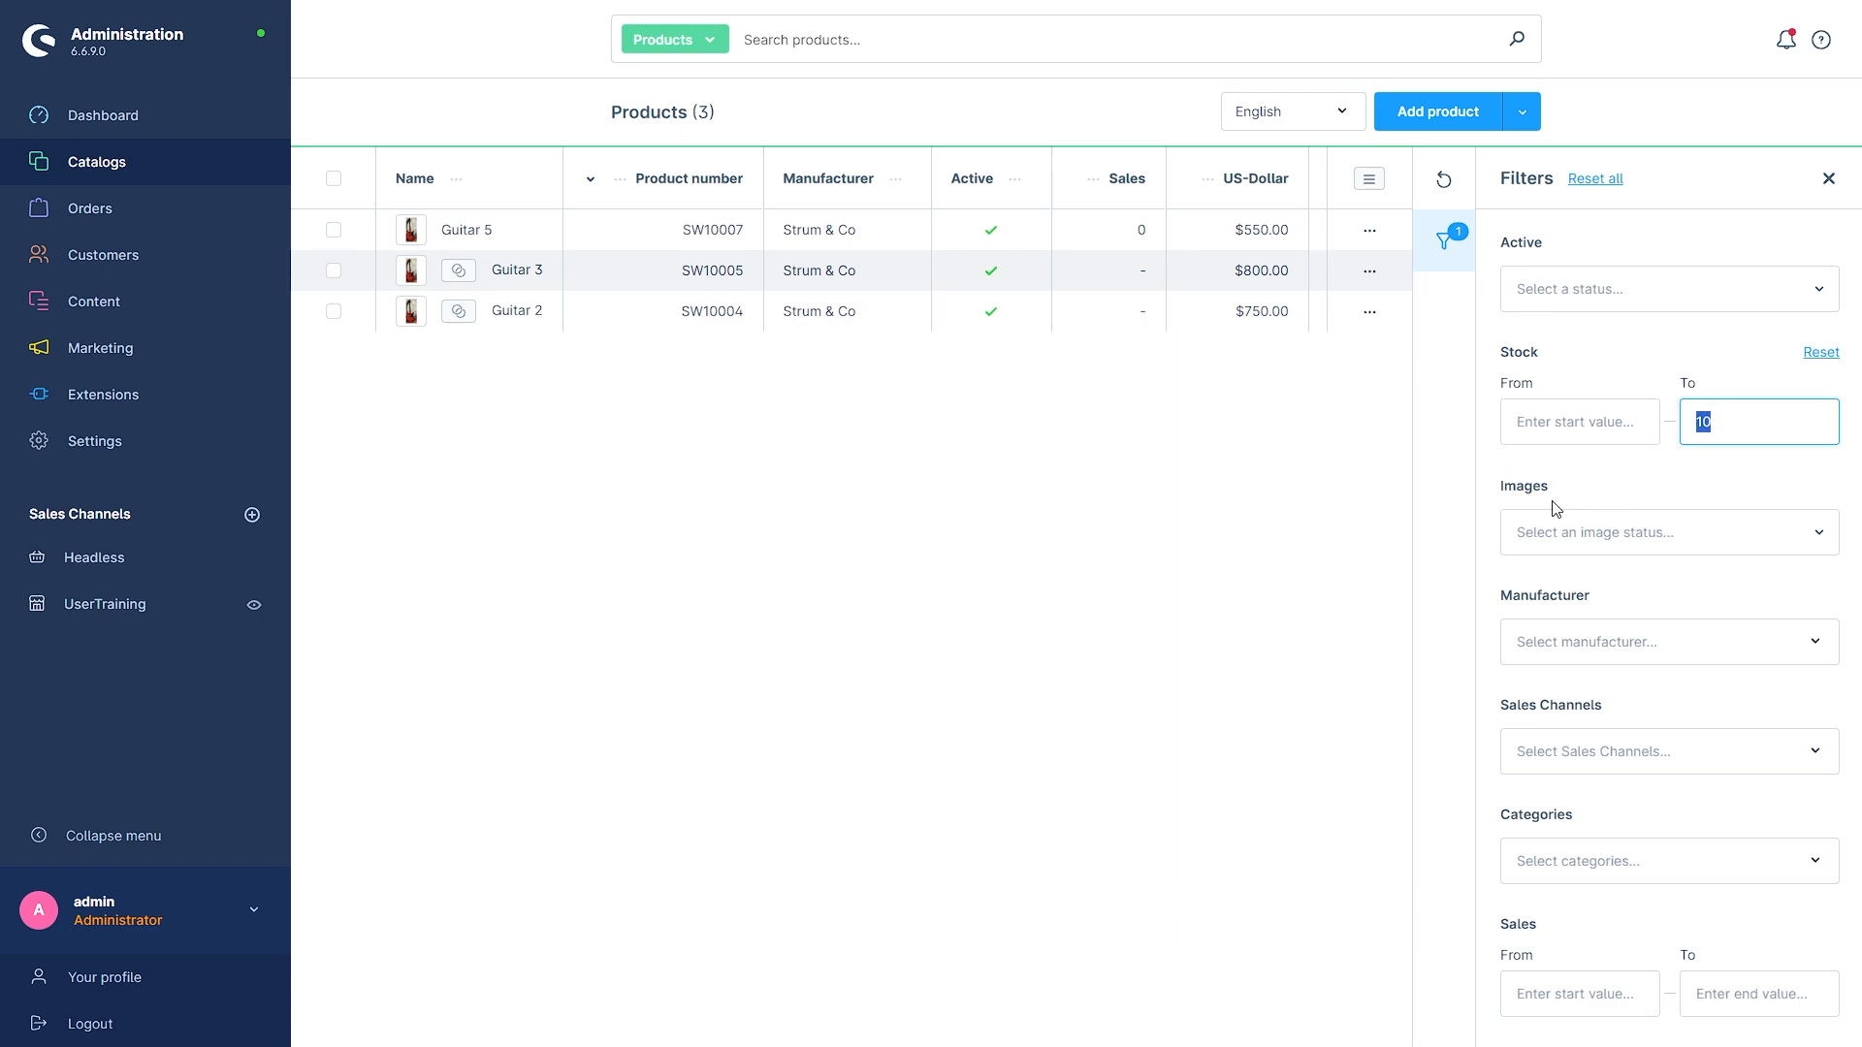
click(1548, 534)
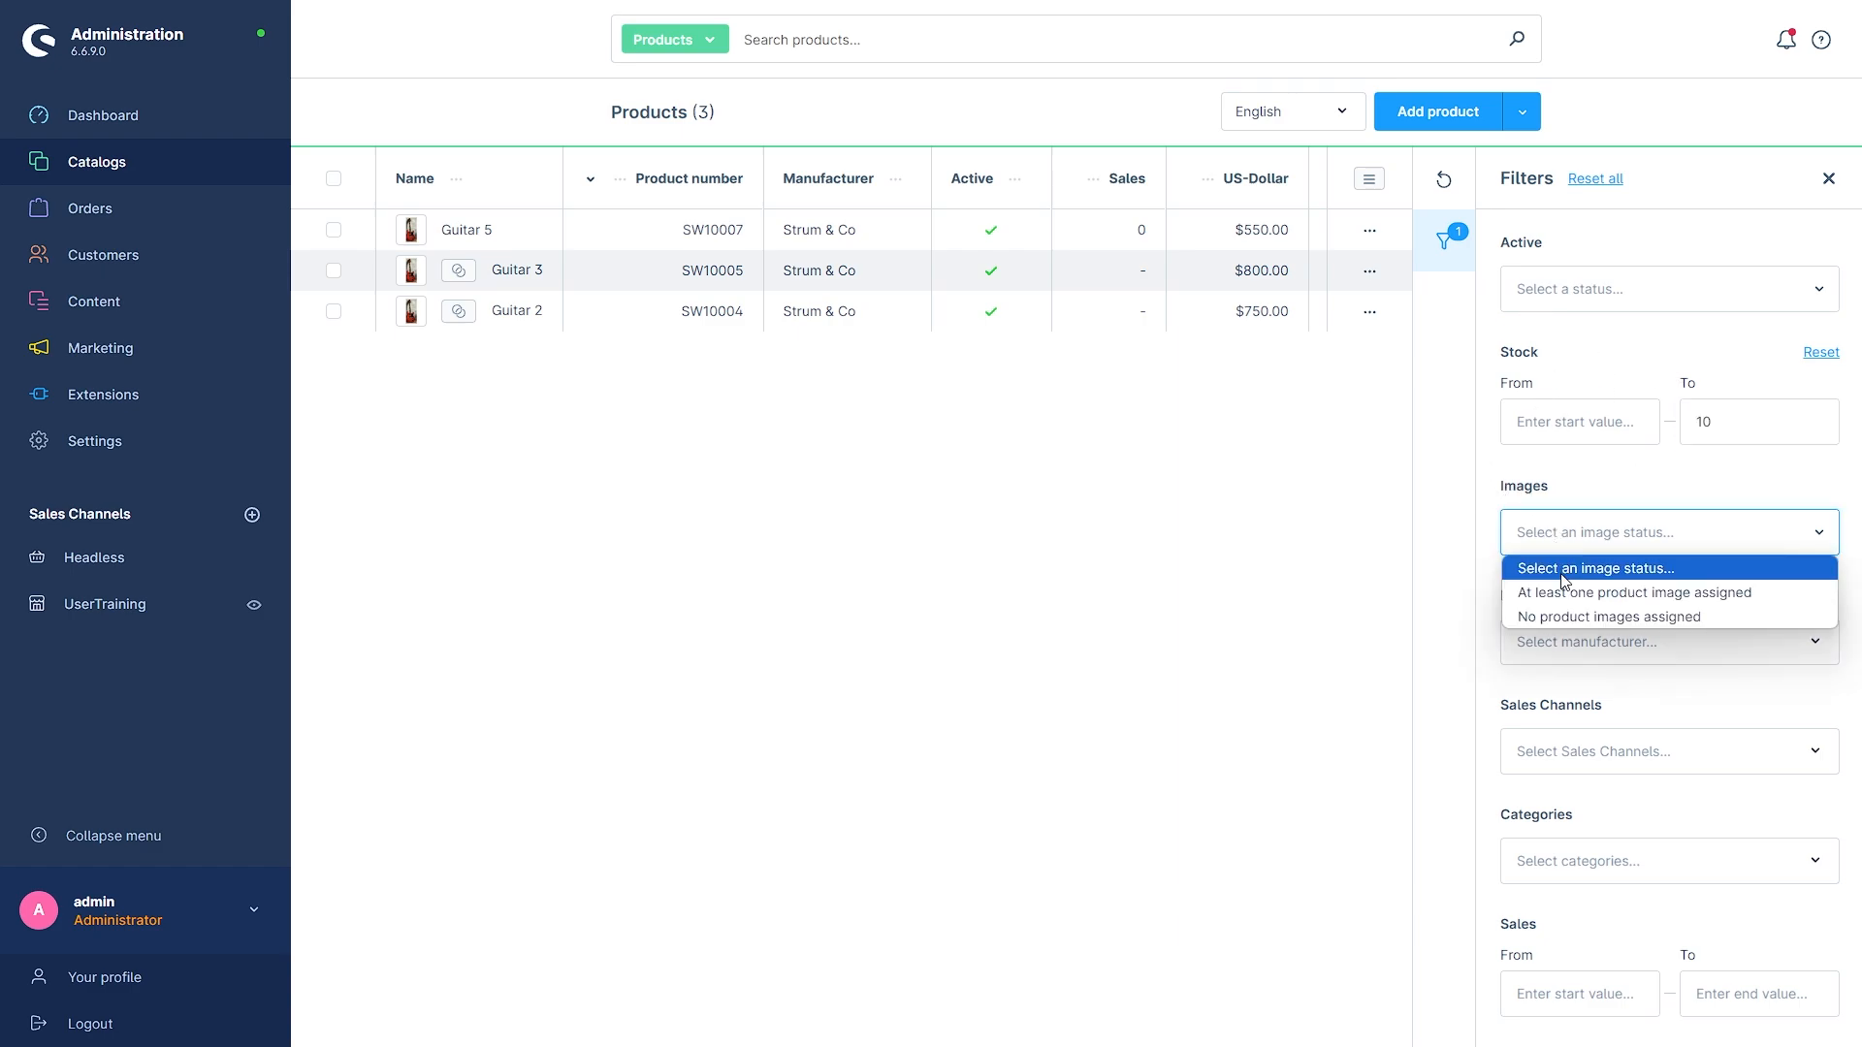
click(1543, 623)
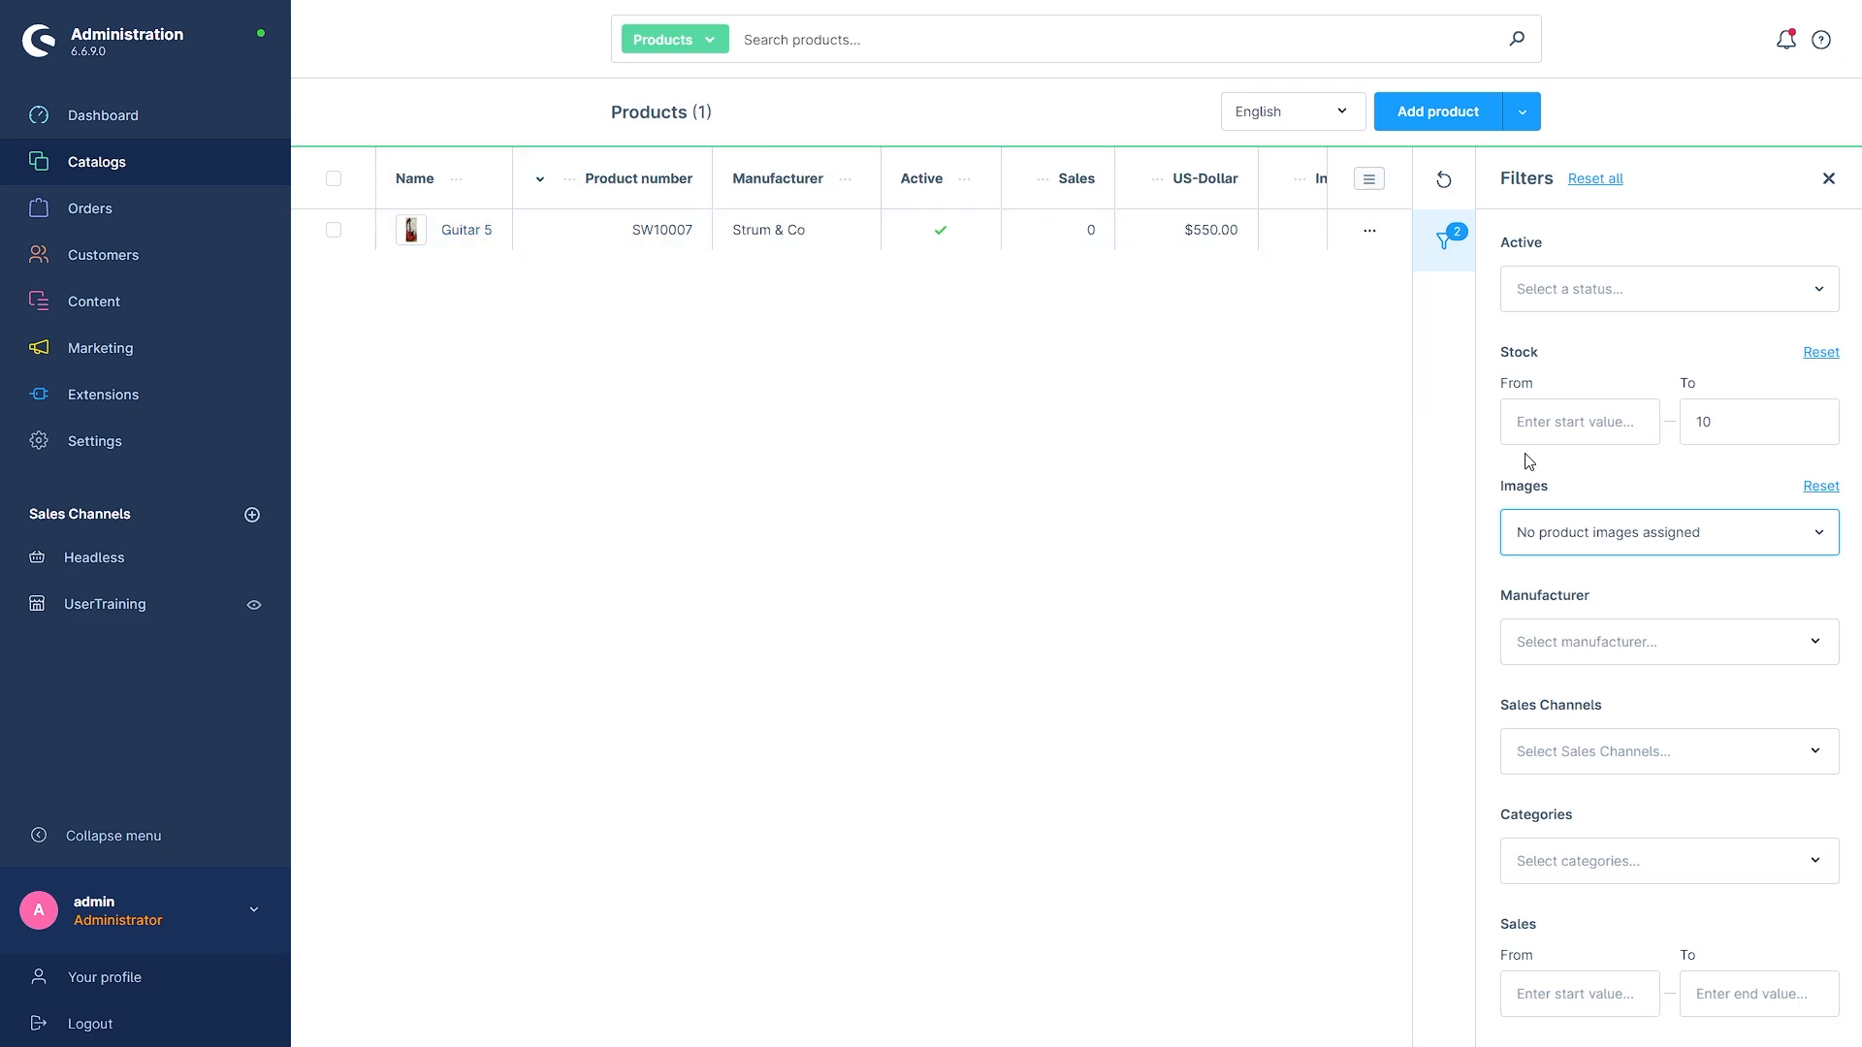
click(1817, 354)
click(1812, 486)
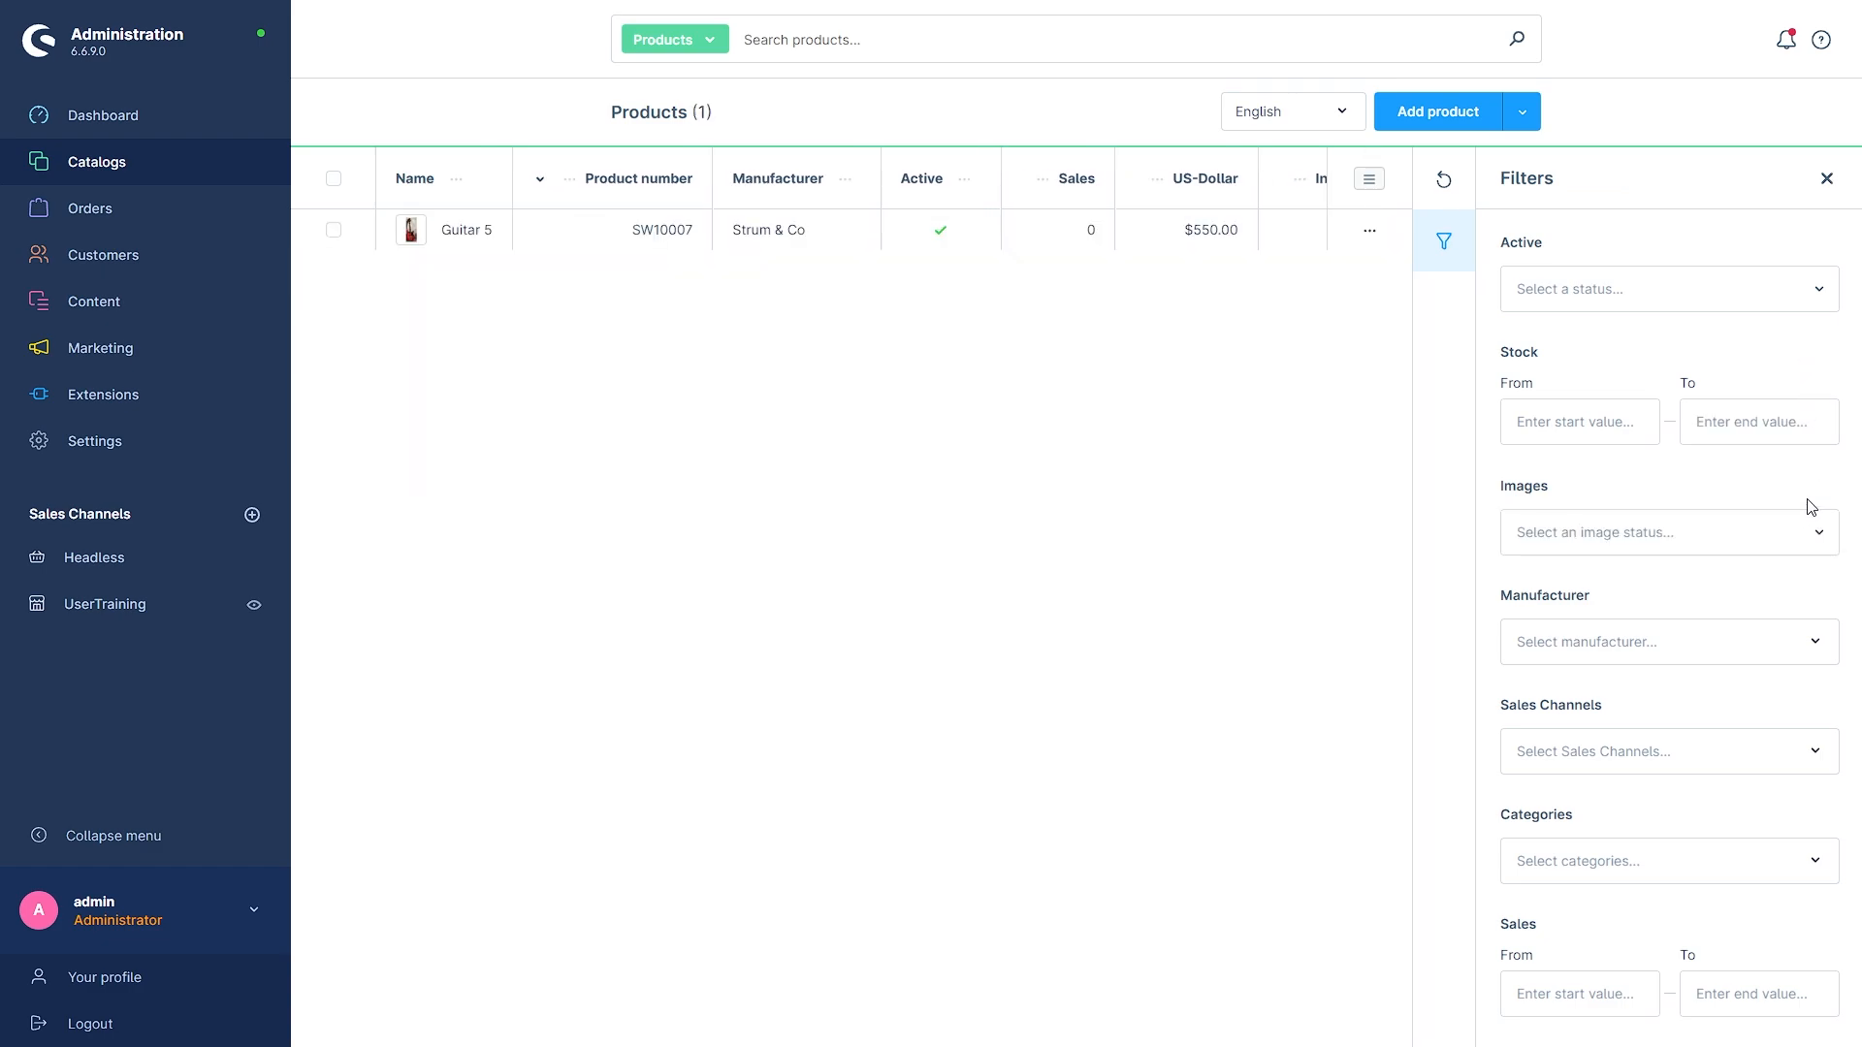
Filter the product list to items with a price from 700.
scroll(1542, 465, down, 5)
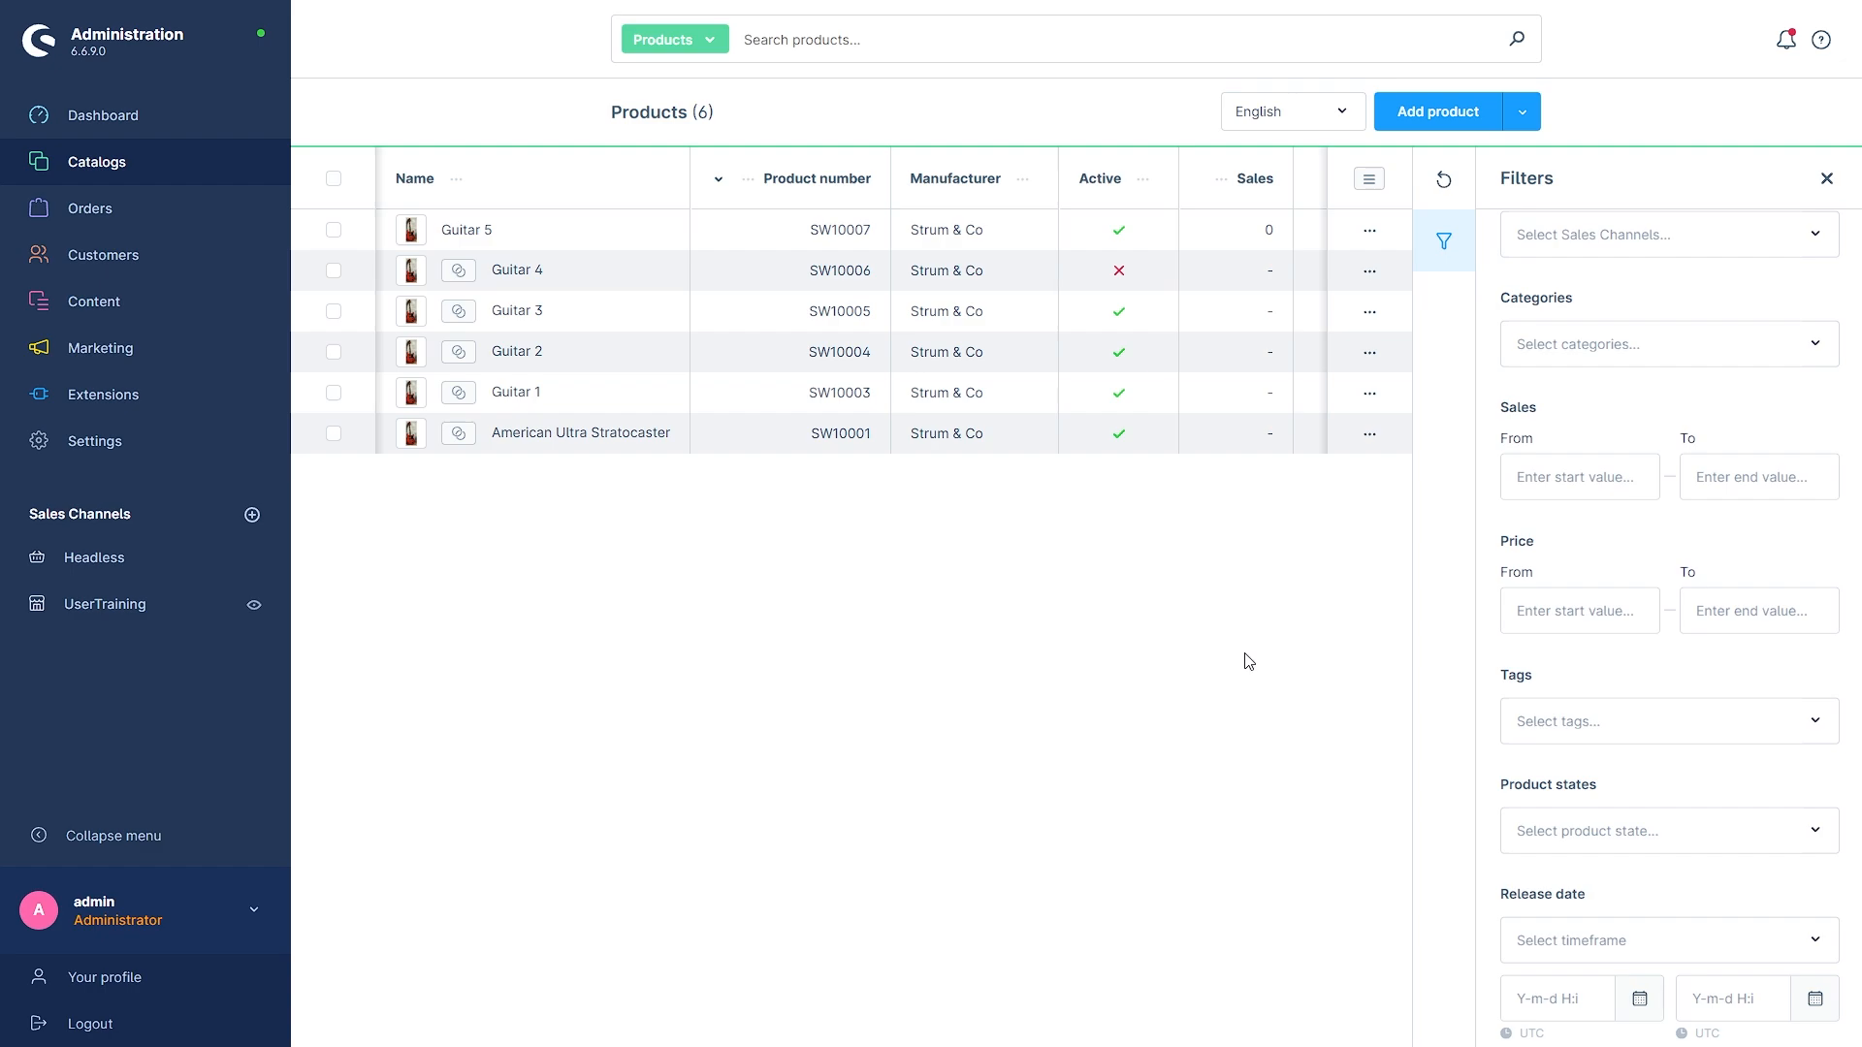
click(1538, 596)
text(800)
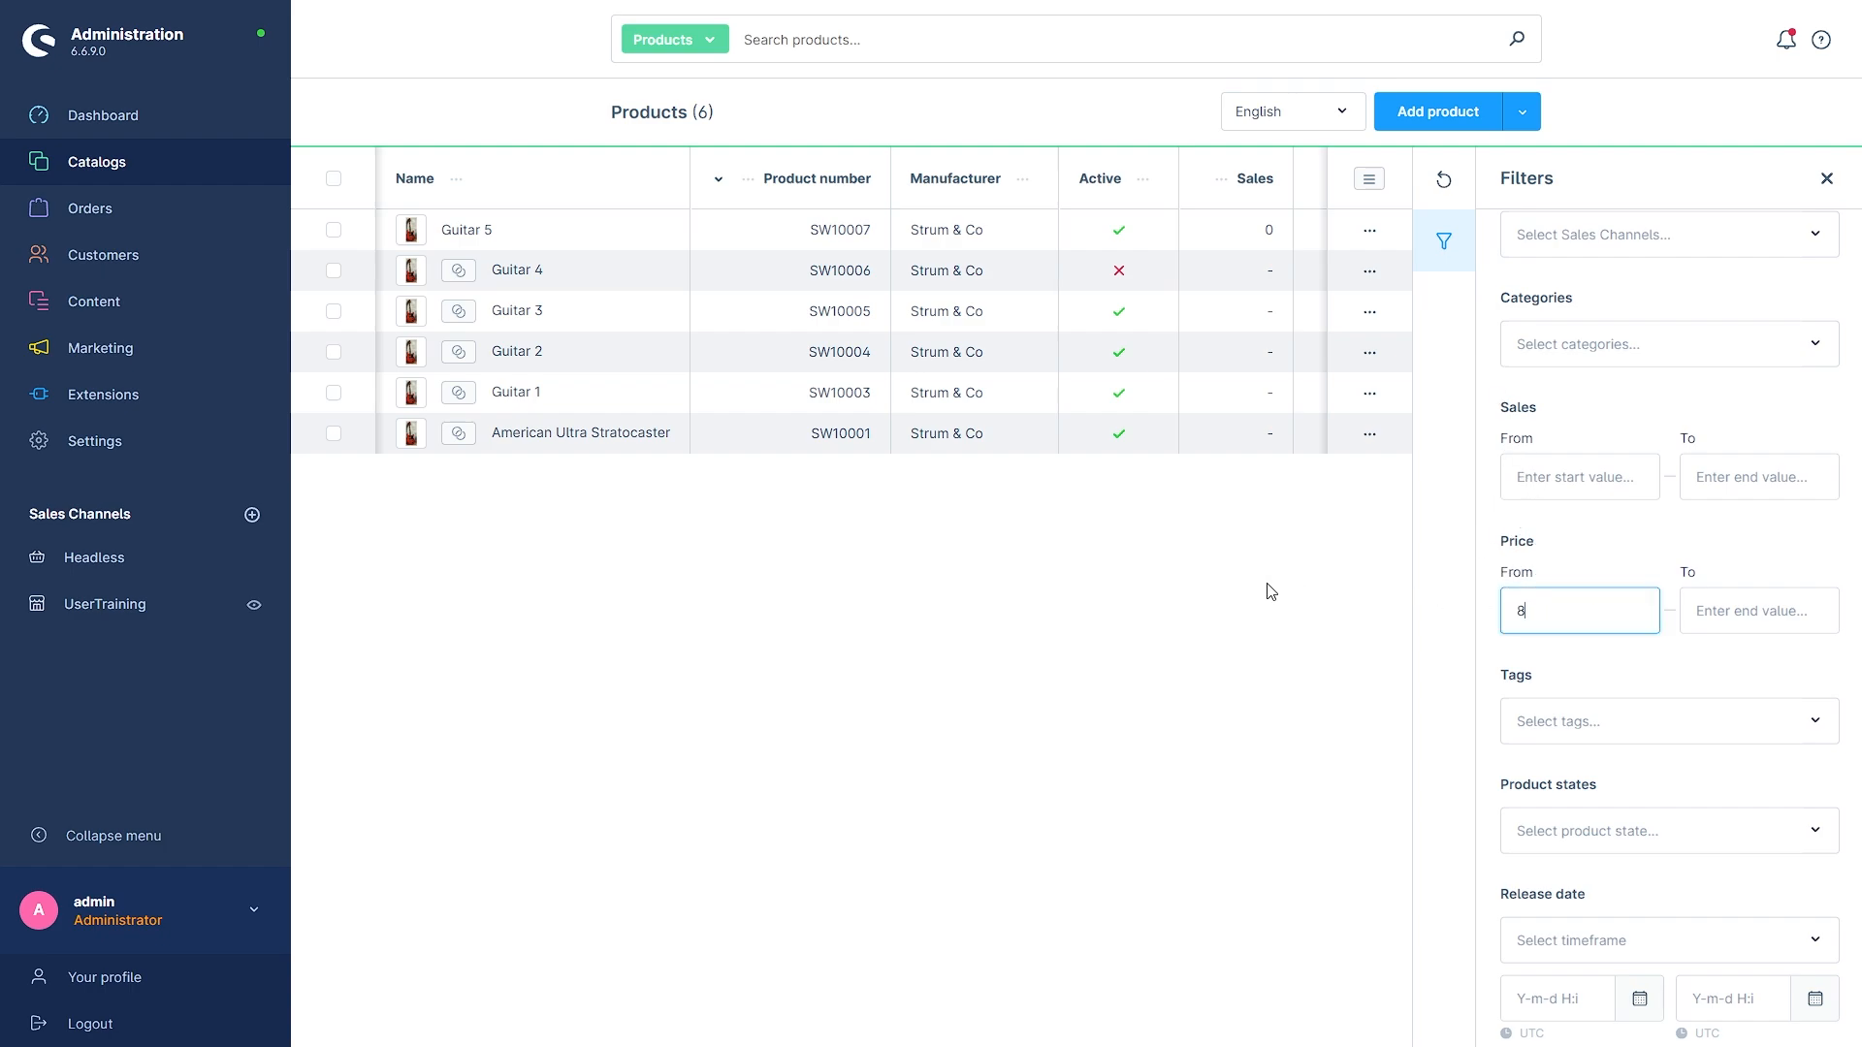
key(BackSpace)
key(BackSpace)
key(BackSpace)
text(700)
click(1234, 595)
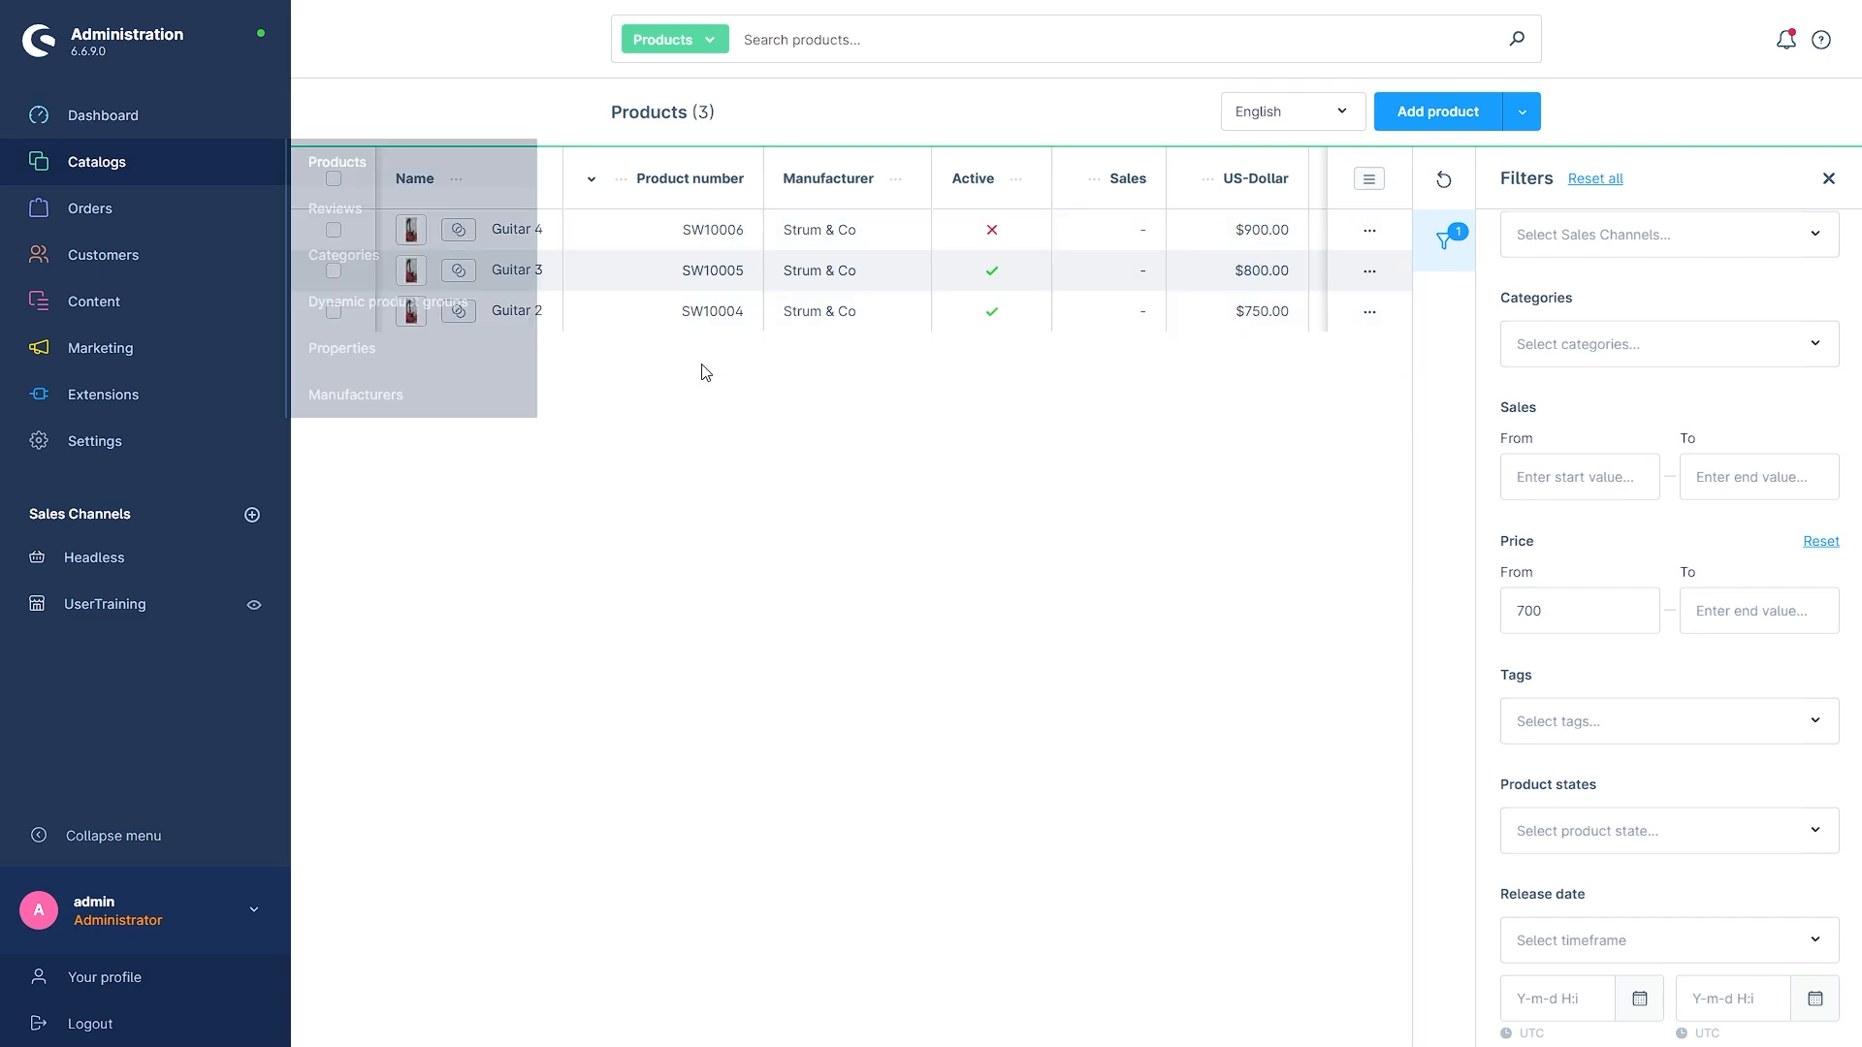
Select only Guitar 4 and Guitar 3 in the filtered list and start a bulk edit for them.
click(334, 179)
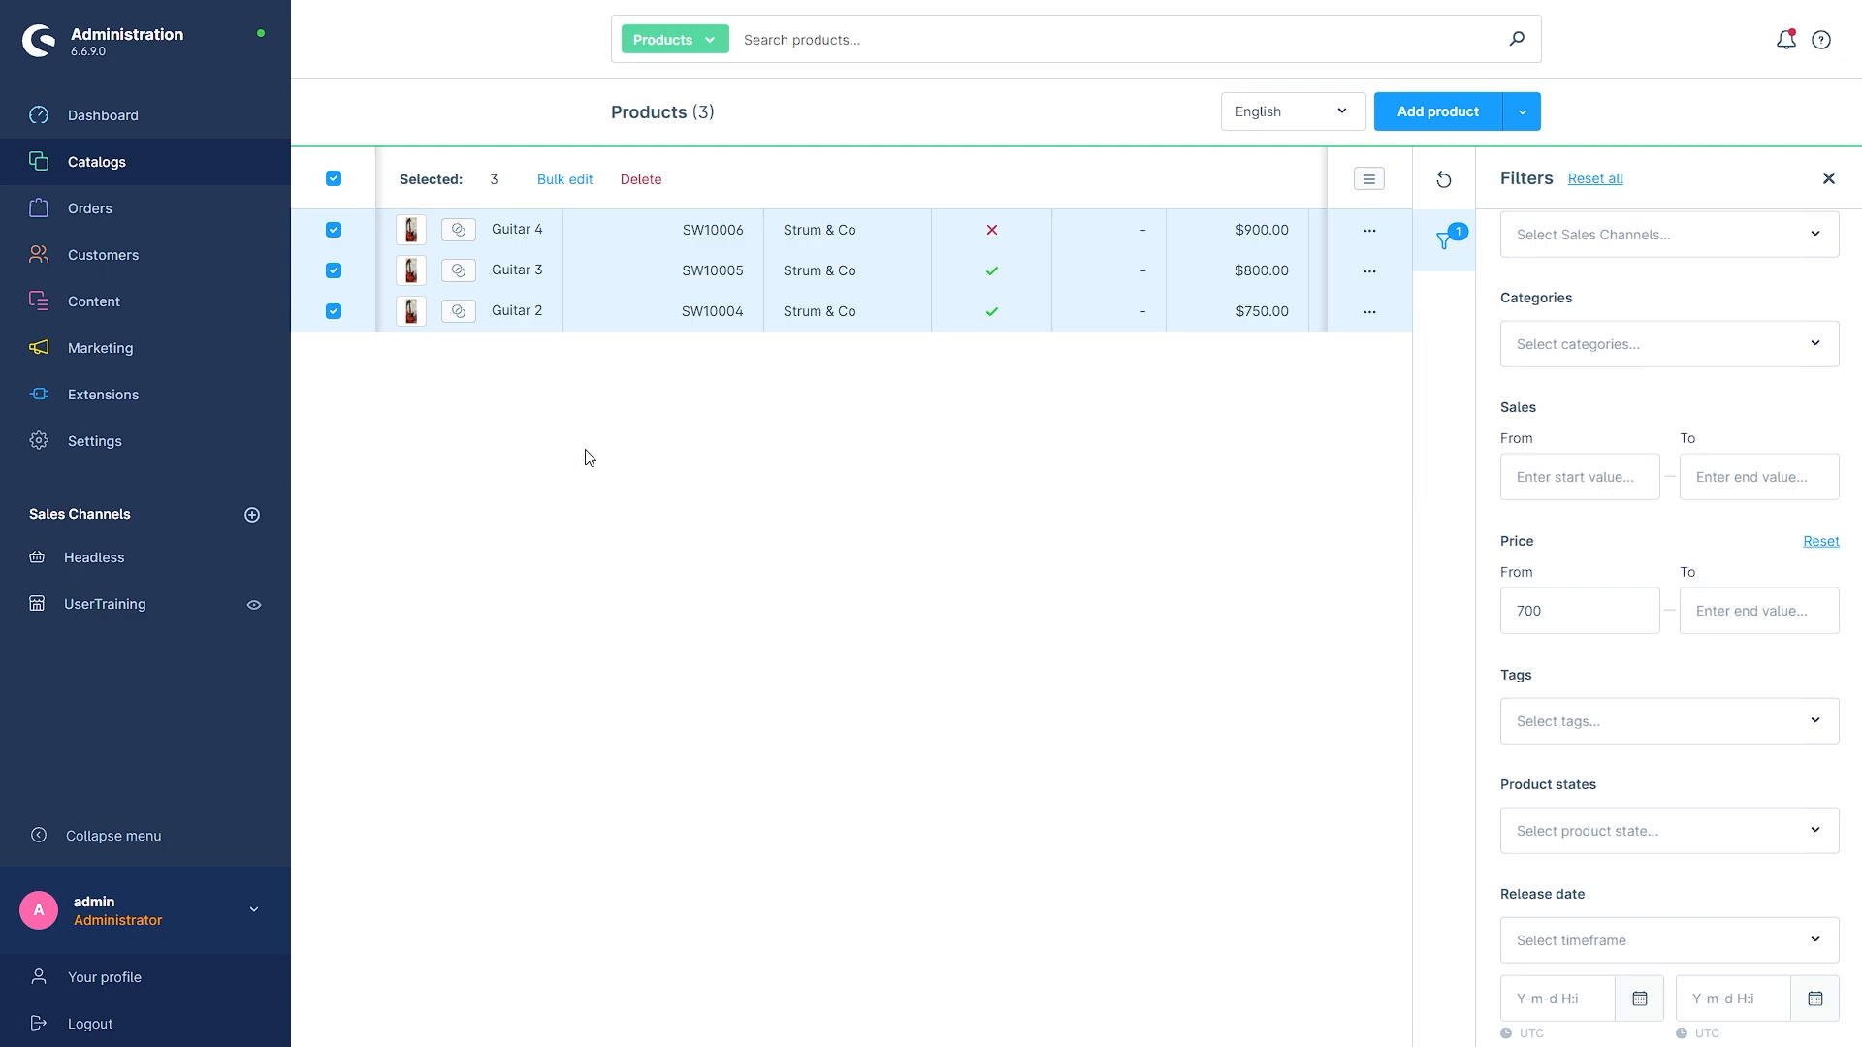
click(333, 315)
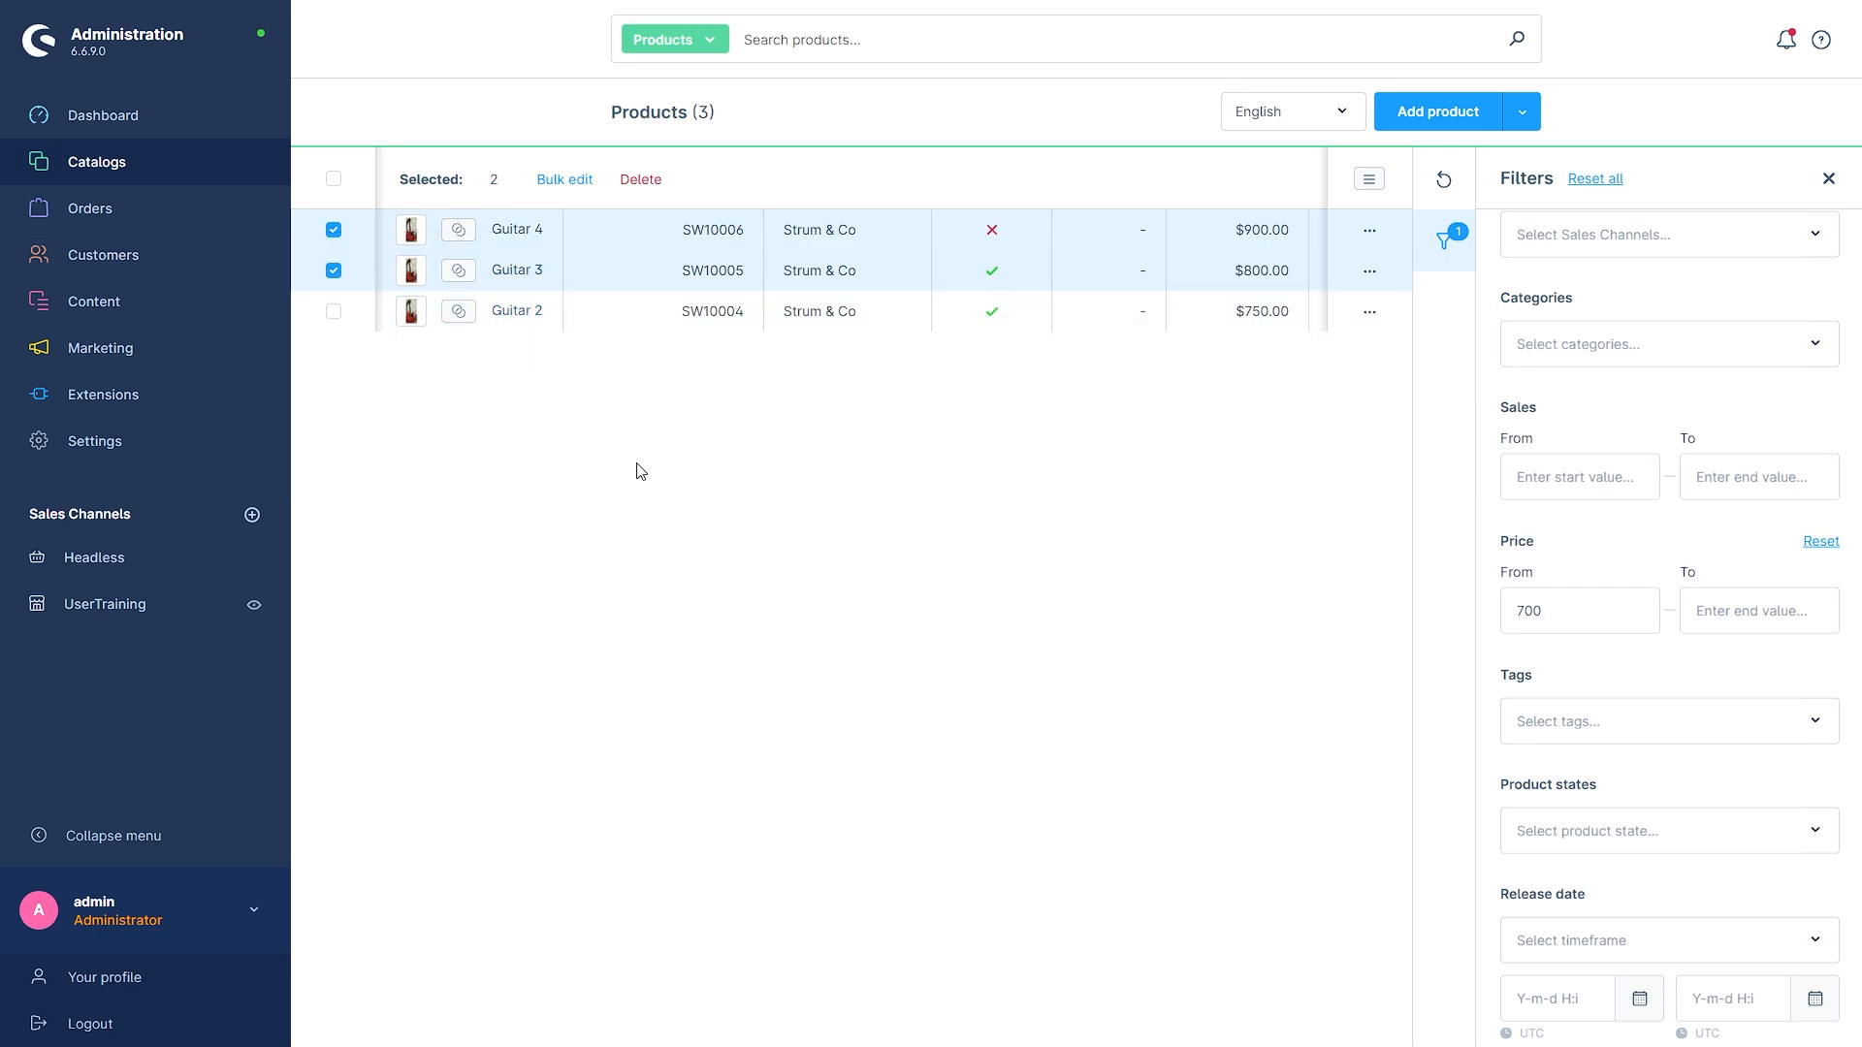
click(563, 180)
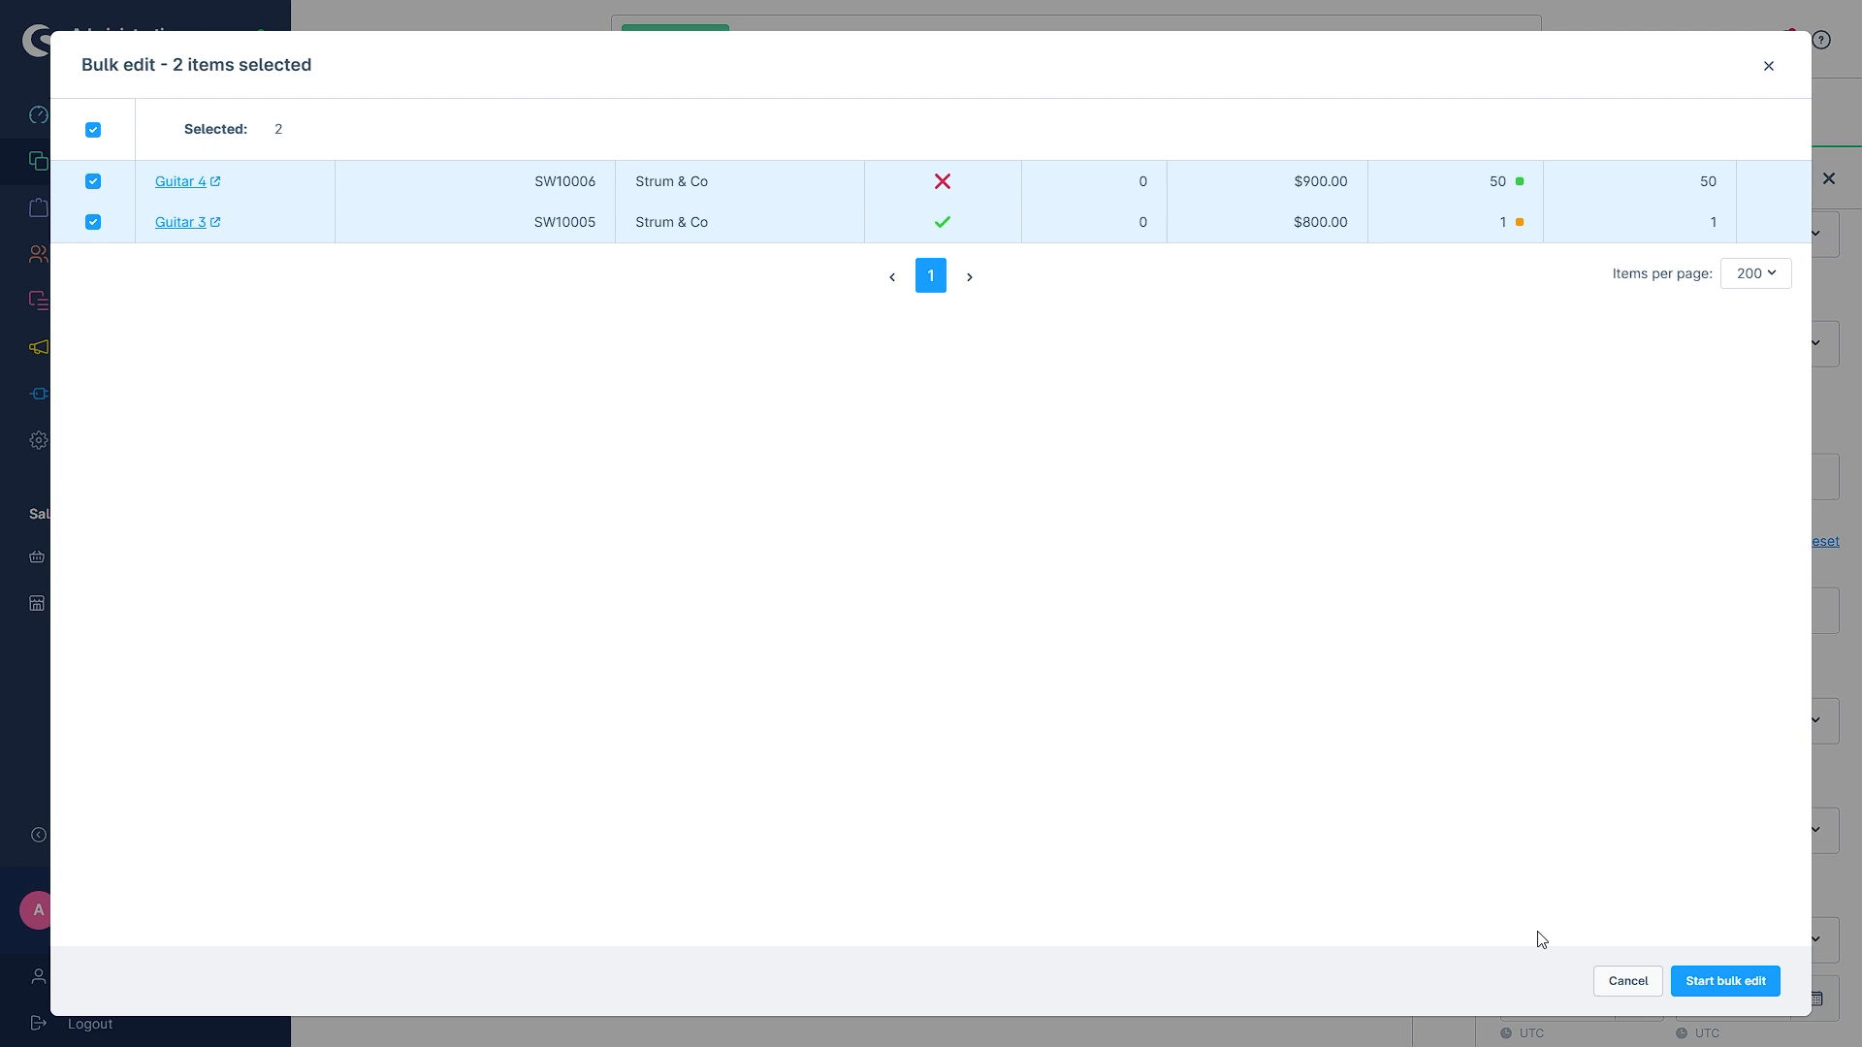
click(1697, 982)
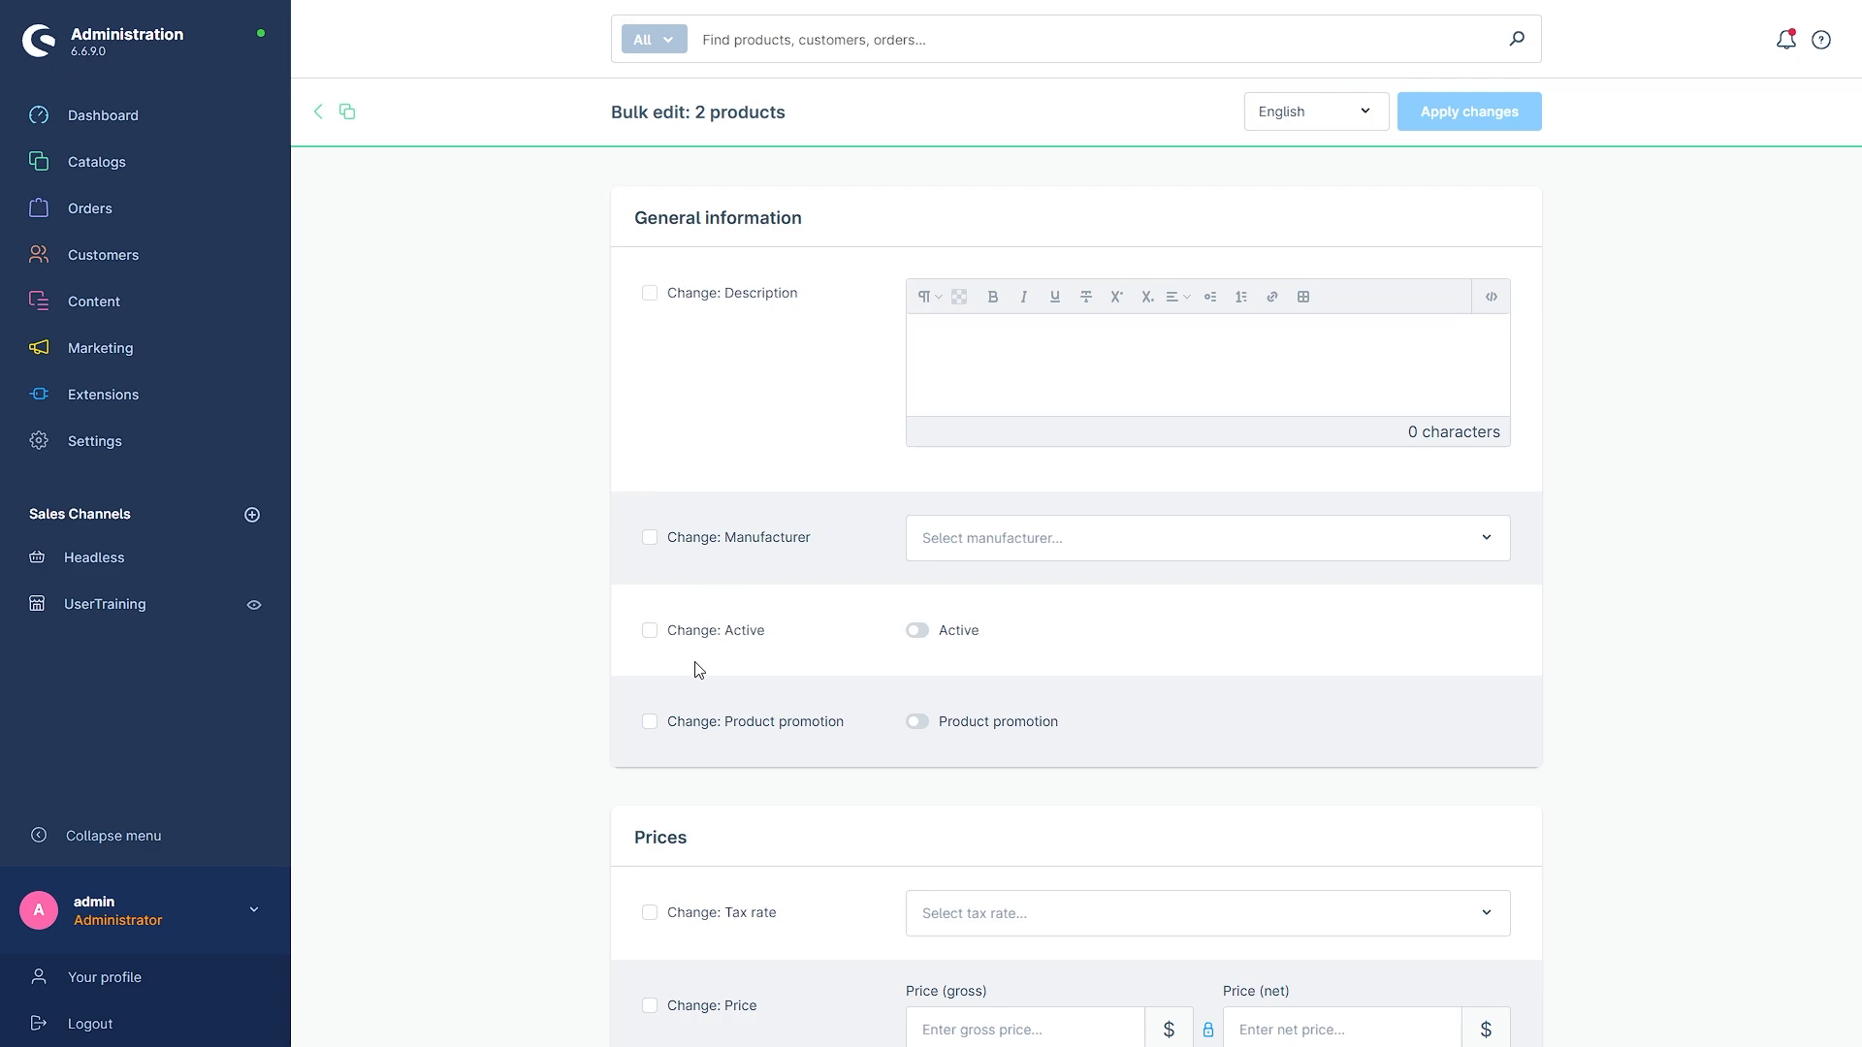
Set the gross price to 650 in the bulk edit's Prices section and enable the price change.
scroll(679, 664, down, 7)
scroll(657, 663, down, 15)
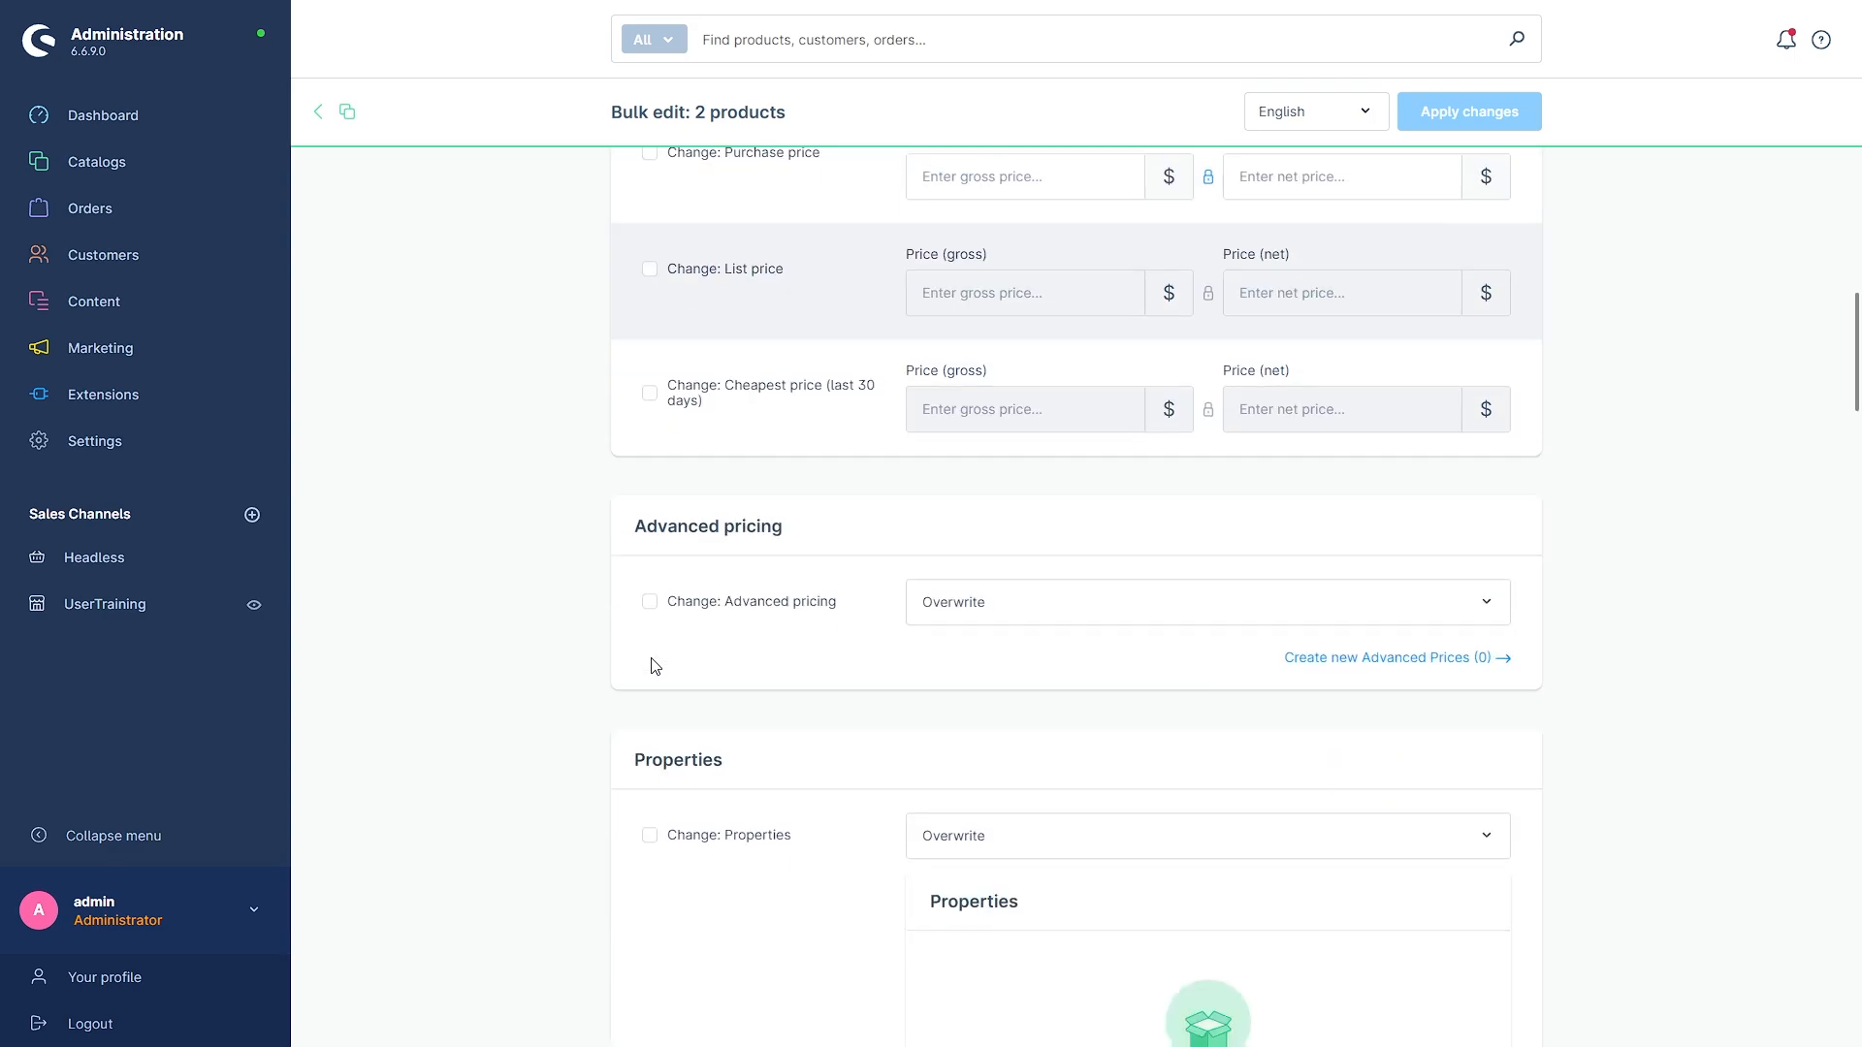
scroll(650, 676, down, 5)
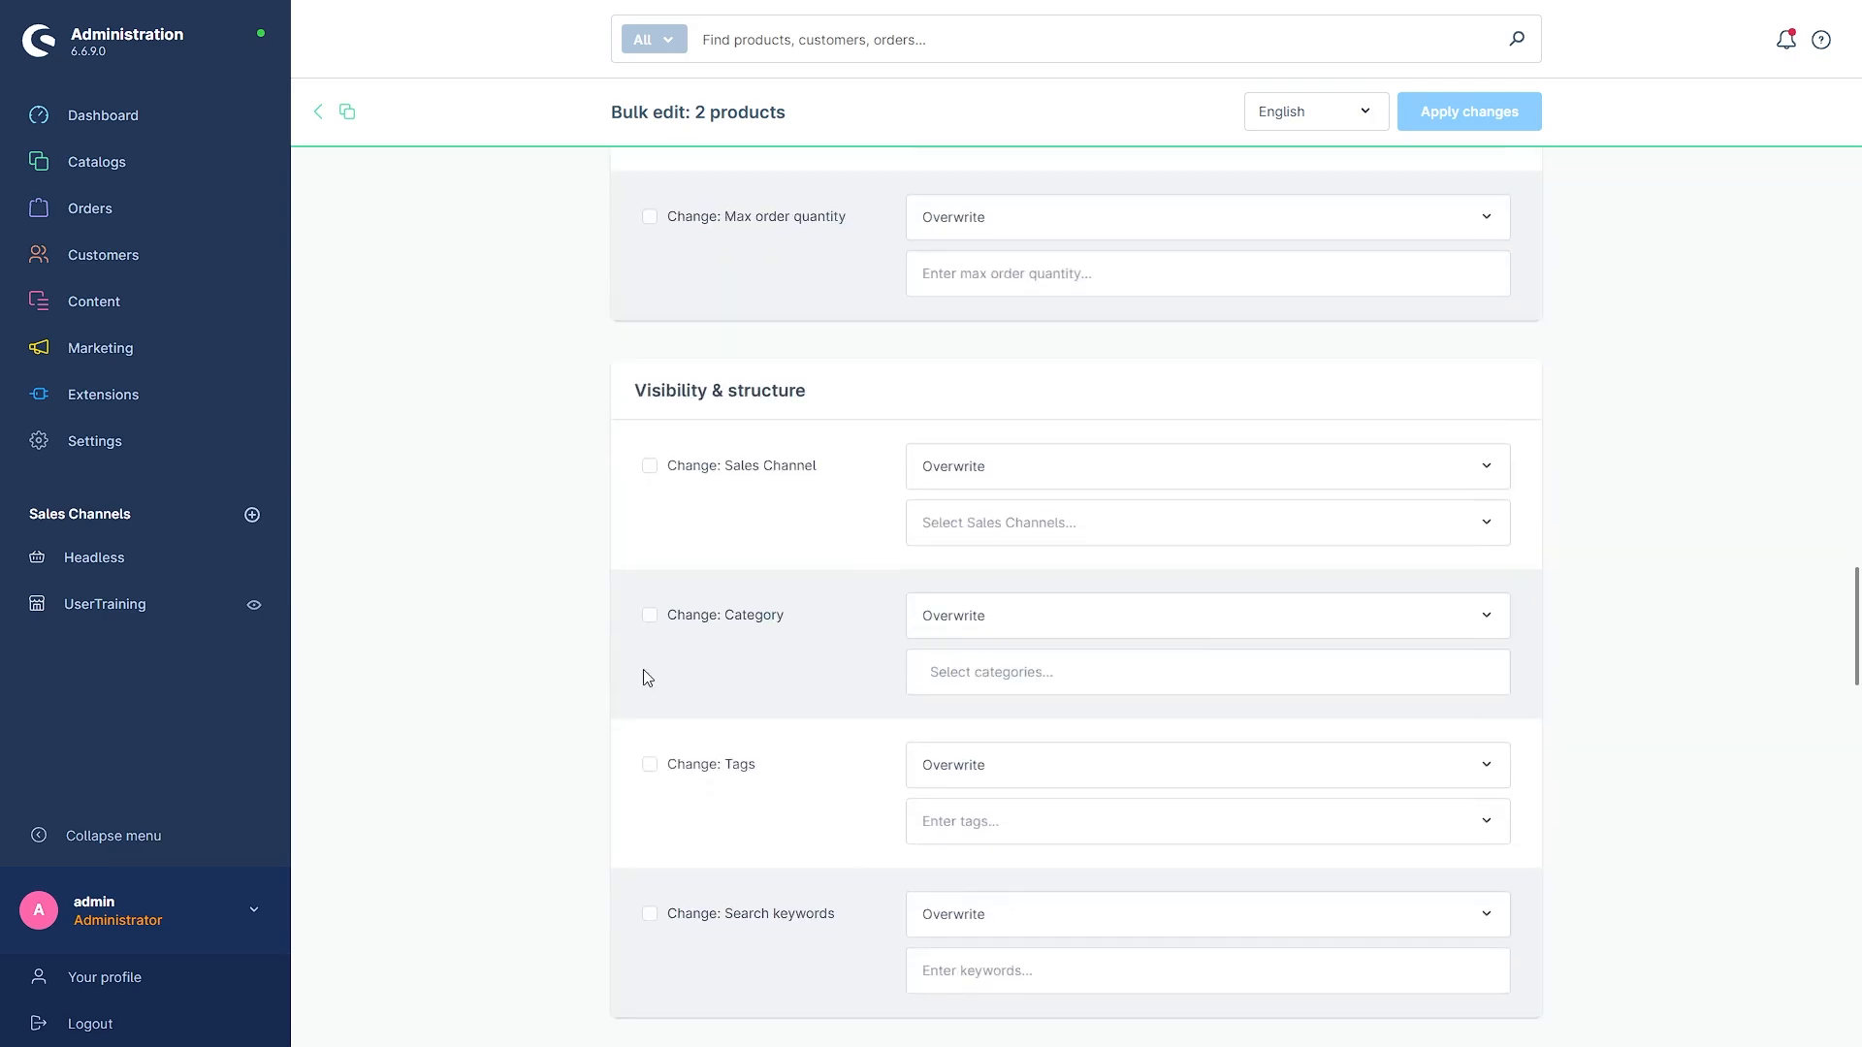
scroll(643, 669, up, 10)
scroll(676, 652, up, 6)
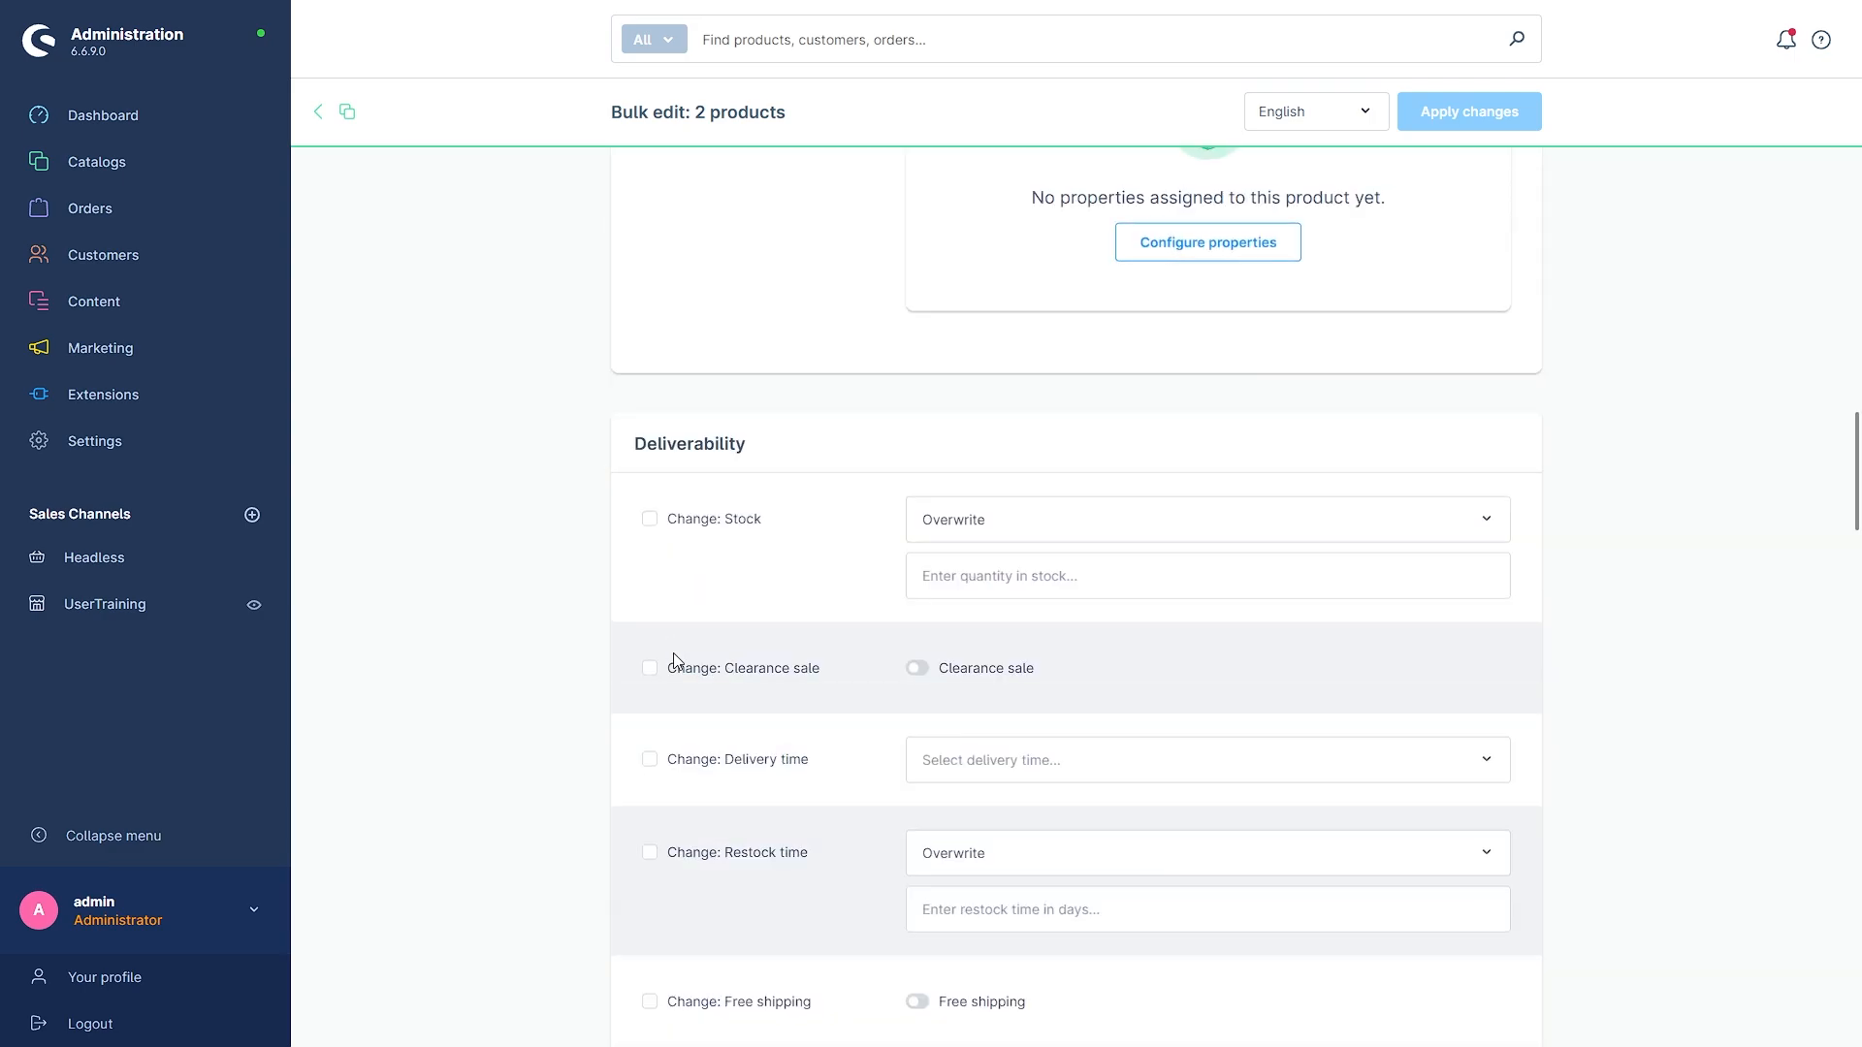
scroll(676, 663, up, 9)
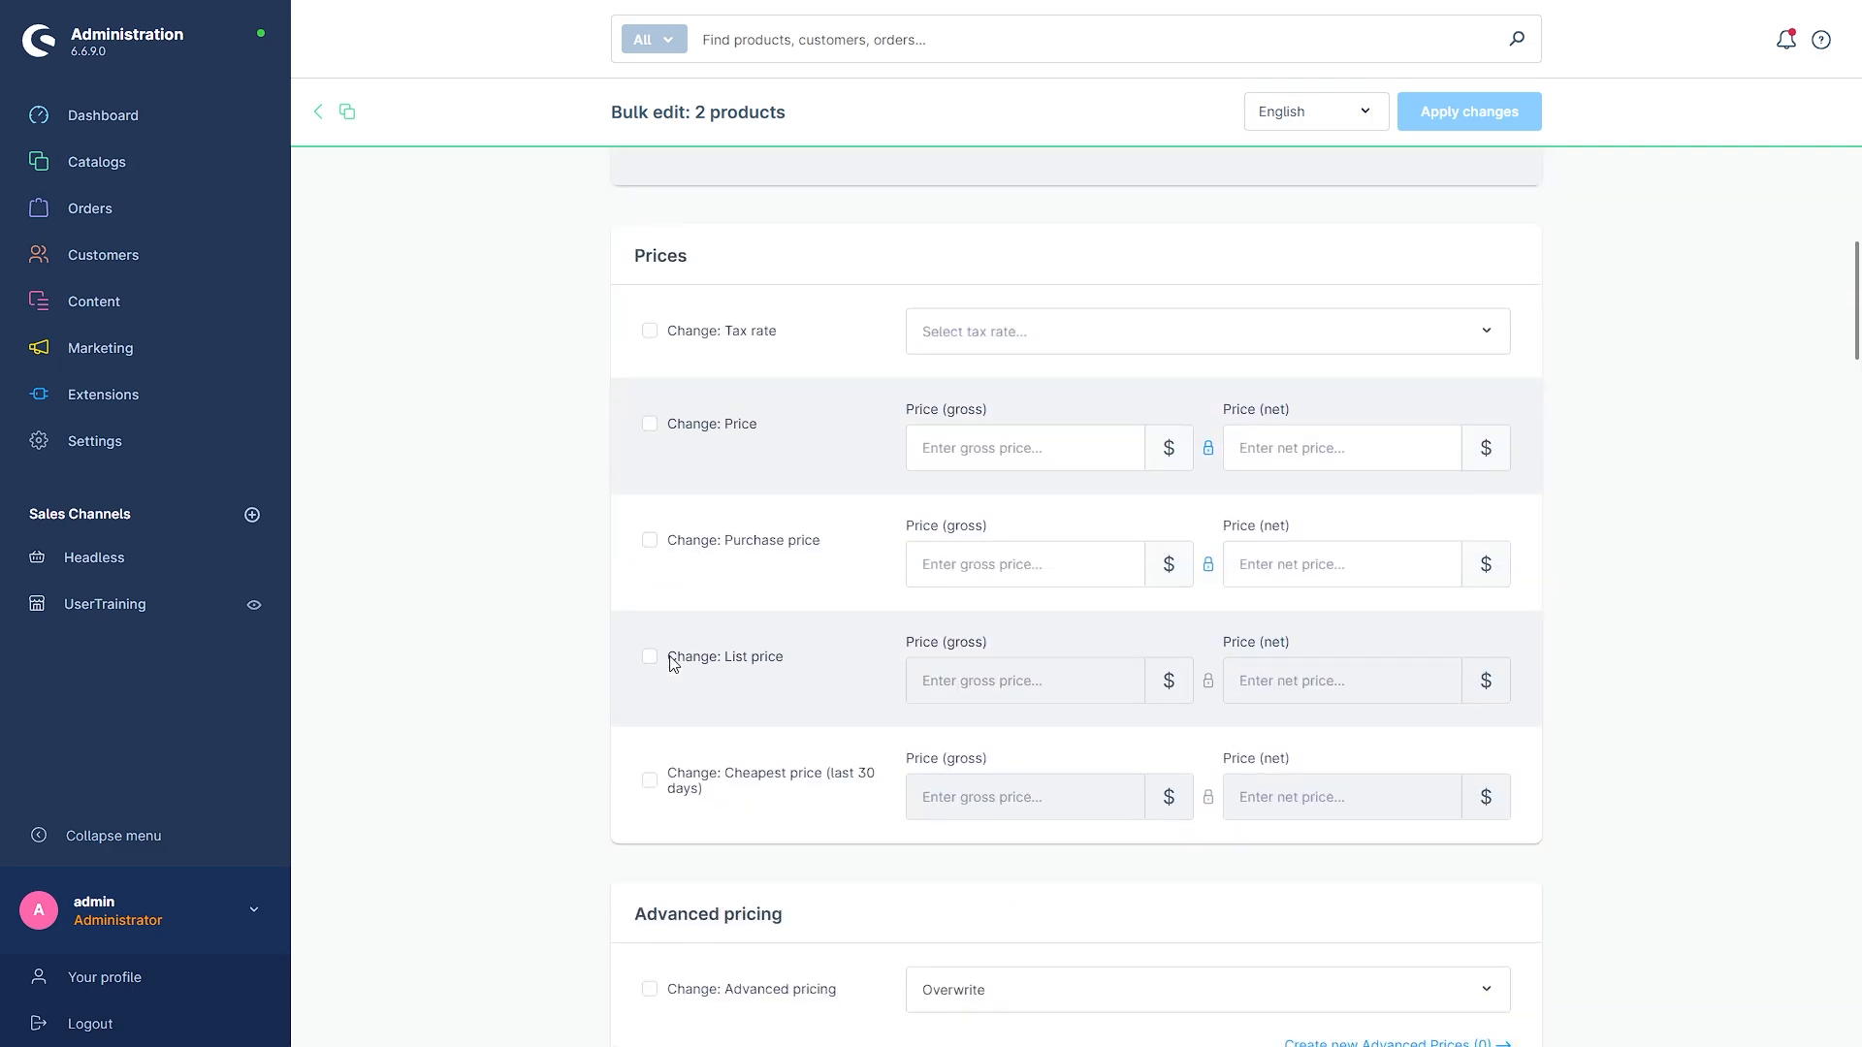
scroll(671, 663, up, 1)
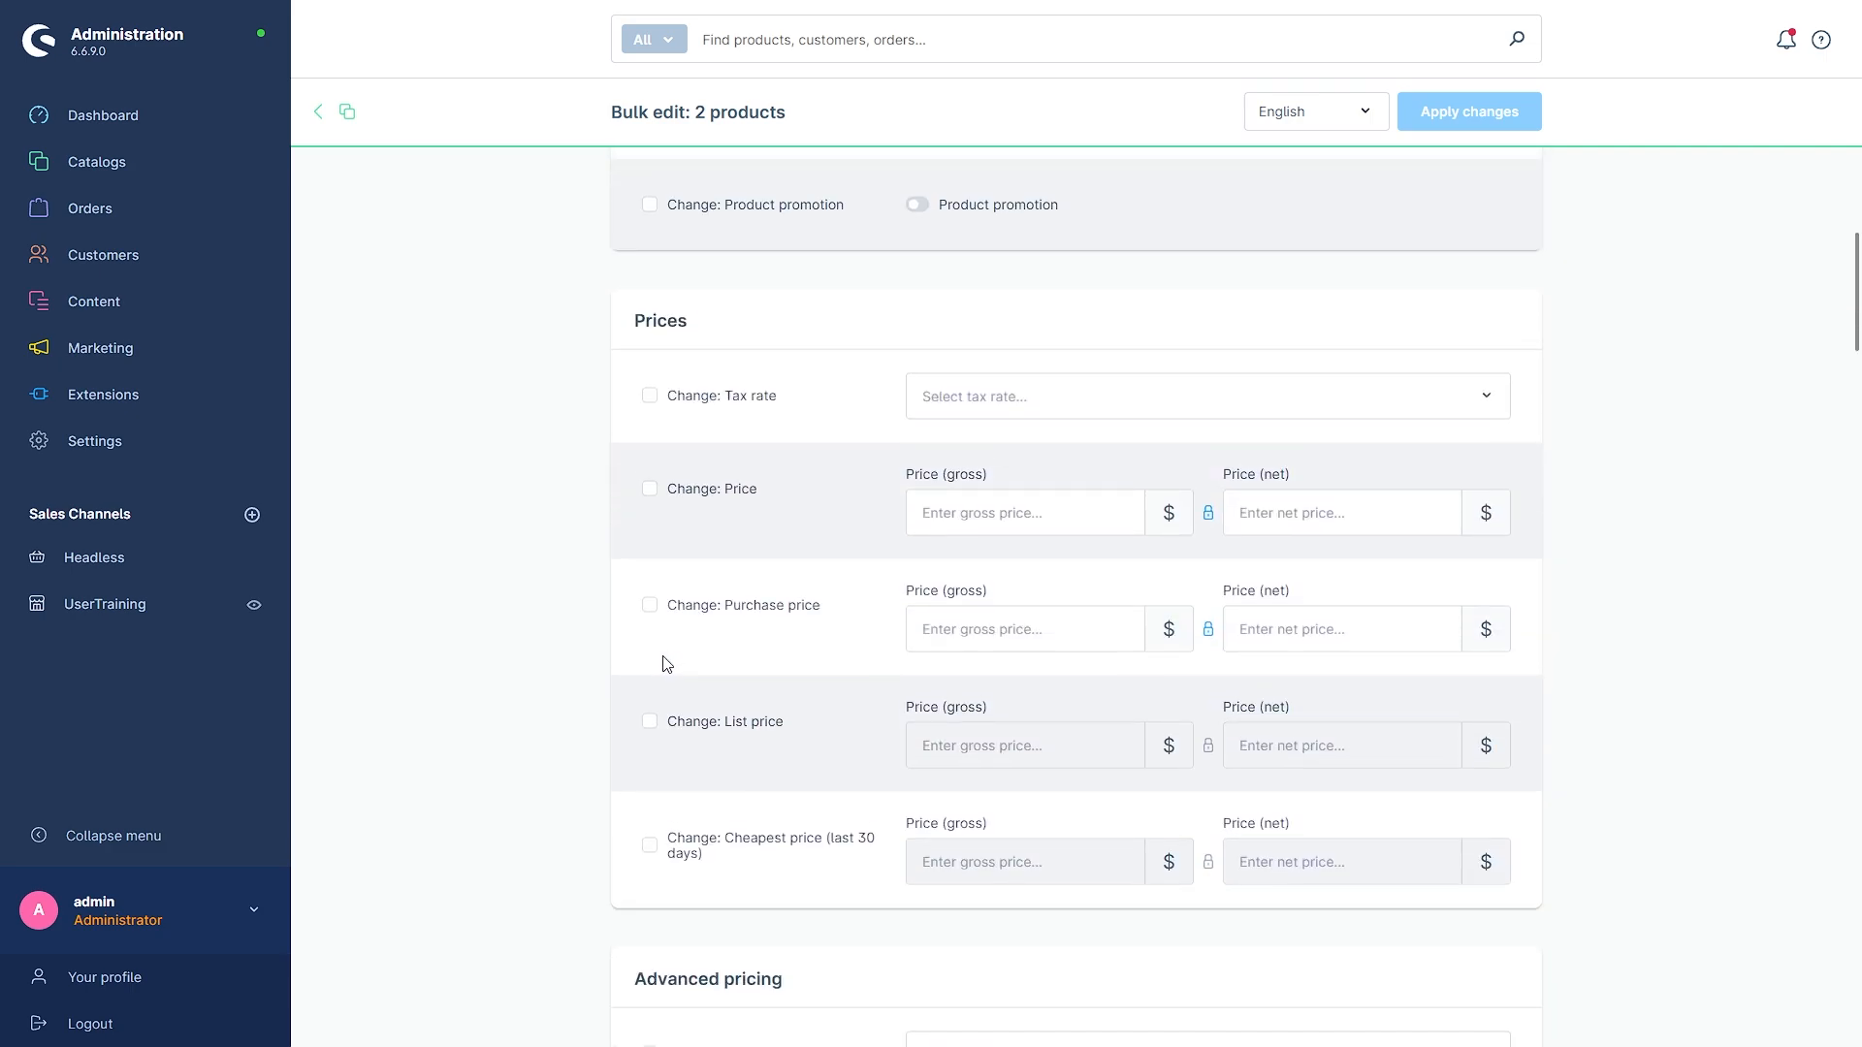
click(954, 522)
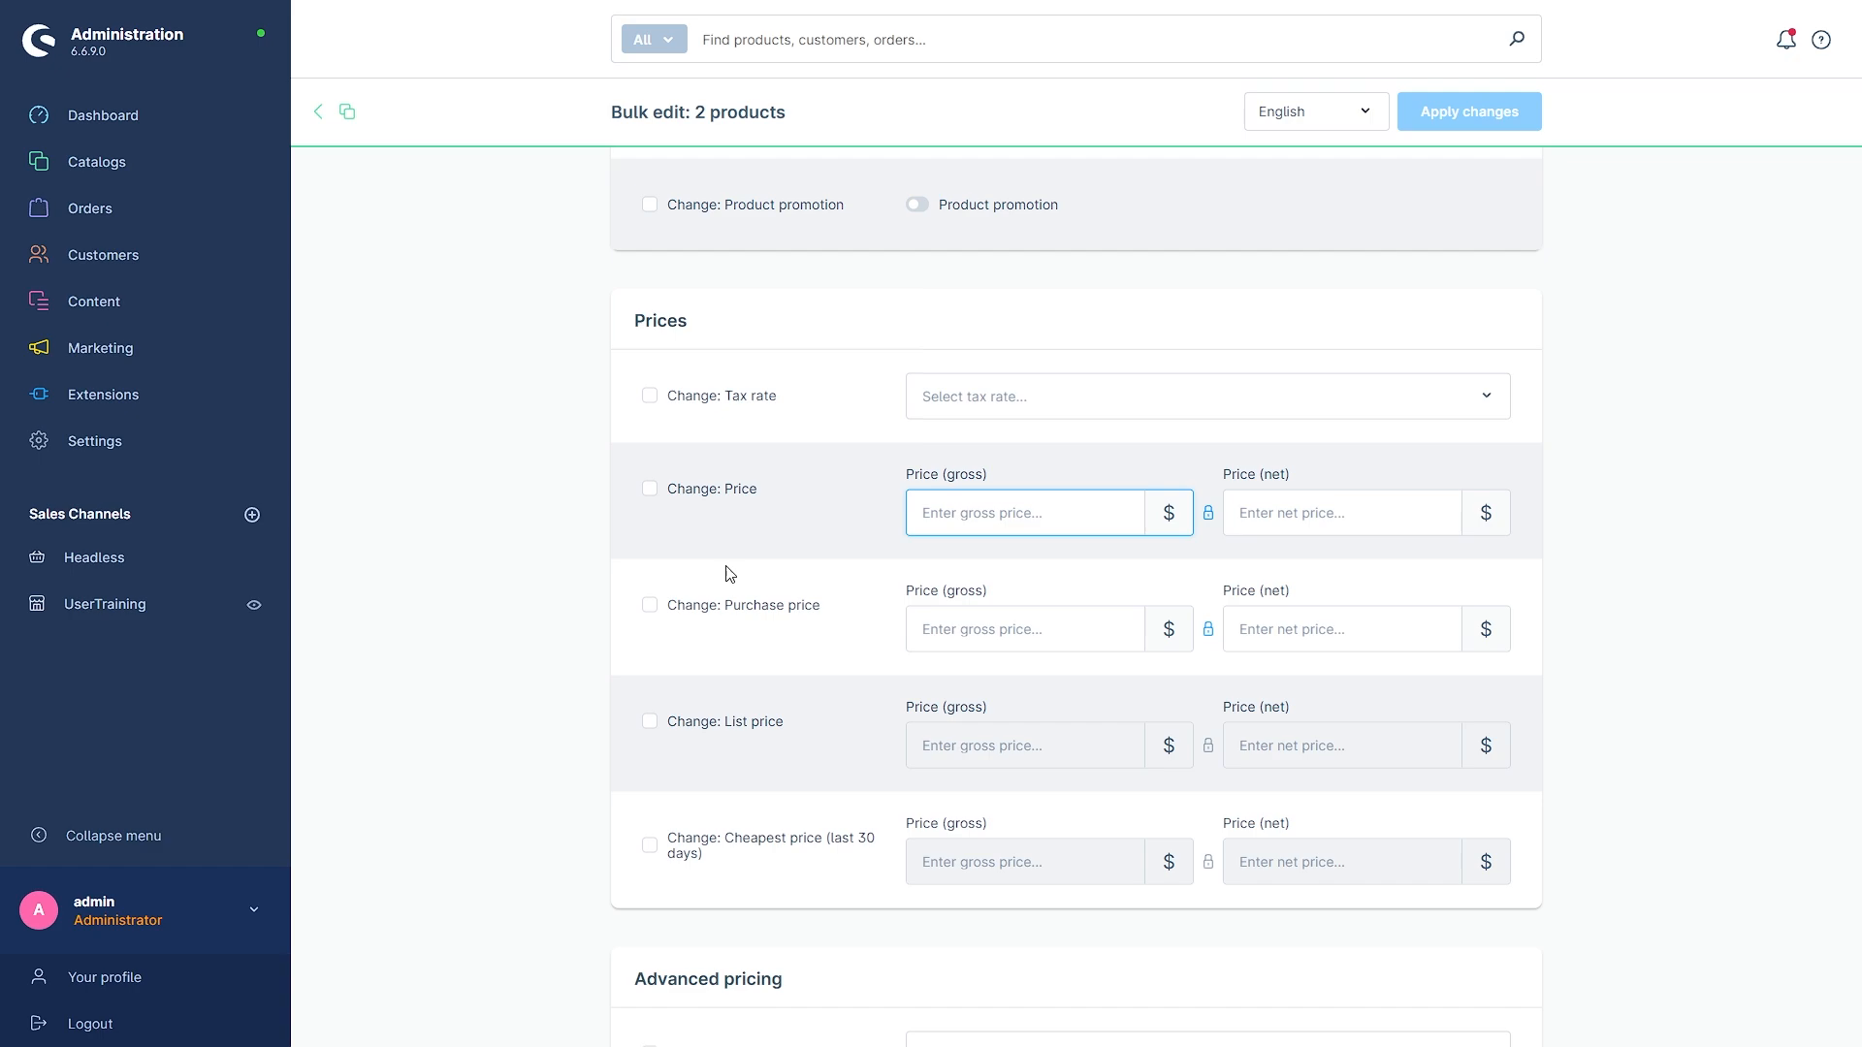
text(650)
click(799, 548)
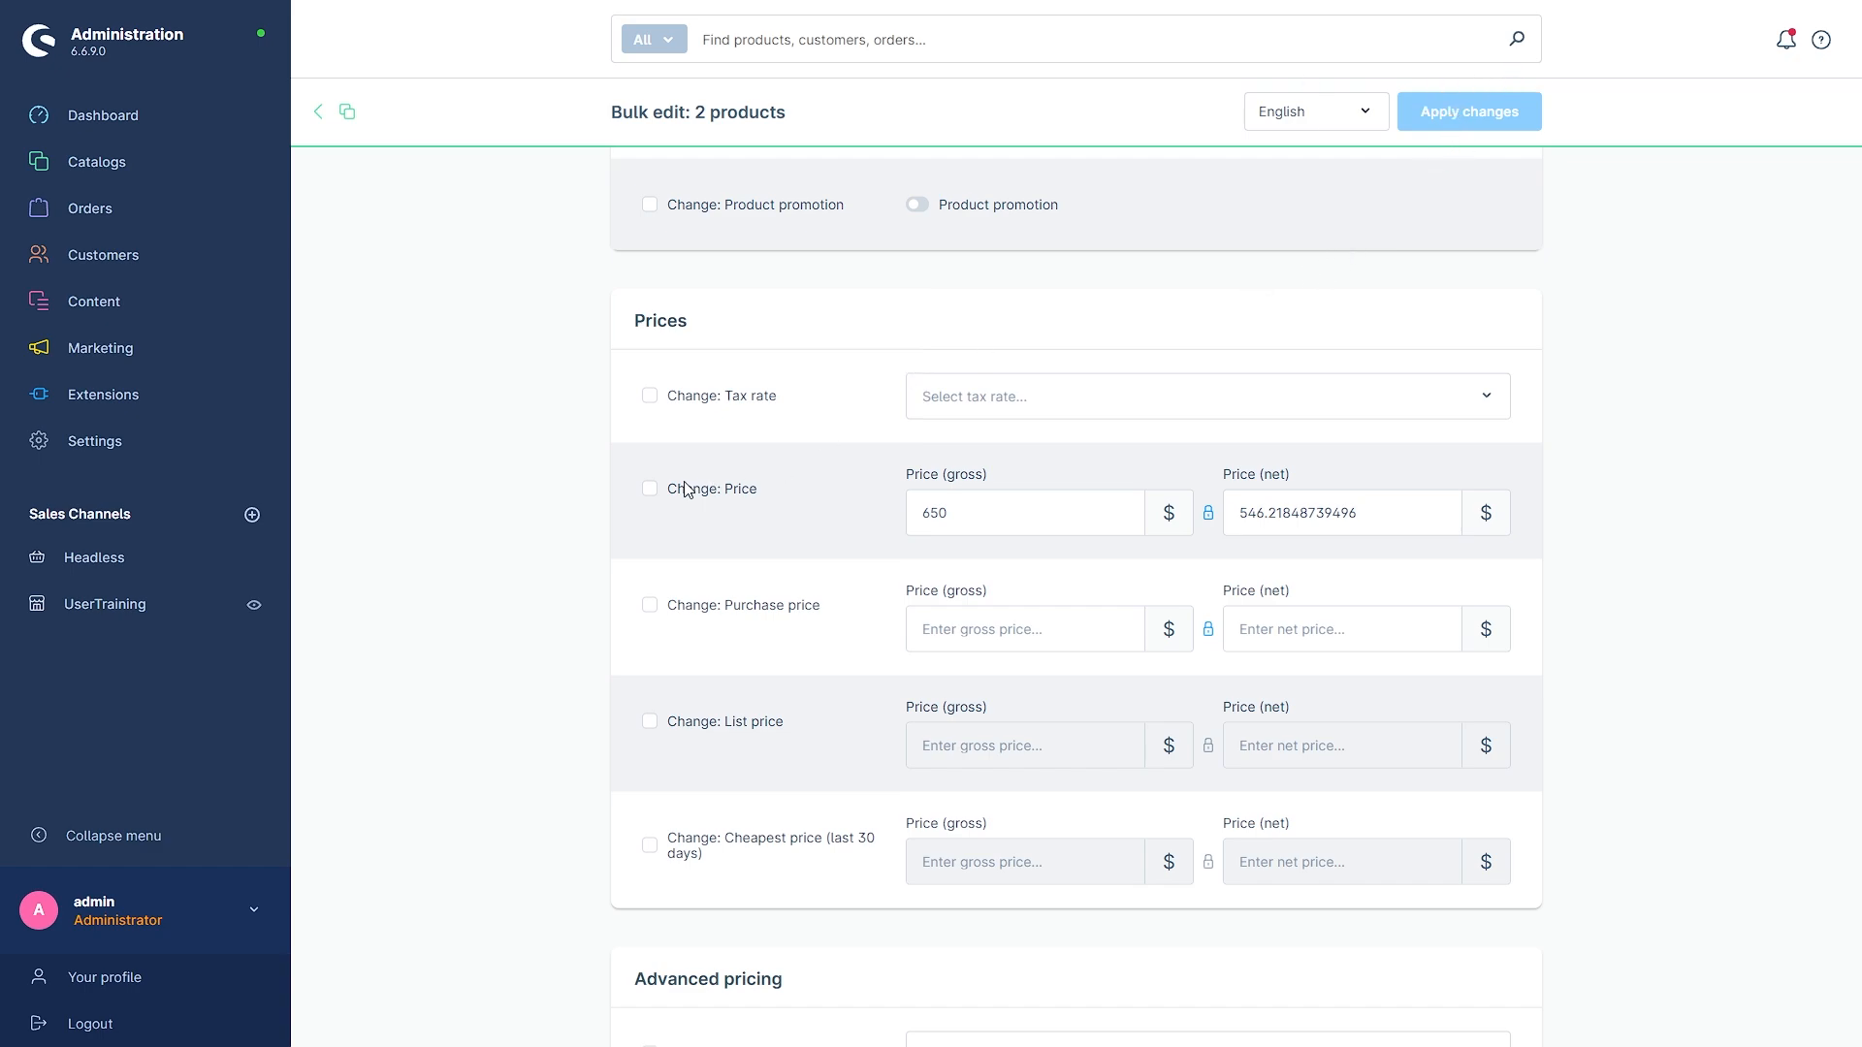
click(649, 489)
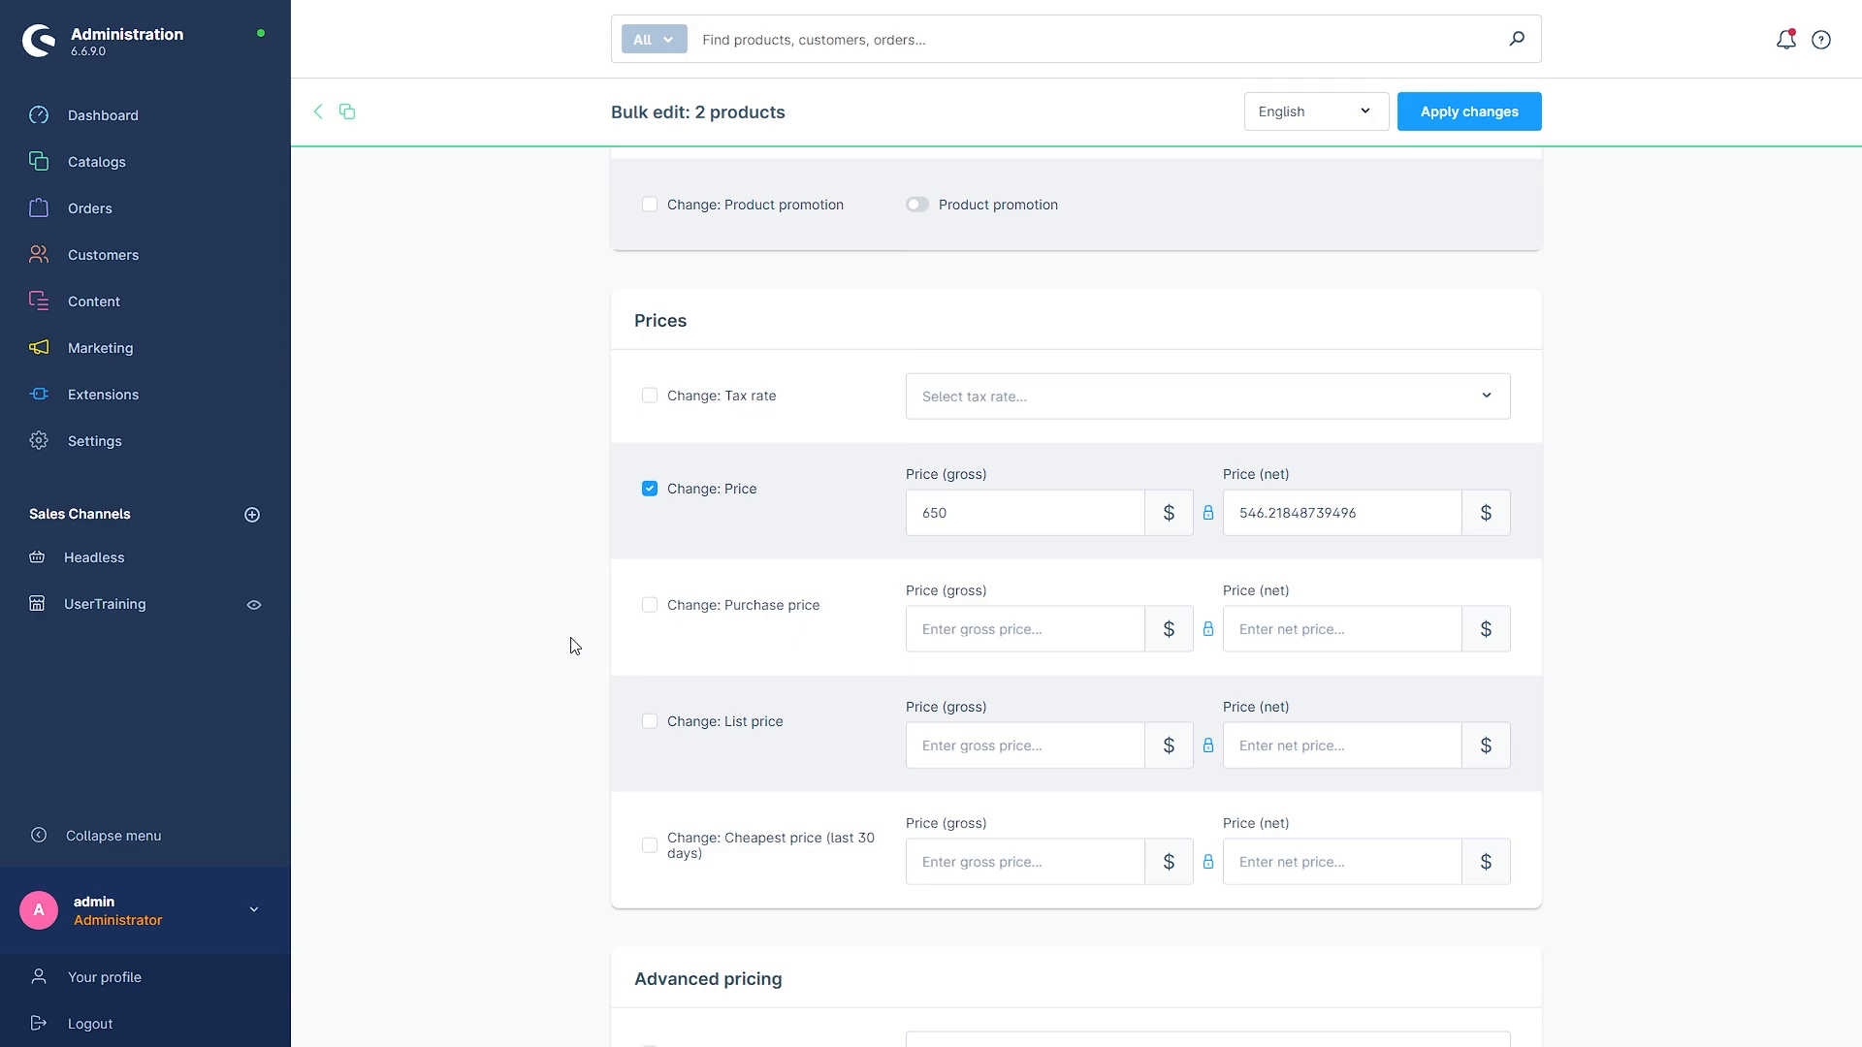
Assign the tag checkmedia under Visibility & structure with Overwrite and enable the tags change.
scroll(572, 645, up, 2)
scroll(567, 646, down, 10)
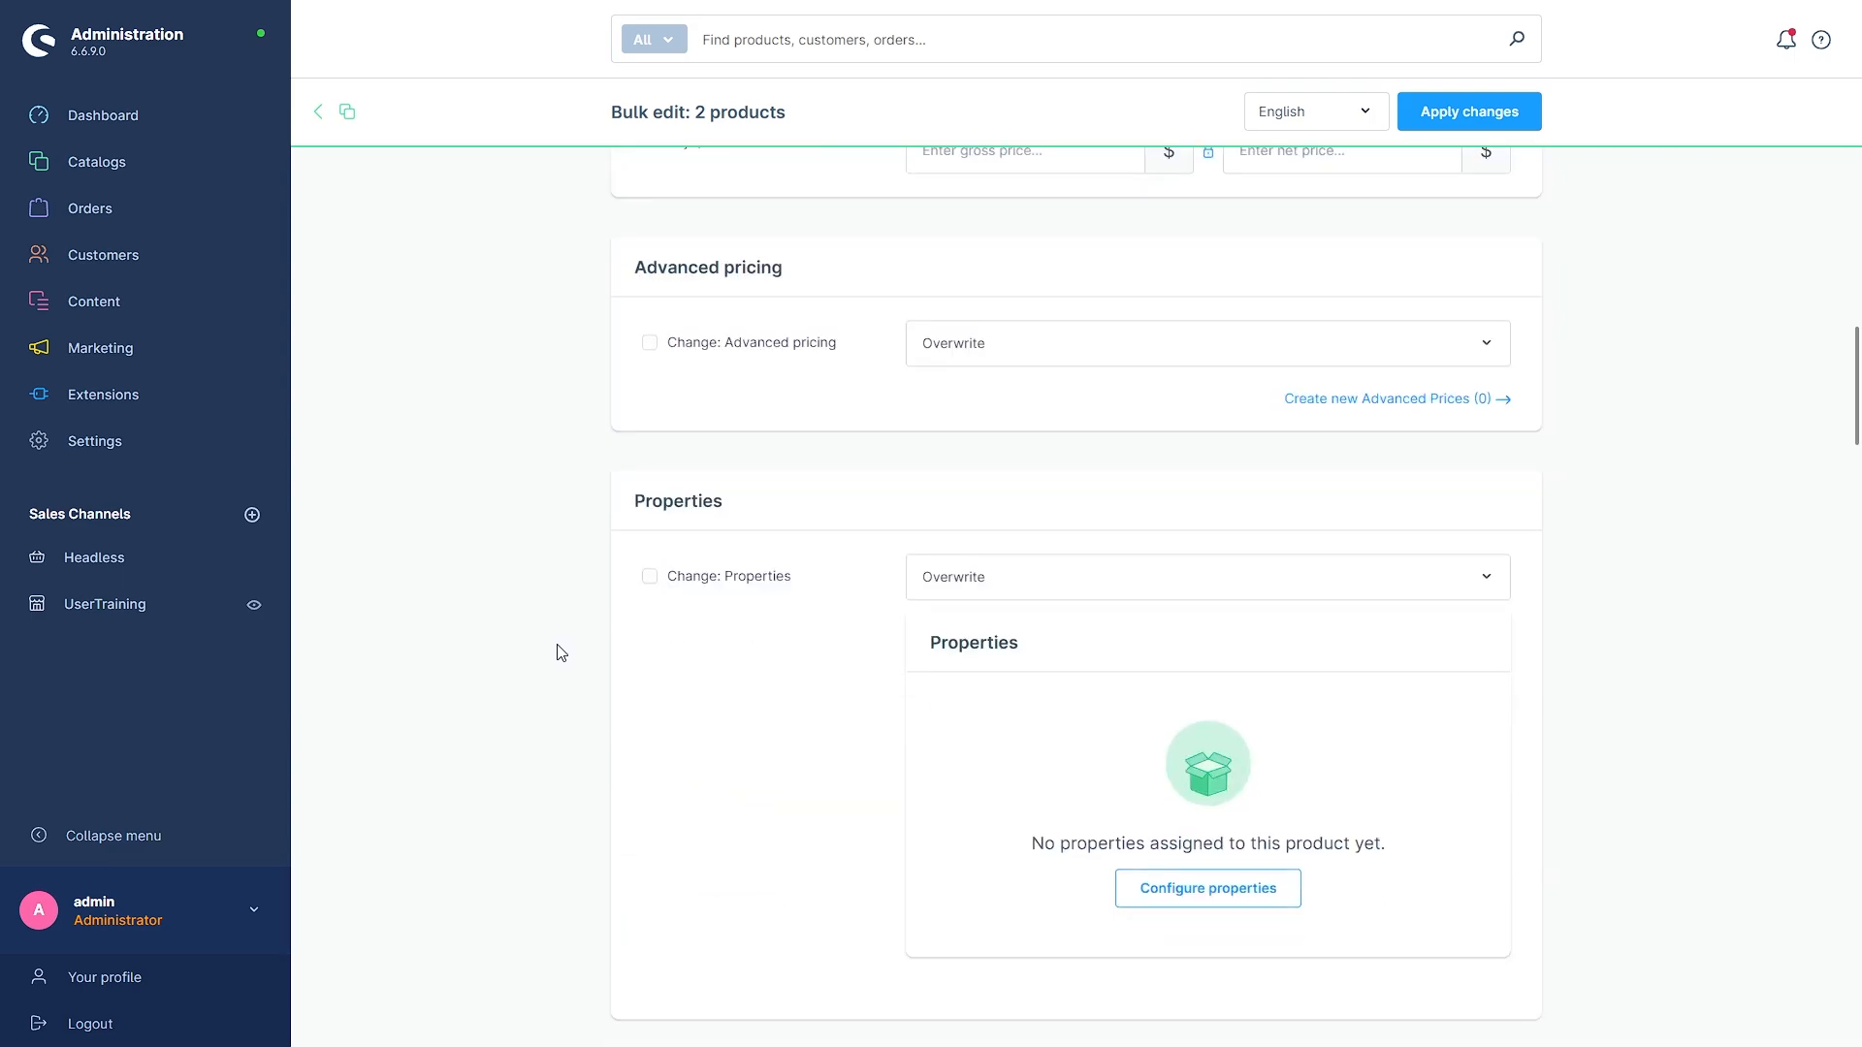
scroll(561, 652, down, 12)
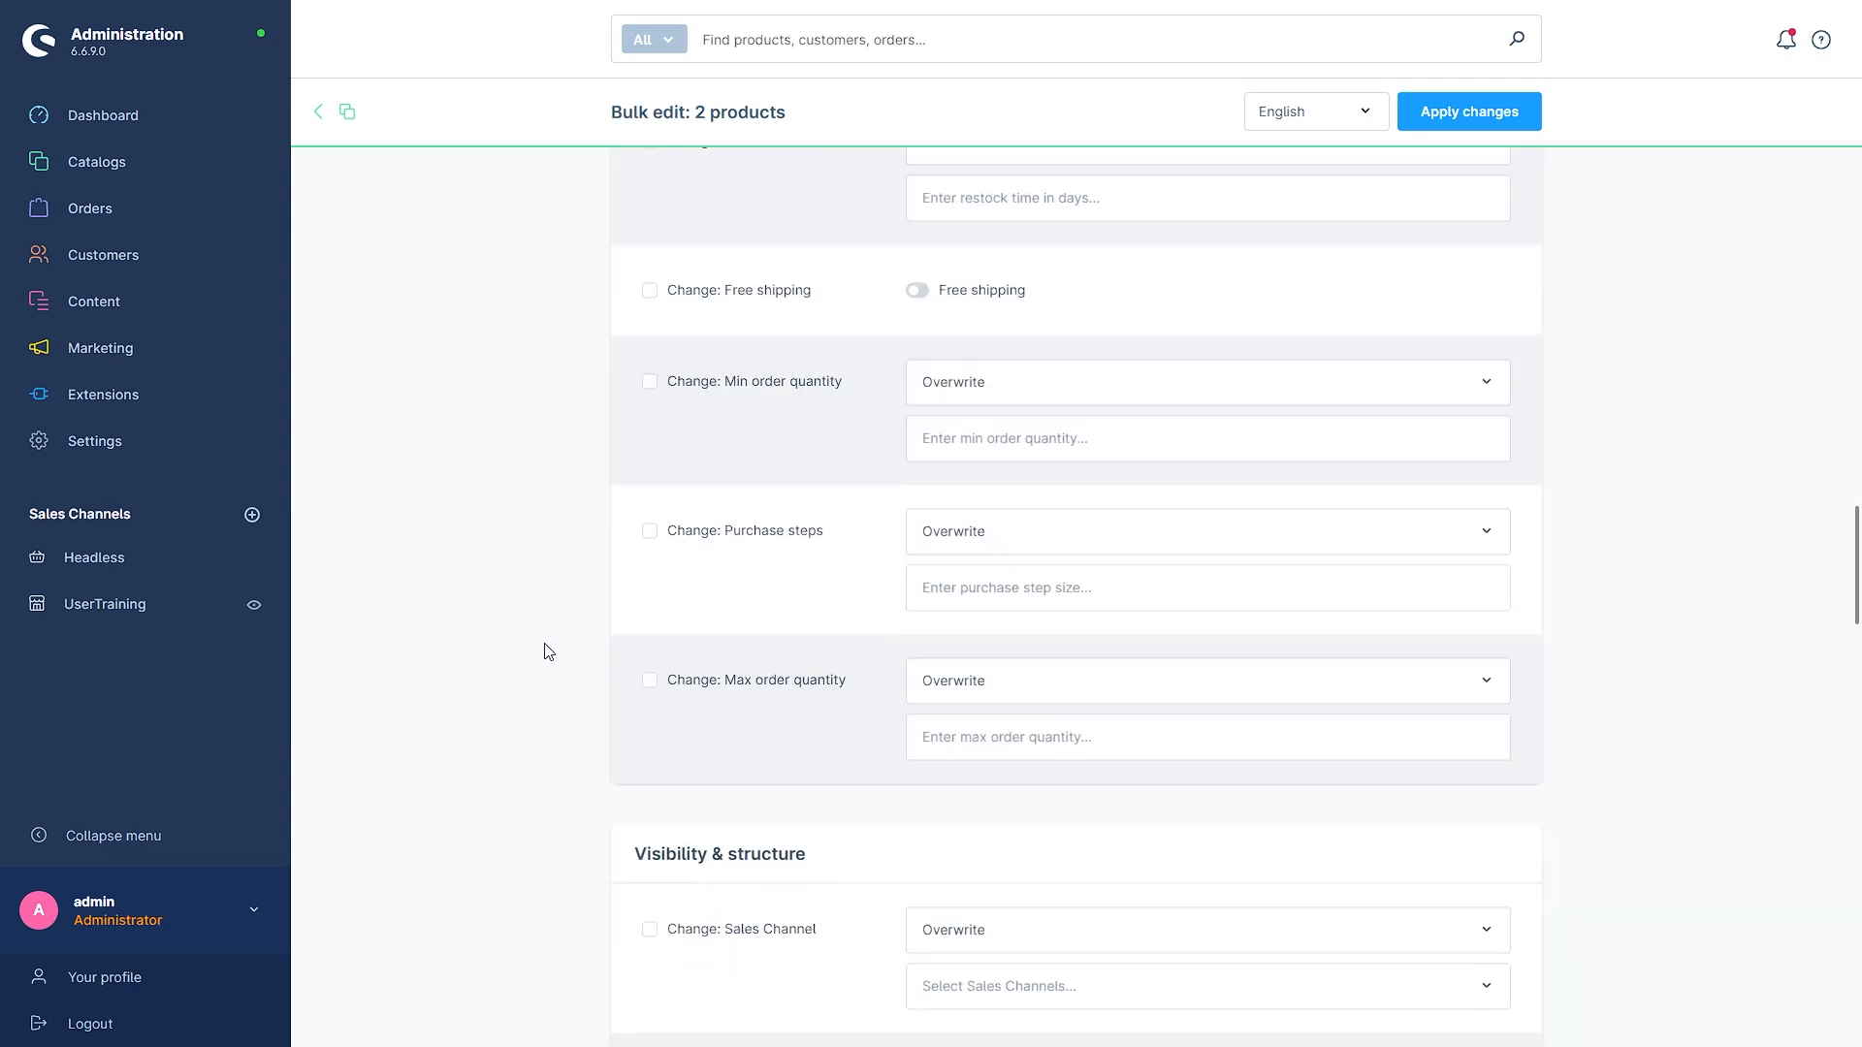
scroll(545, 653, down, 10)
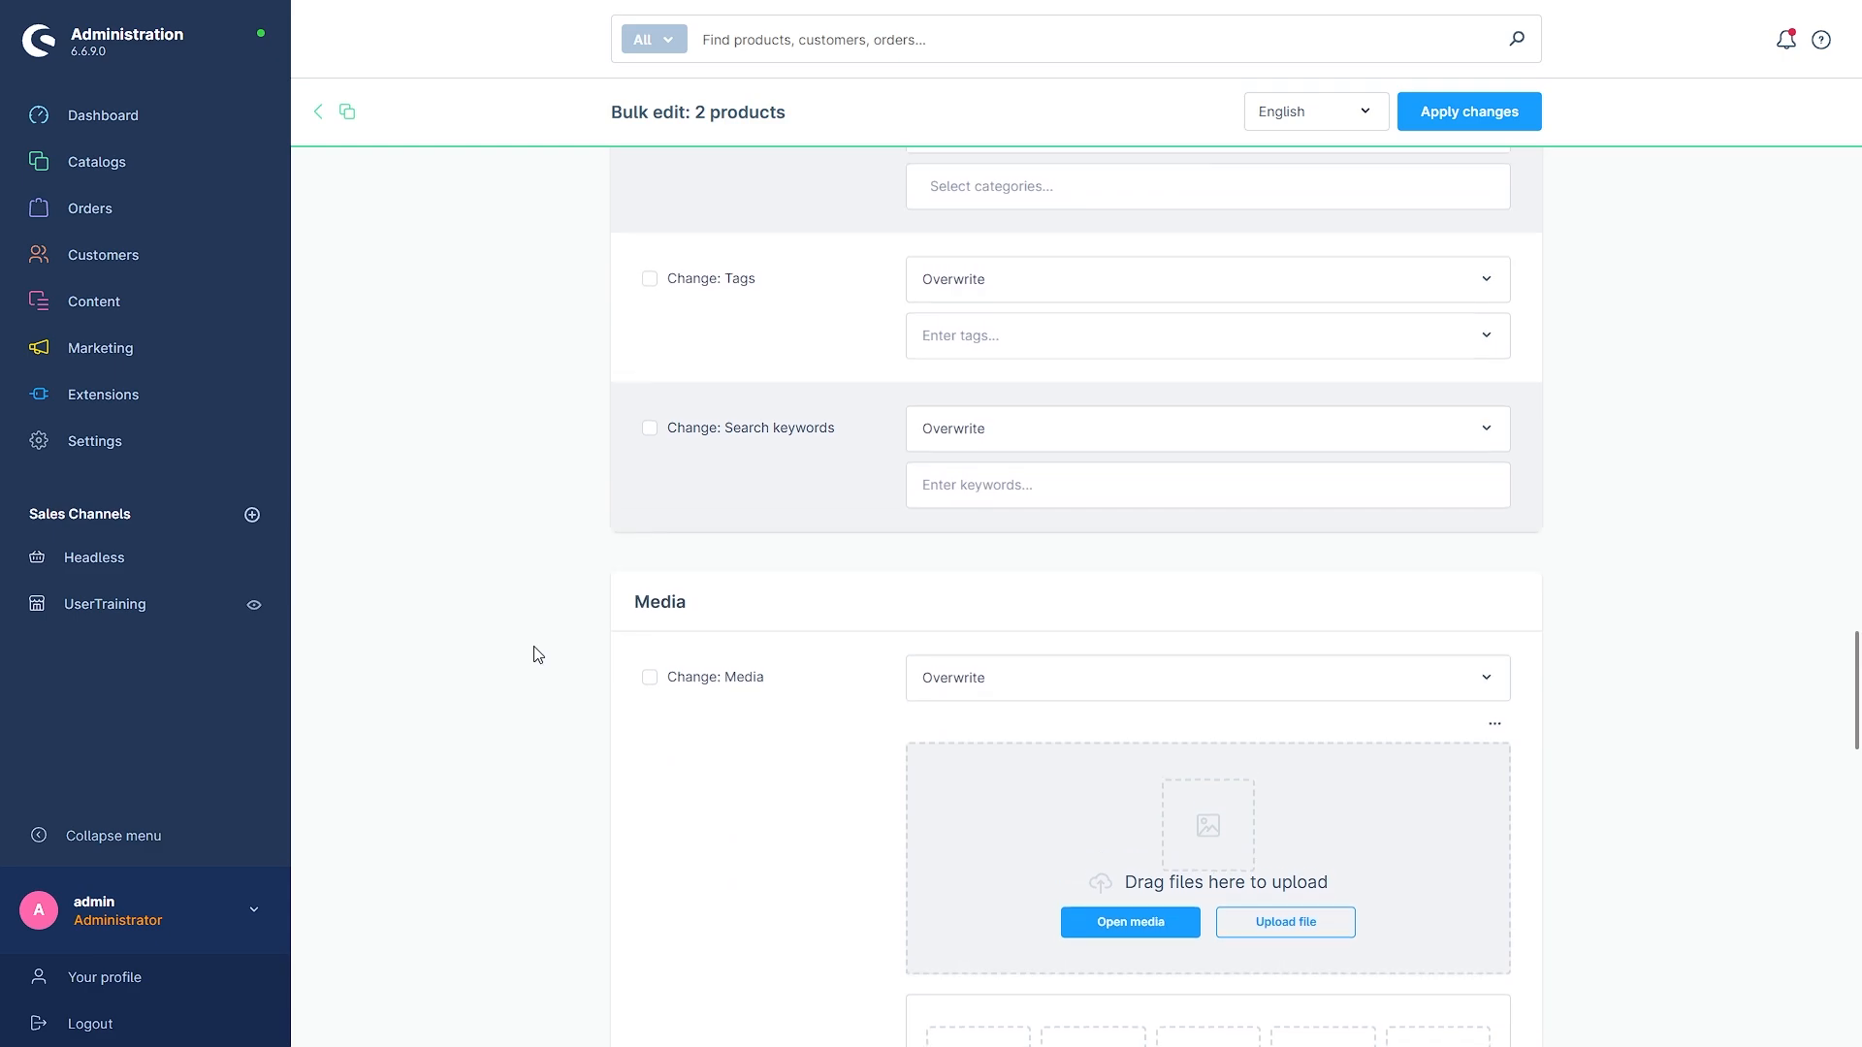
scroll(535, 654, up, 2)
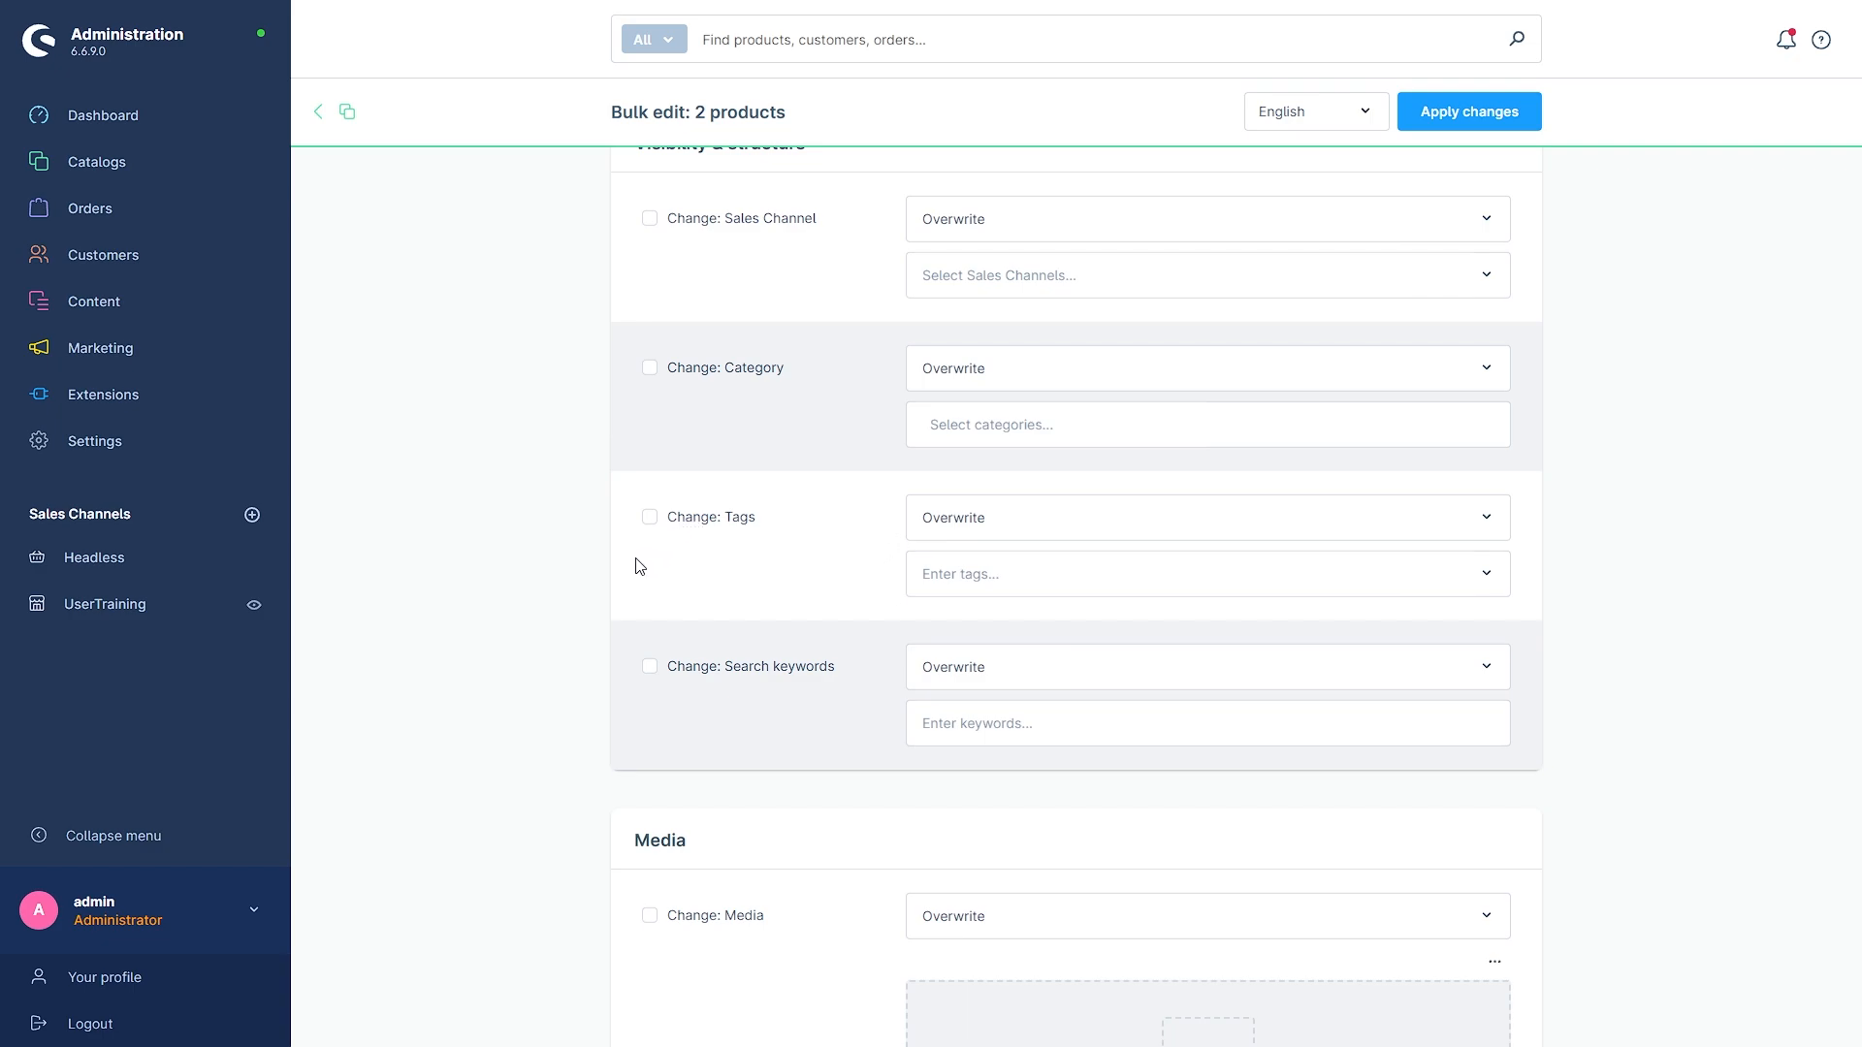
click(951, 589)
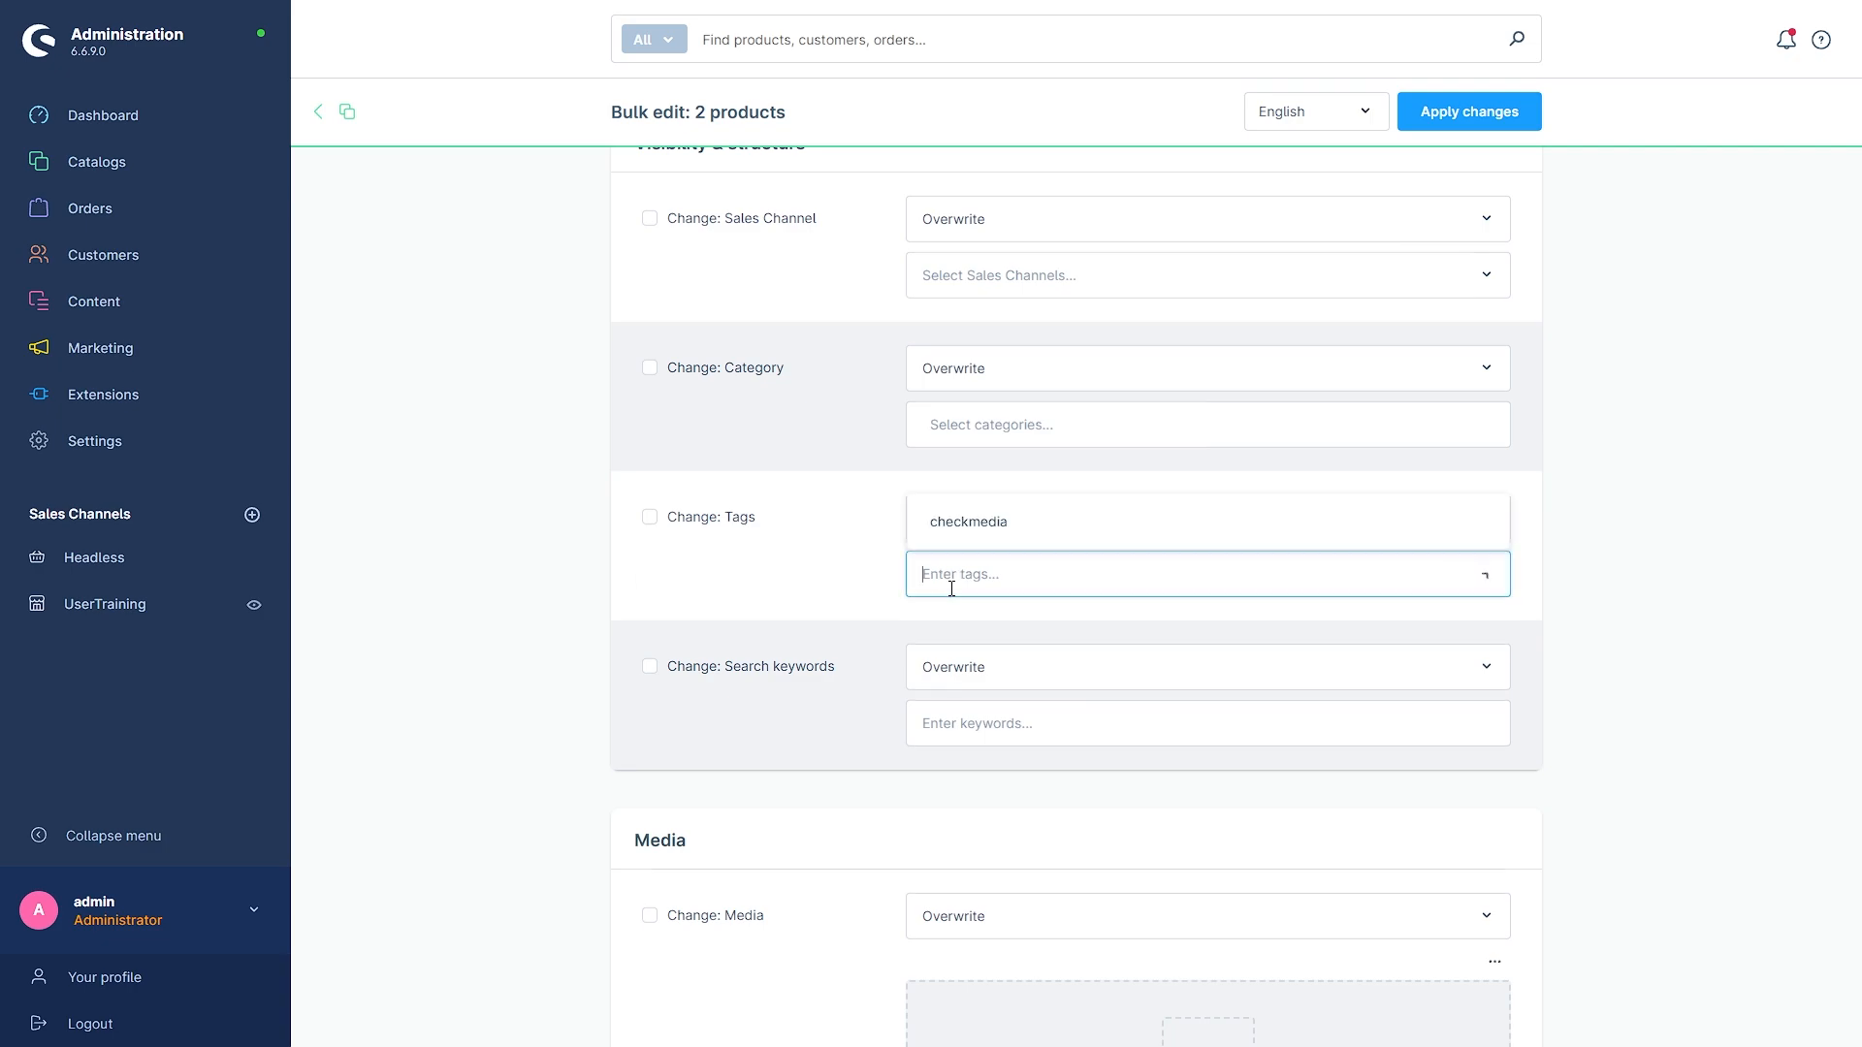
click(964, 521)
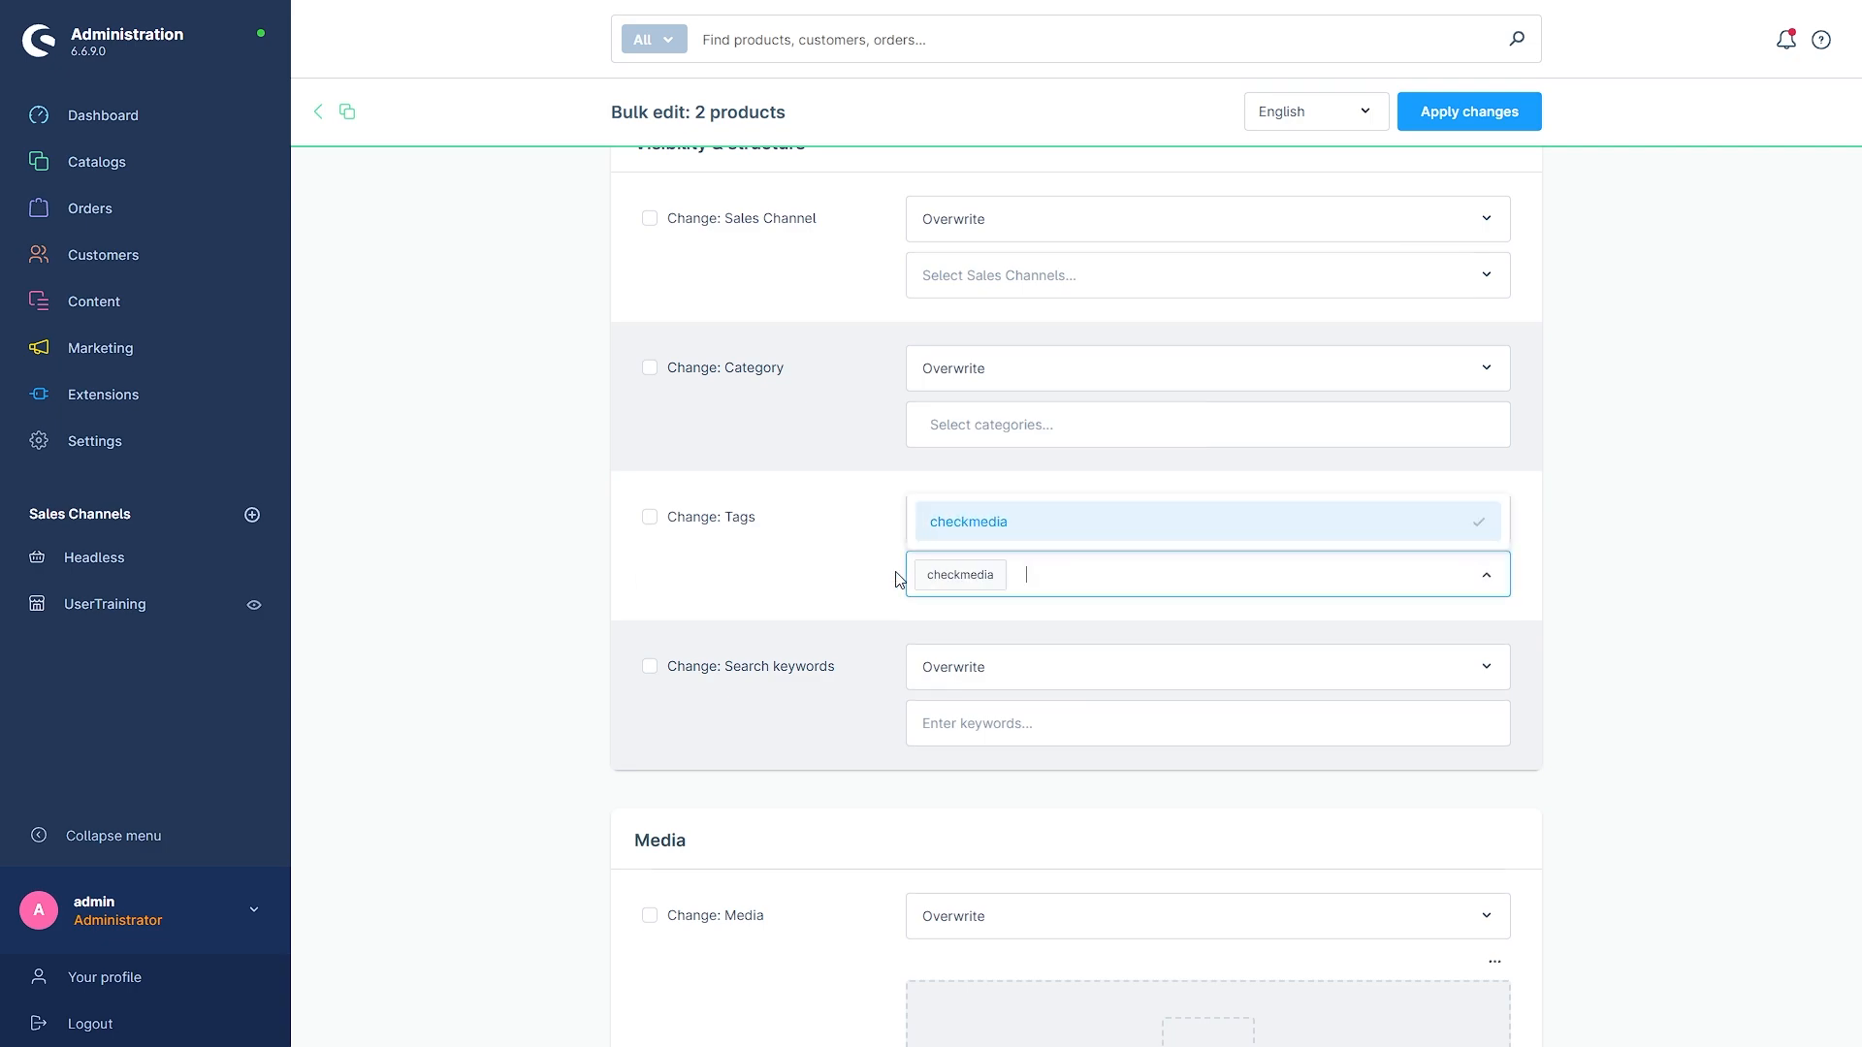
click(805, 616)
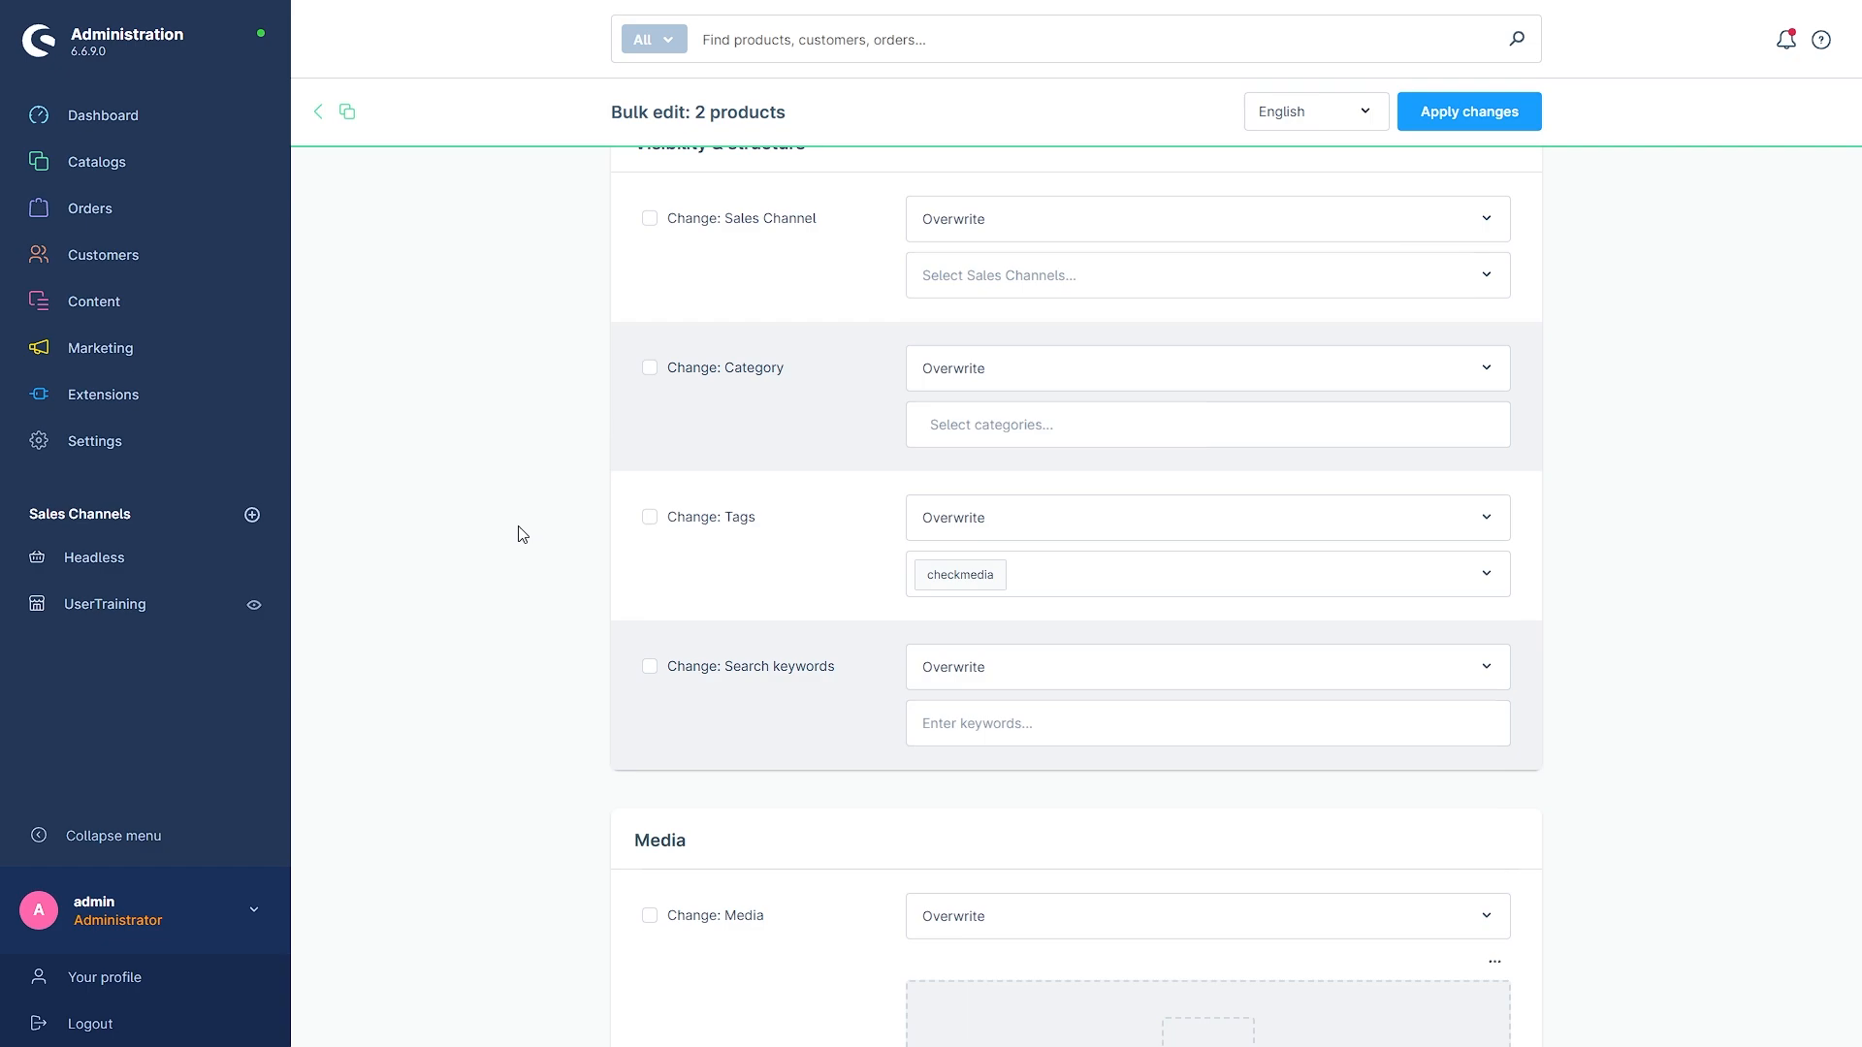
click(650, 519)
Apply the bulk edit changes to the two selected products and confirm the application.
scroll(886, 615, up, 20)
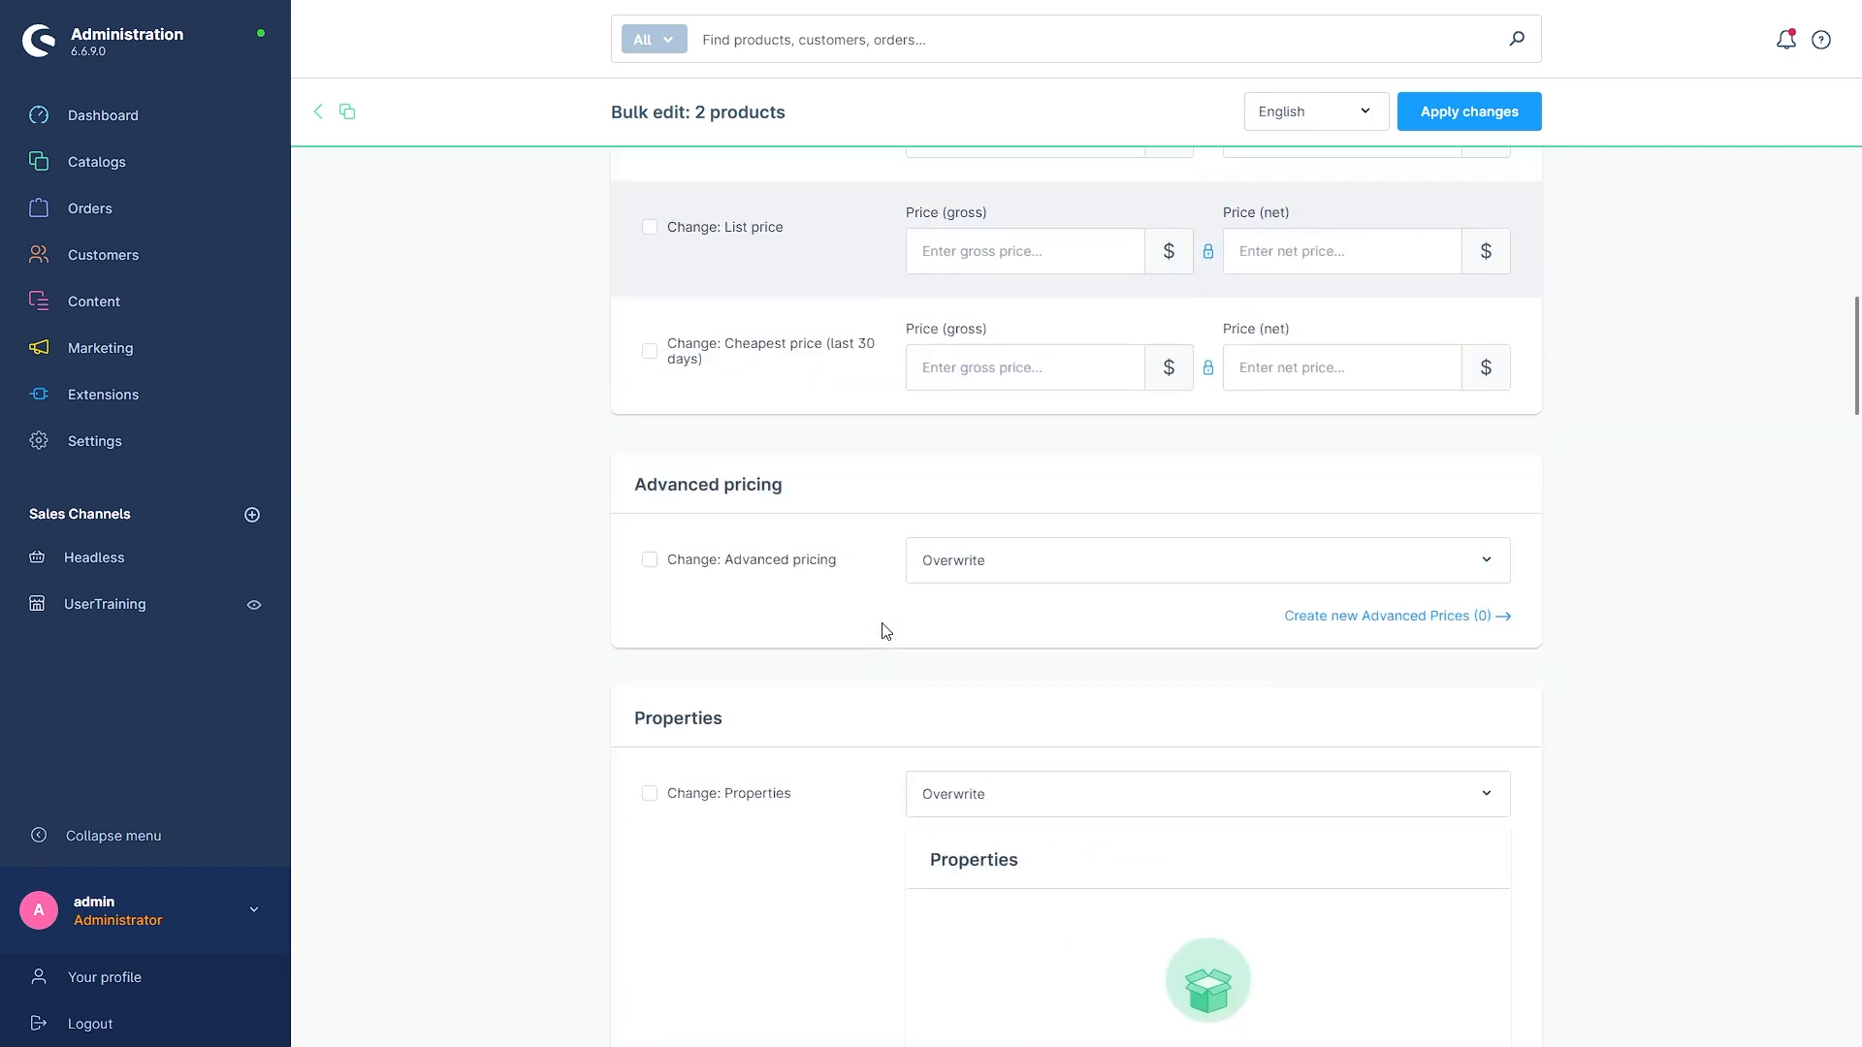
scroll(885, 631, up, 7)
scroll(1106, 456, up, 3)
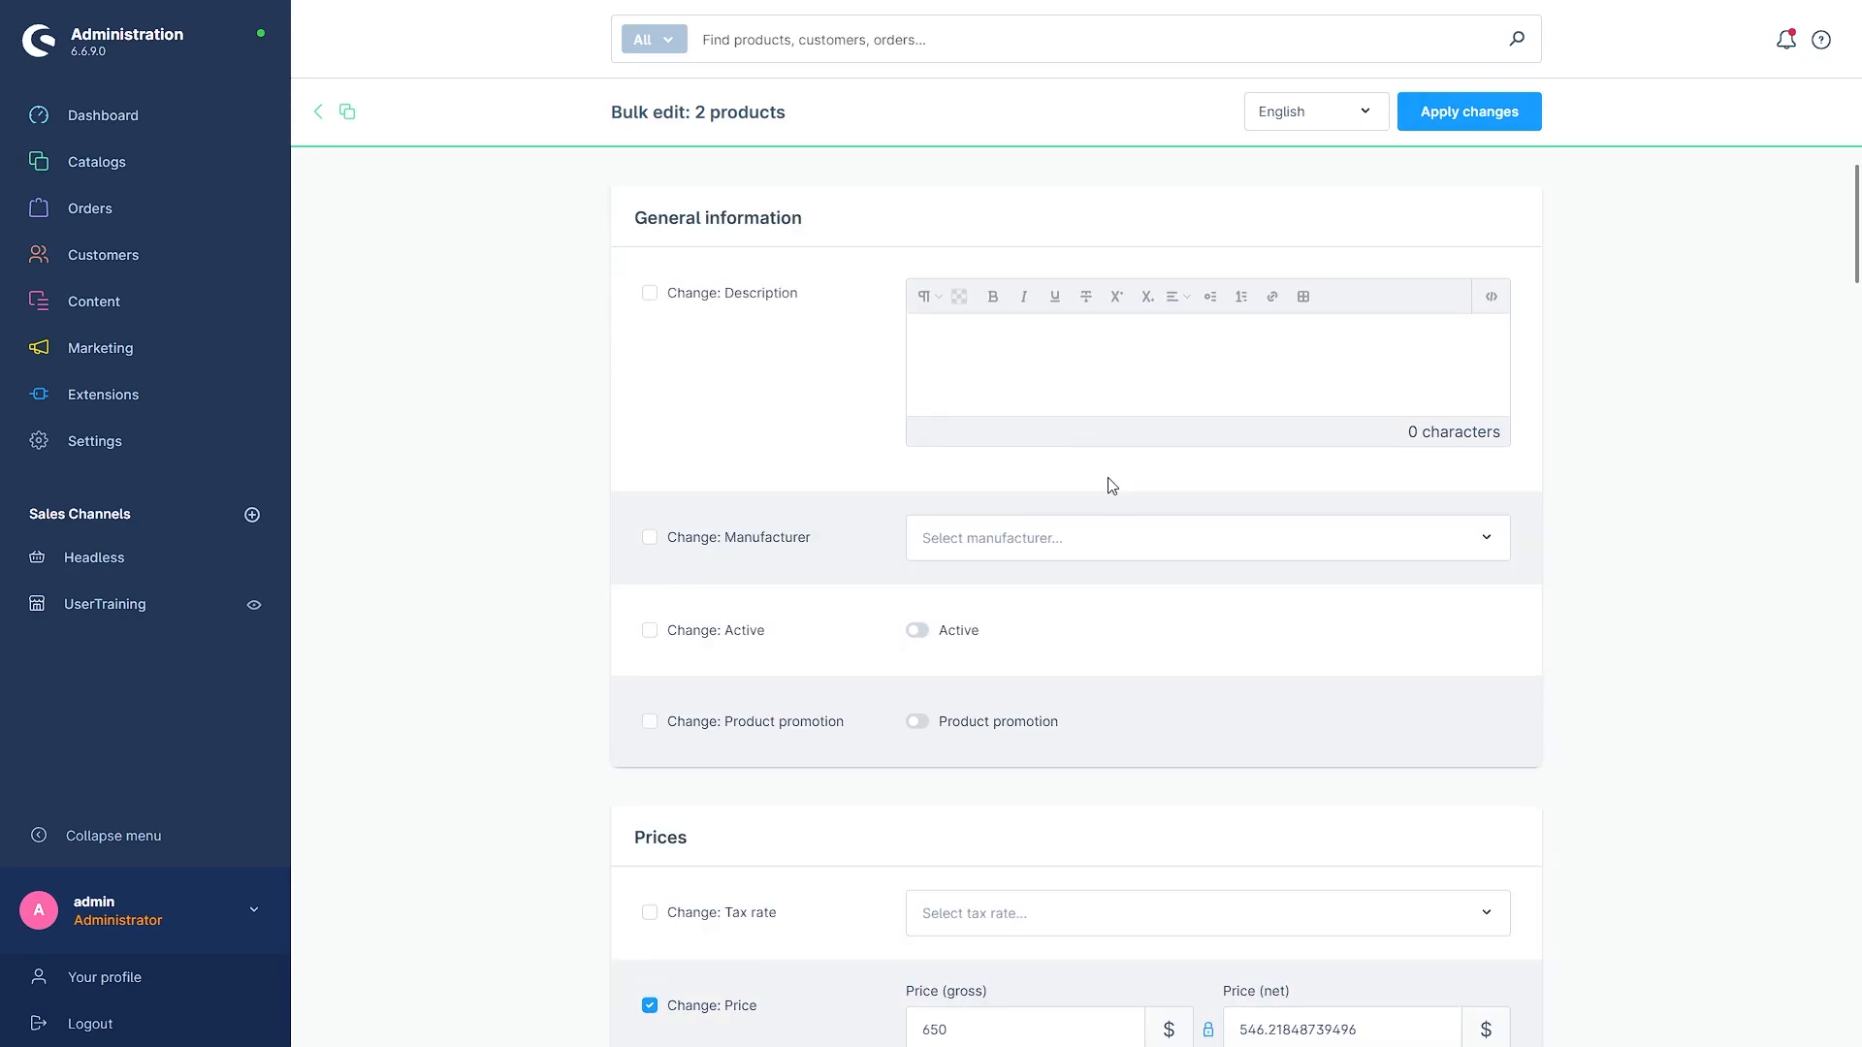
scroll(1111, 485, down, 5)
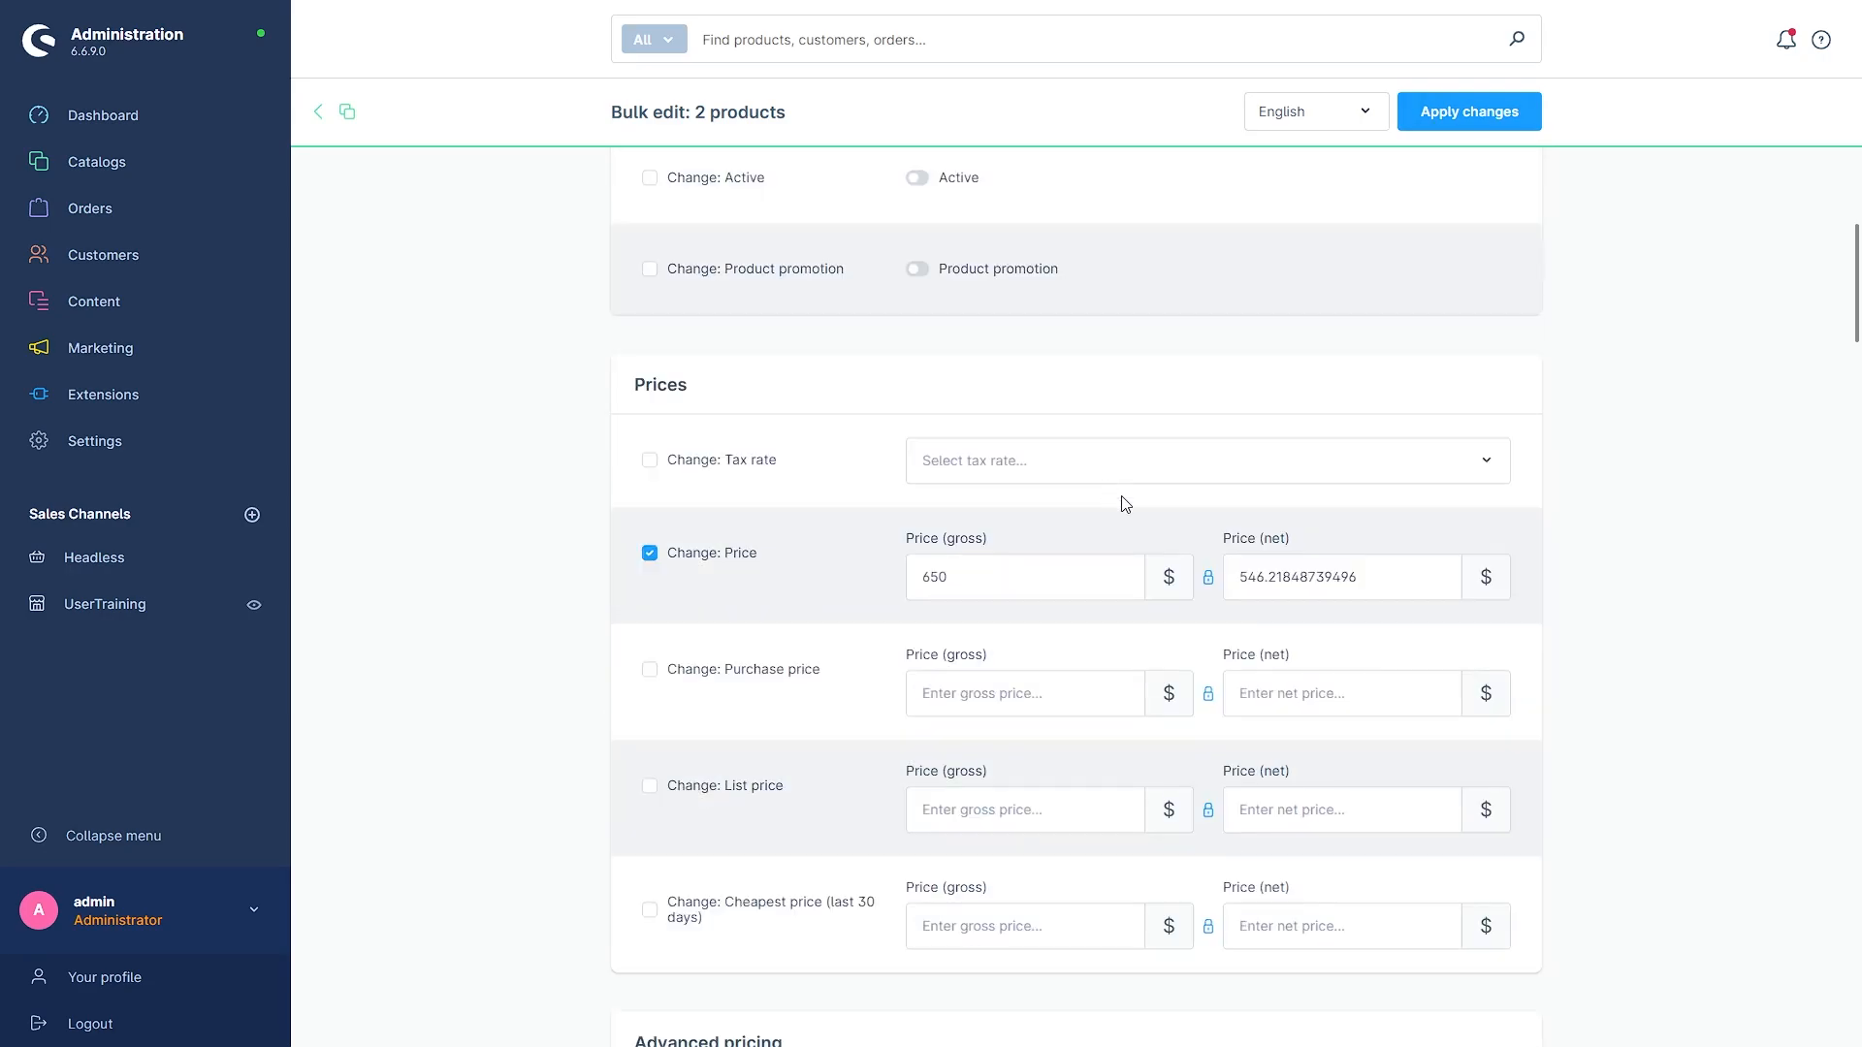
click(1457, 109)
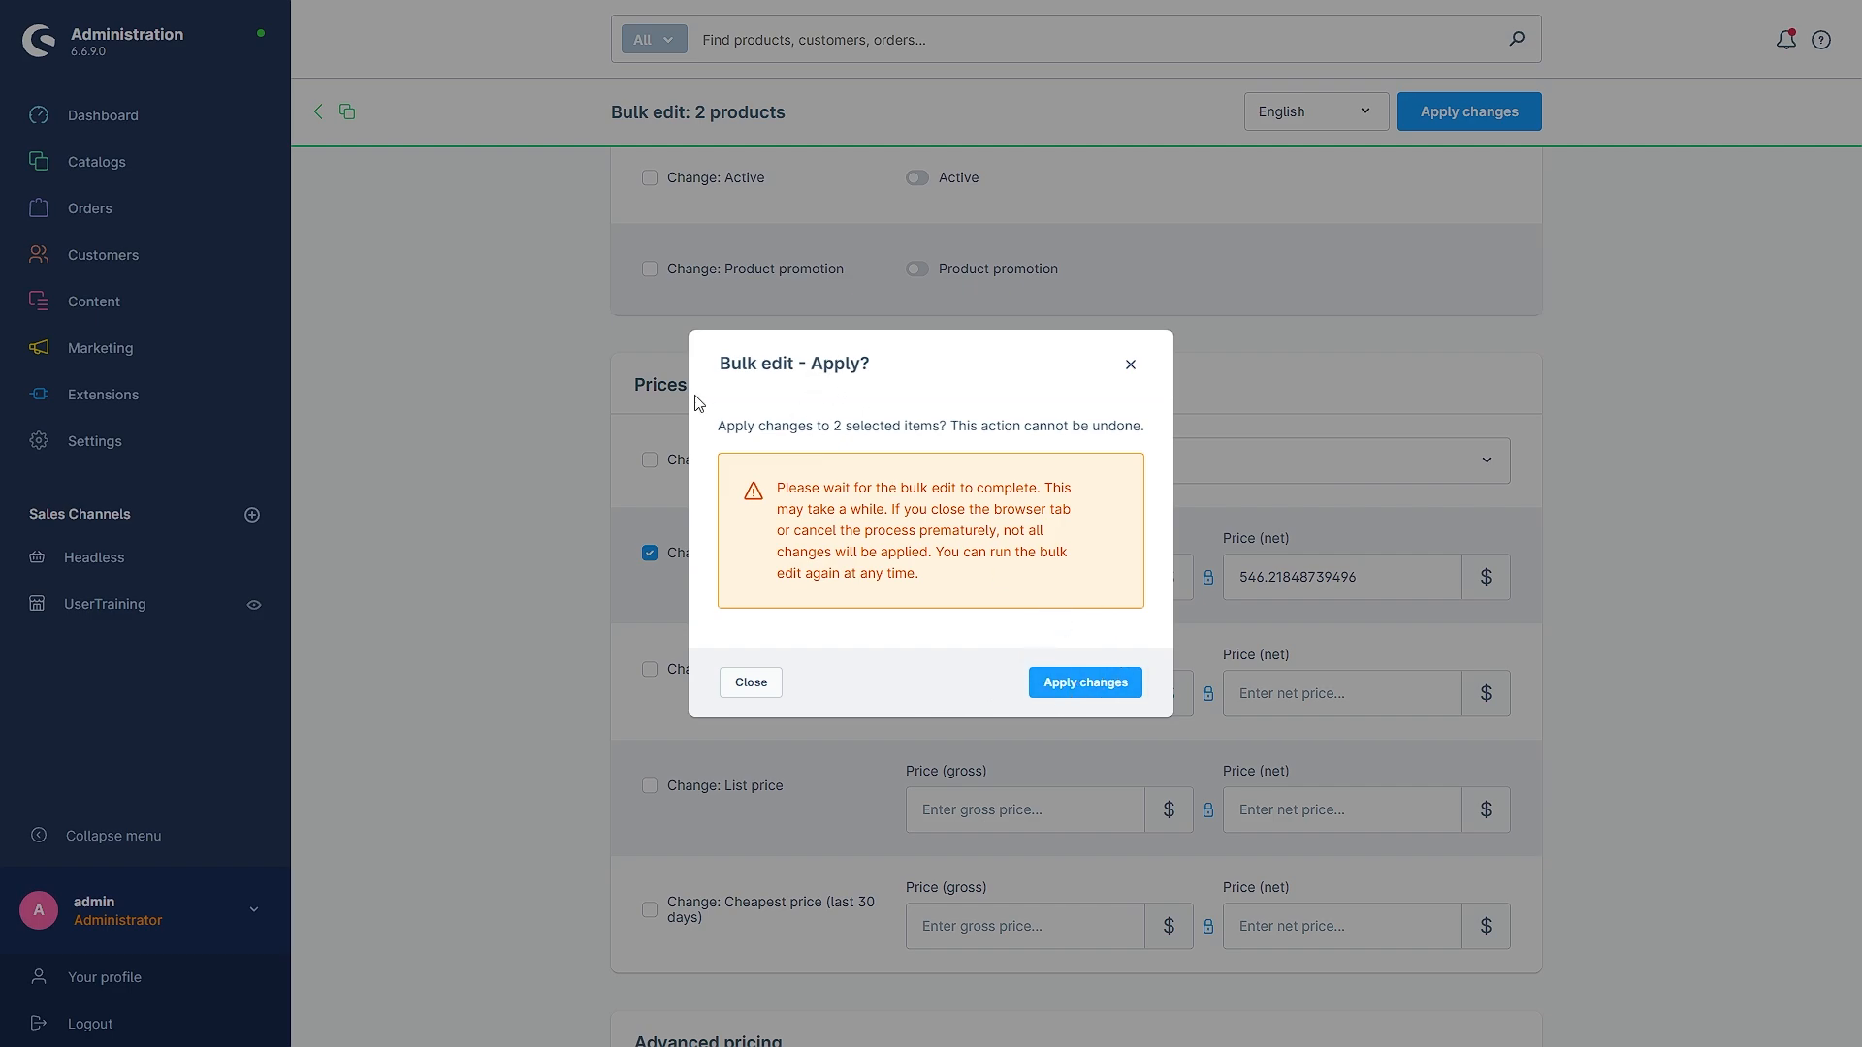
click(1048, 683)
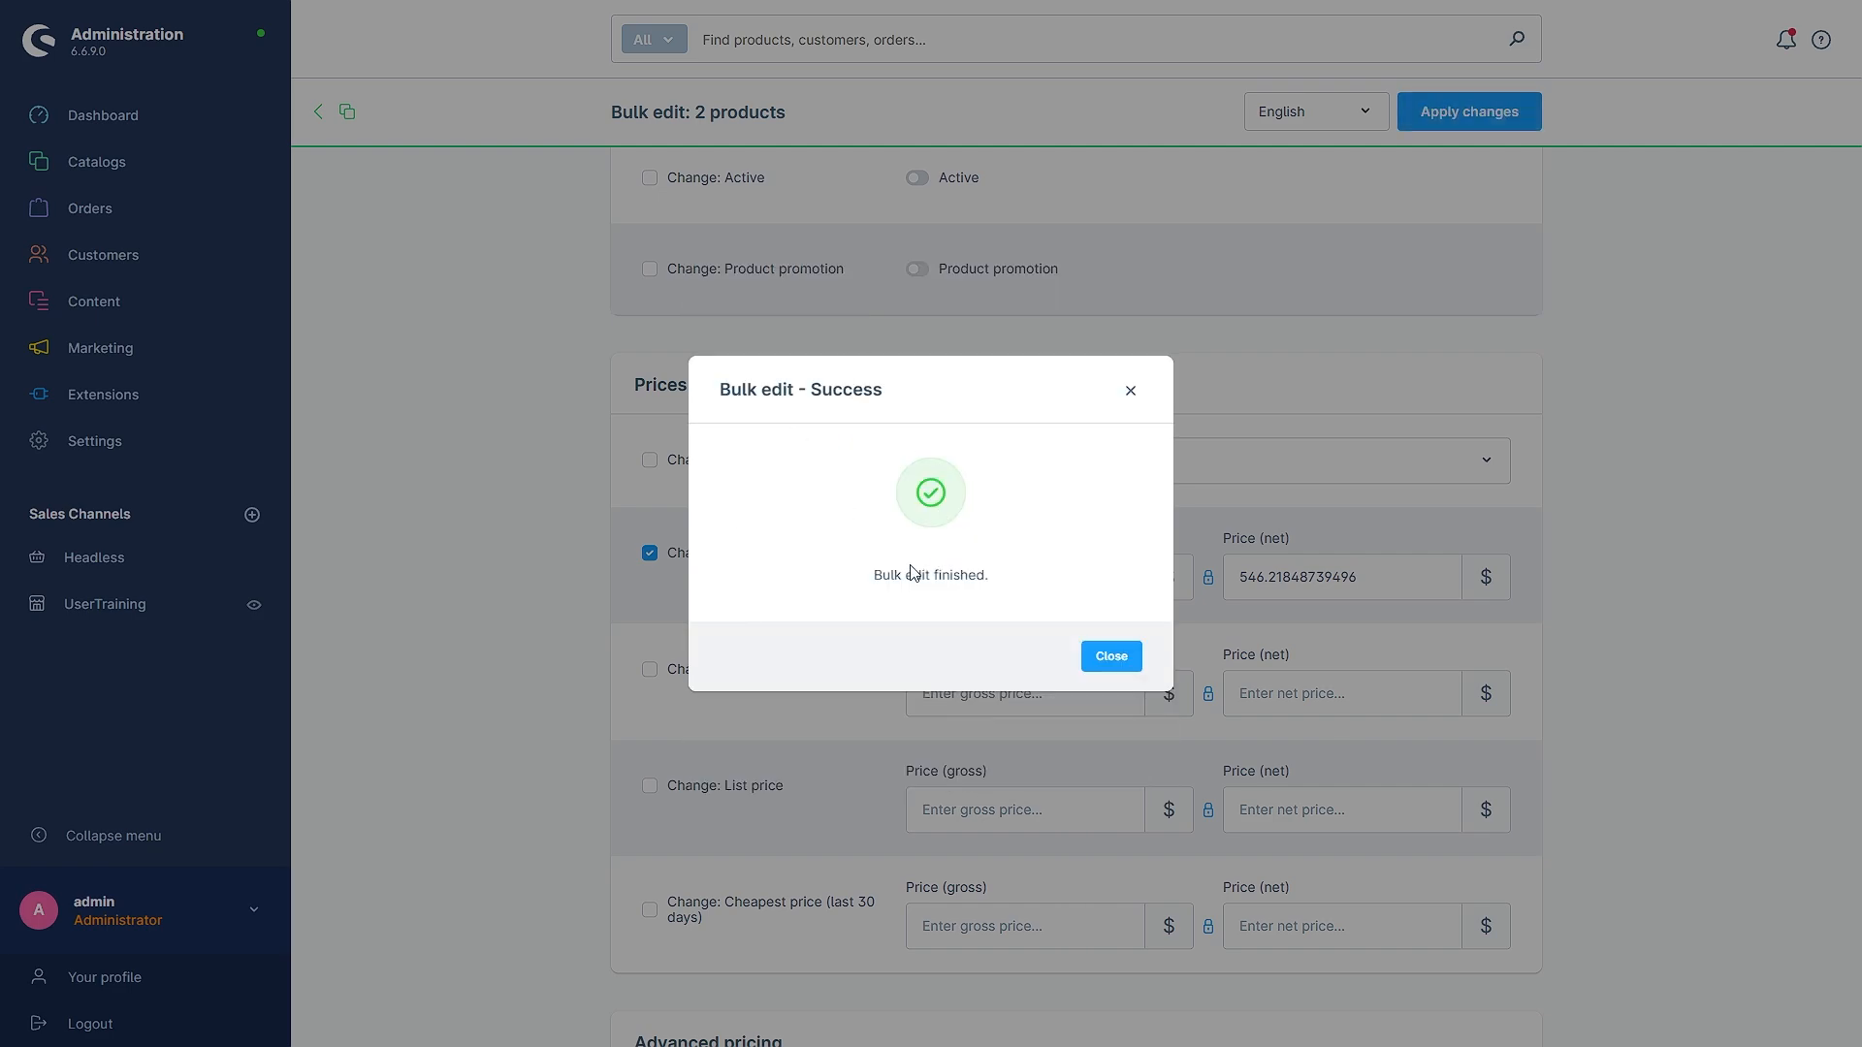
Dismiss the bulk edit success message and return to the product list.
click(1111, 658)
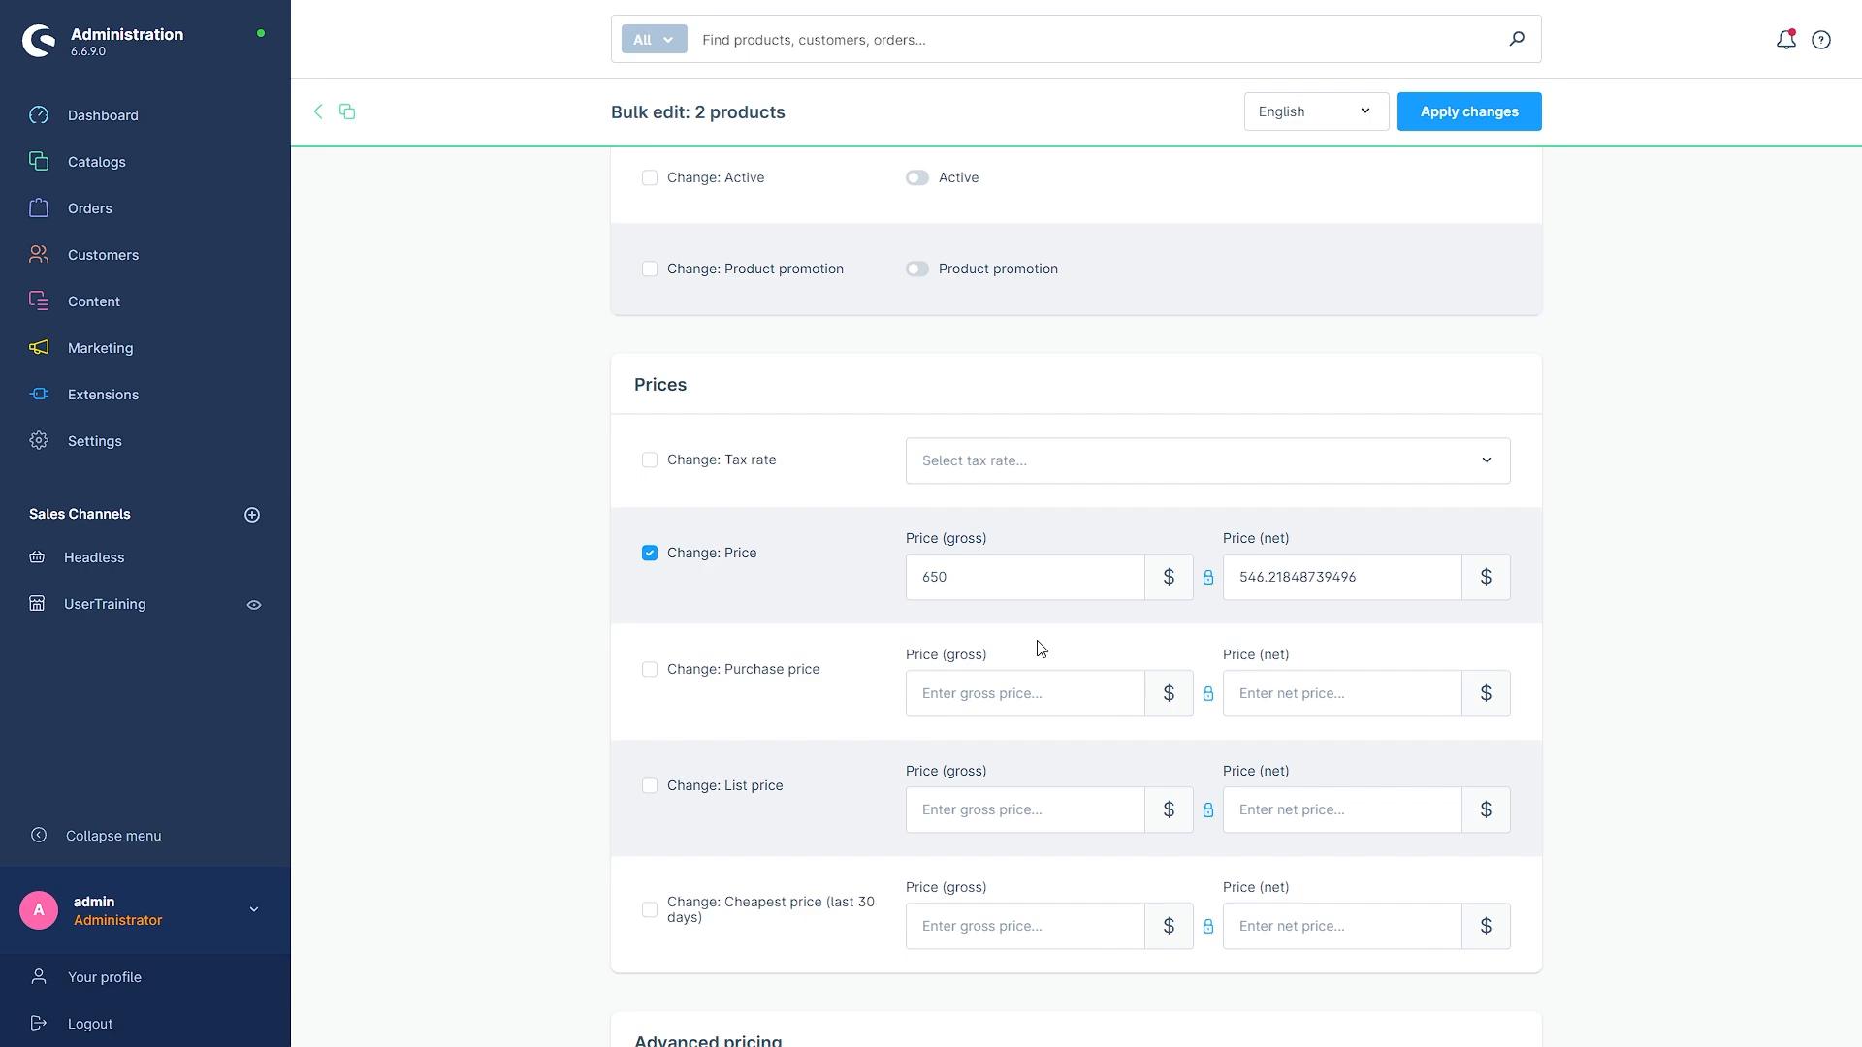
scroll(639, 434, up, 3)
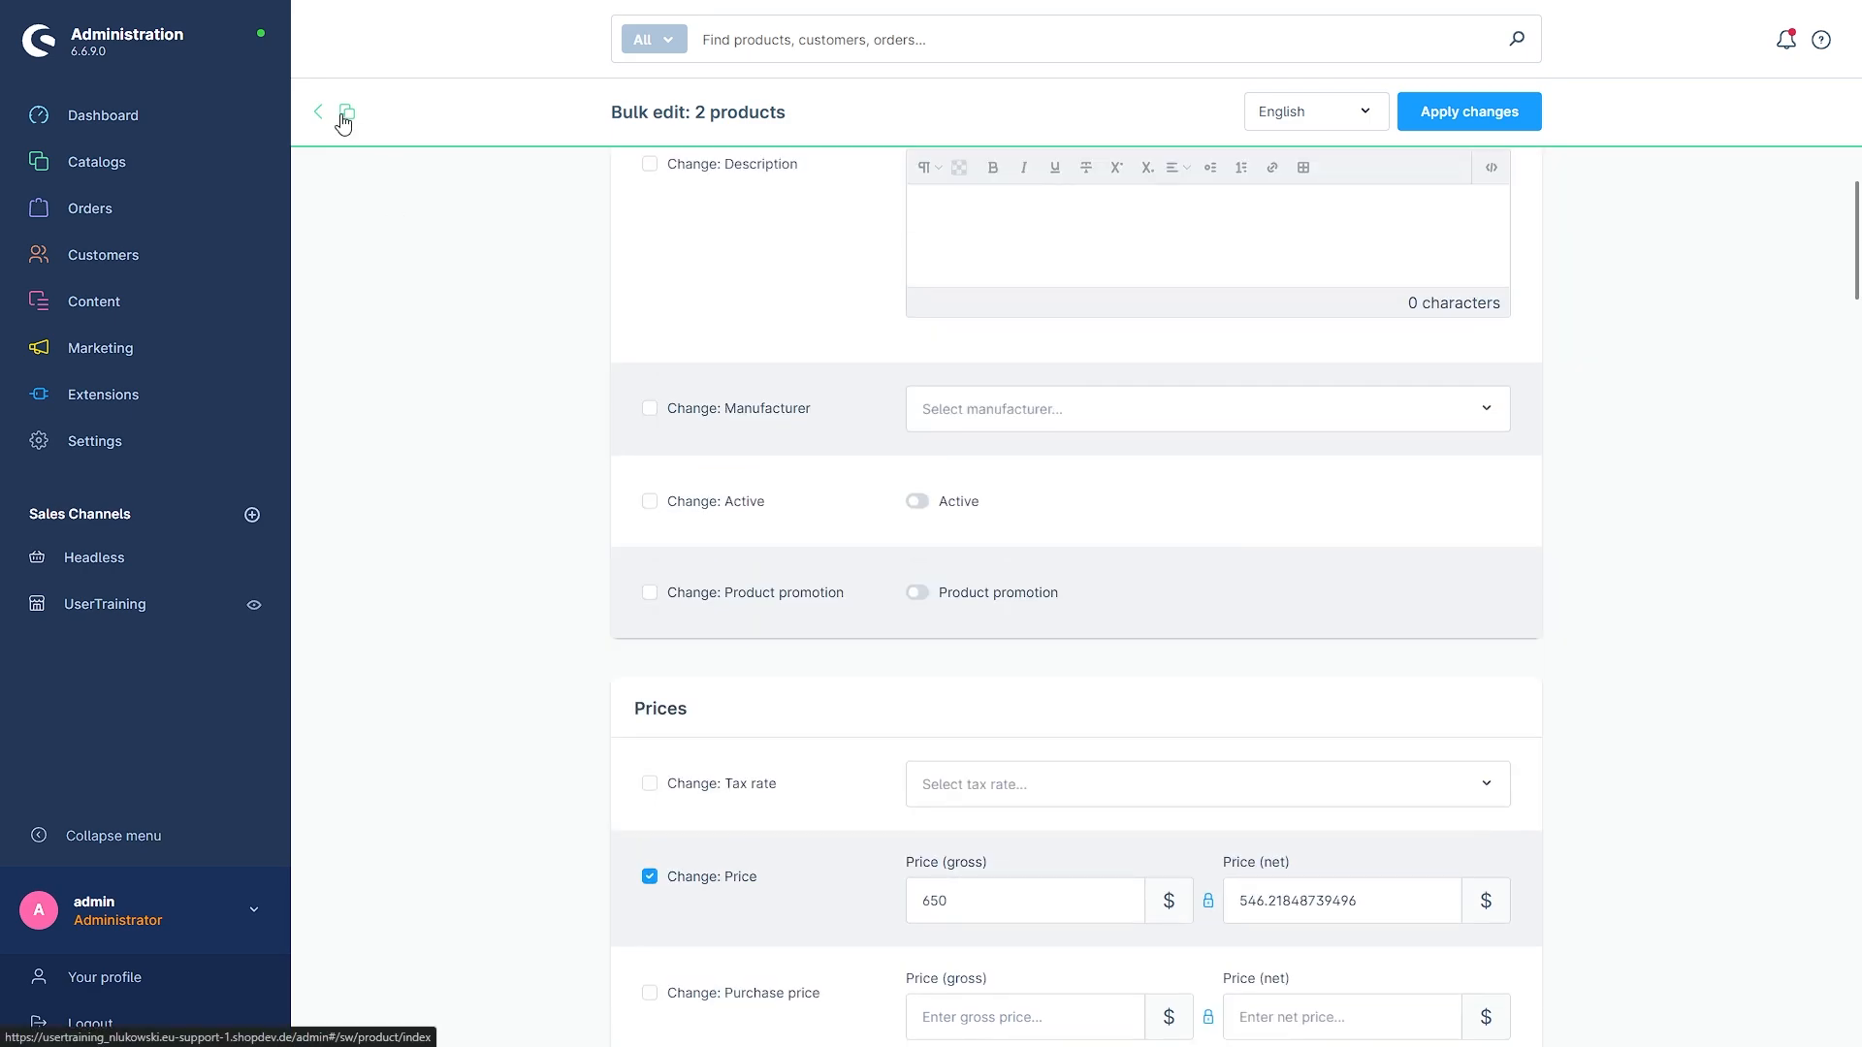
mouse_move(218, 153)
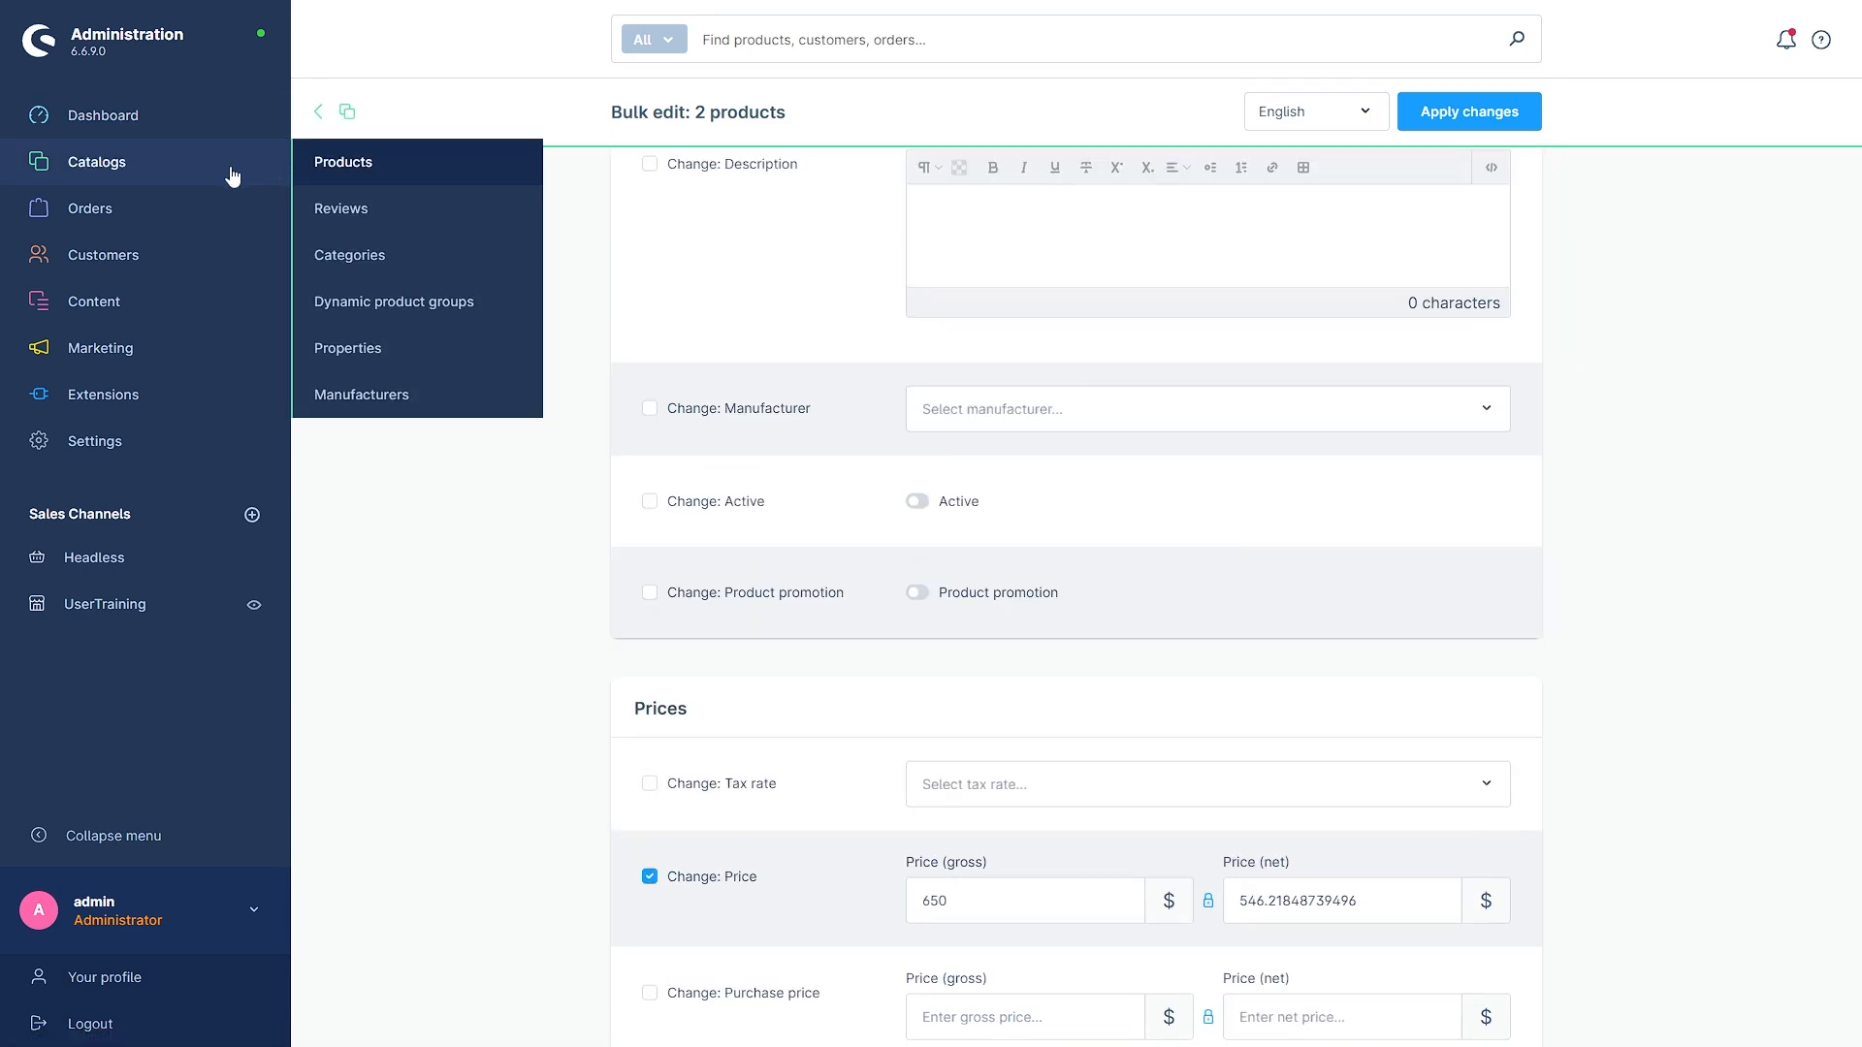
click(374, 167)
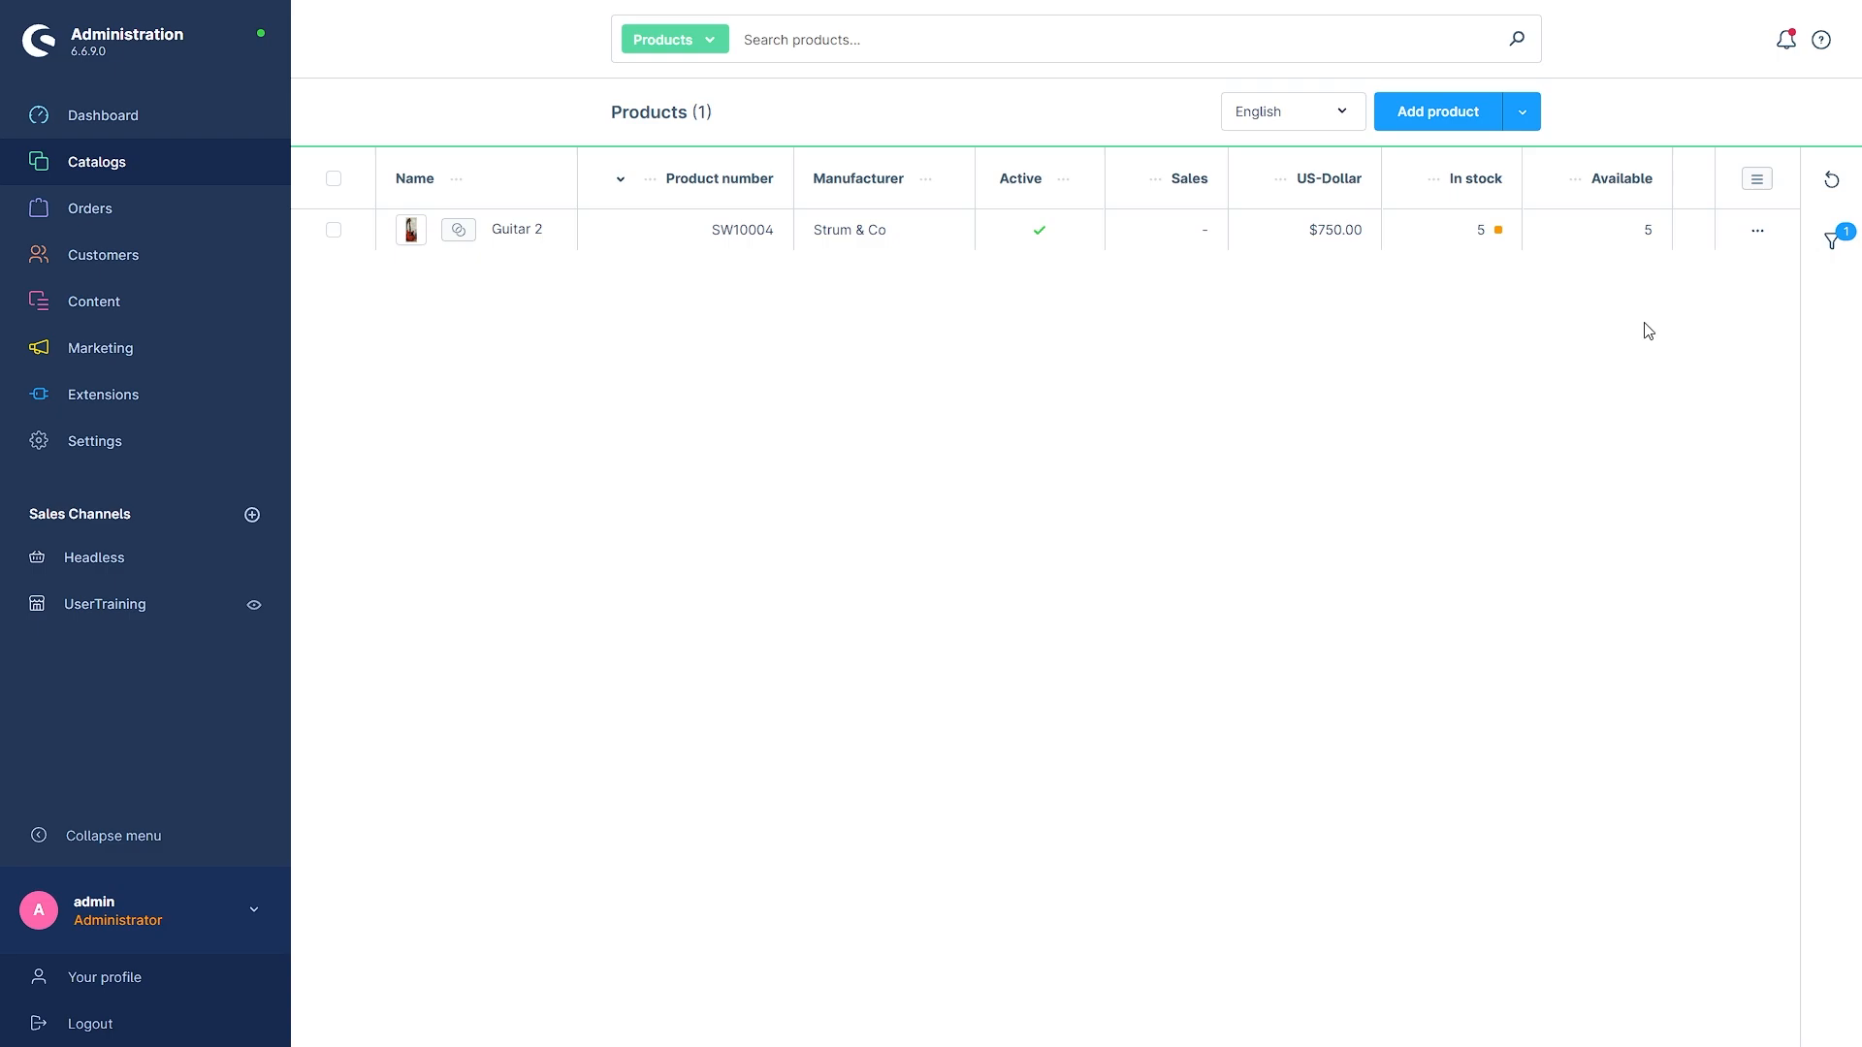
Reset all filters on the product list and close the filter settings.
click(1833, 240)
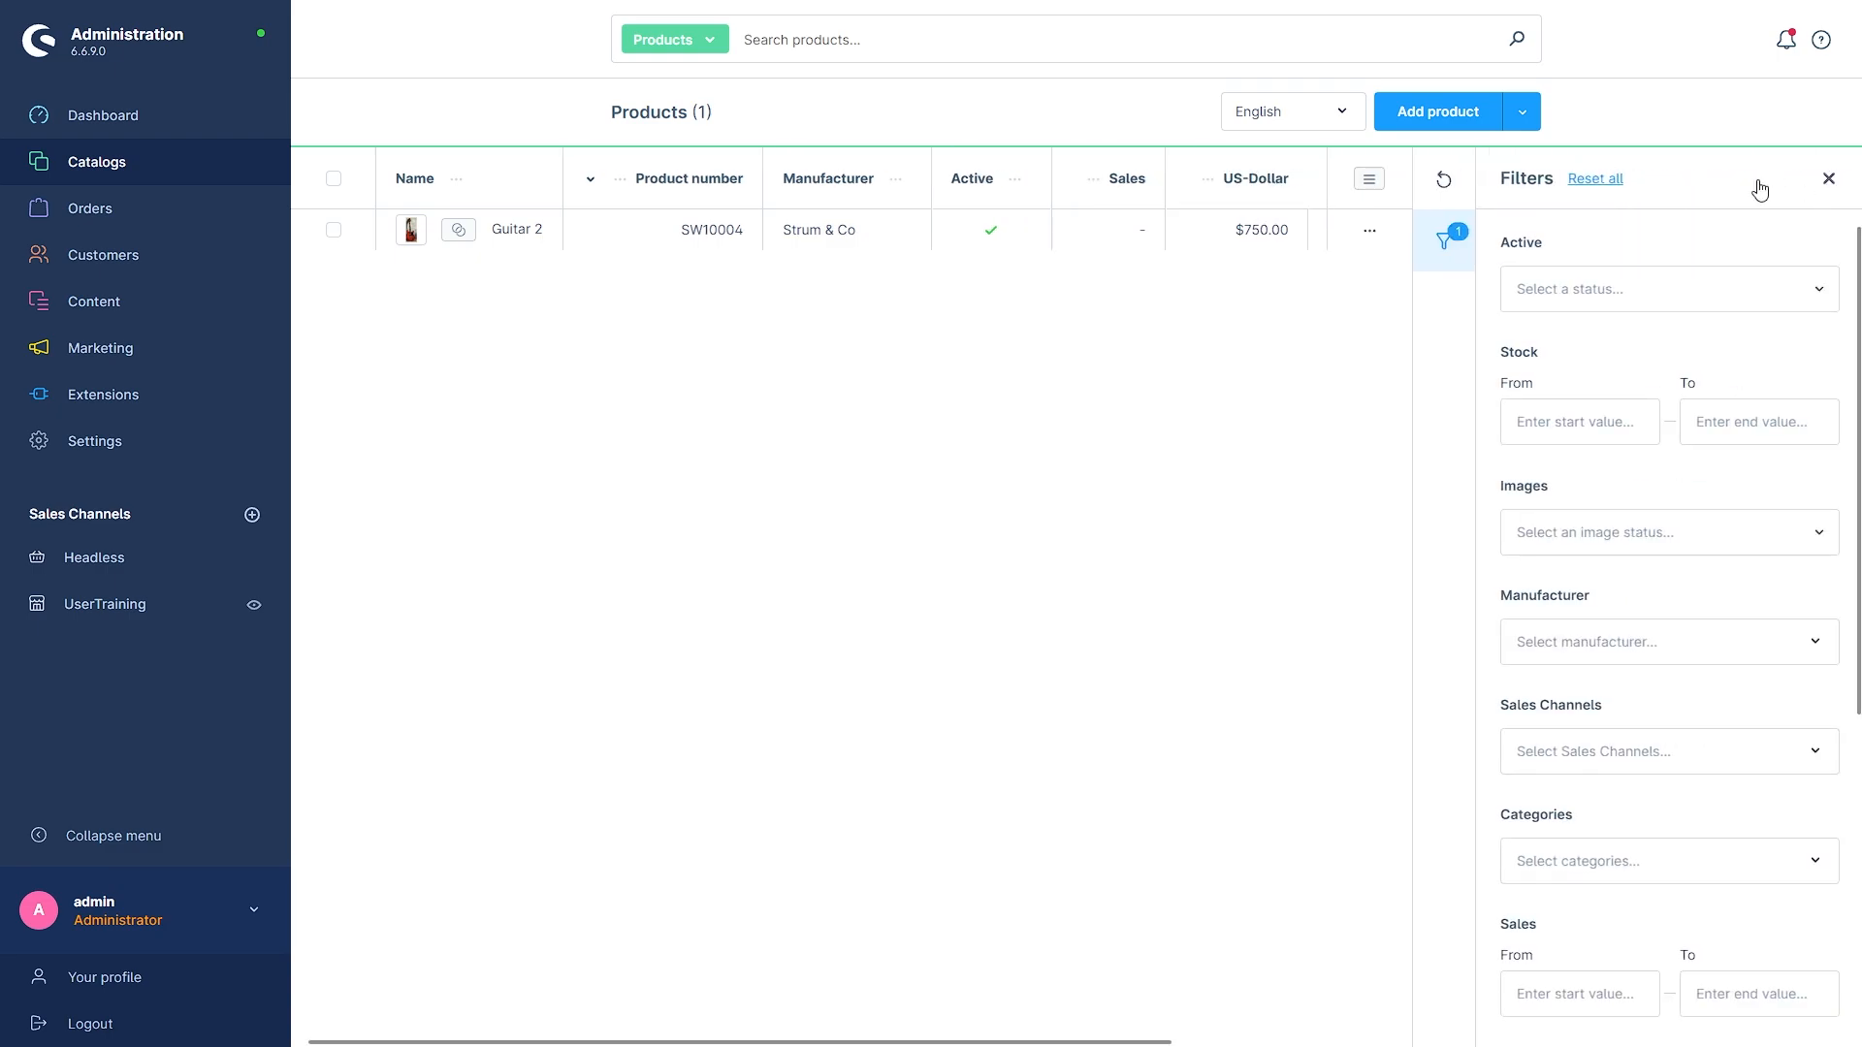
click(1595, 185)
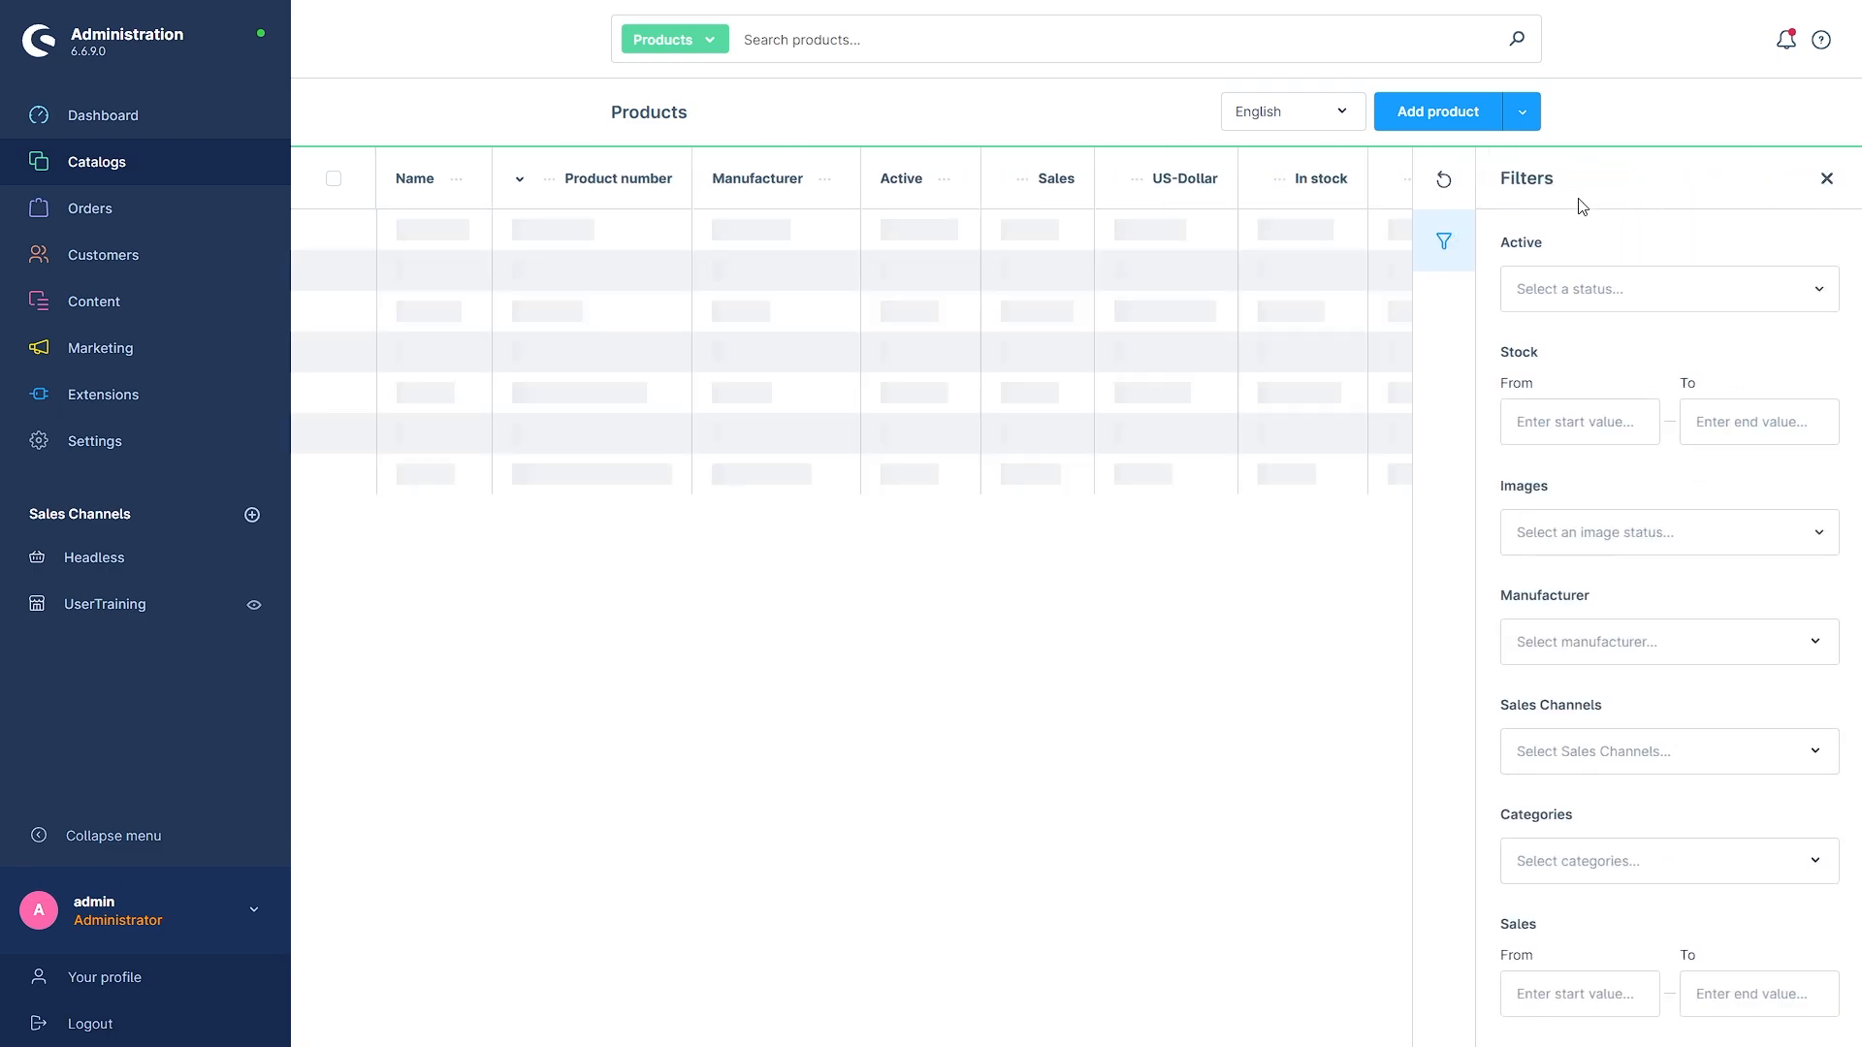
click(1828, 179)
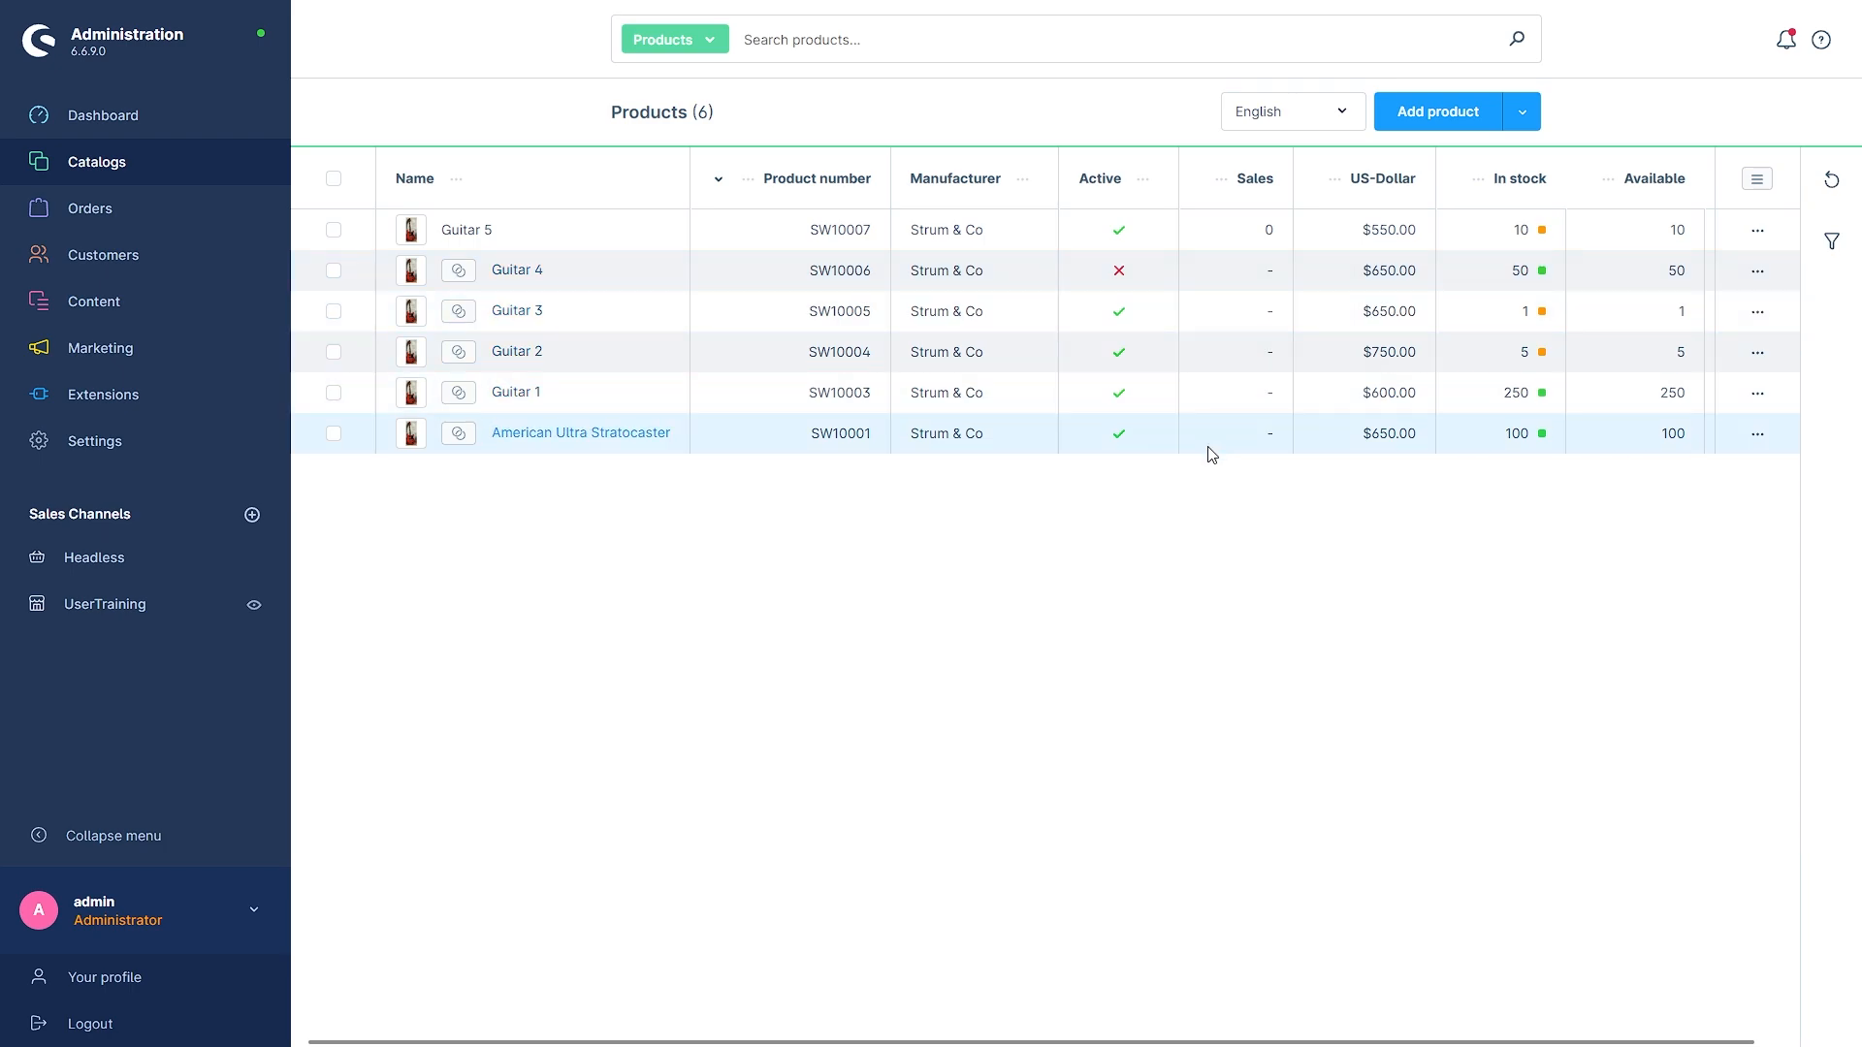
Open Guitar 3, check its assigned tags under Categories and tags, and go back to the product list.
click(523, 311)
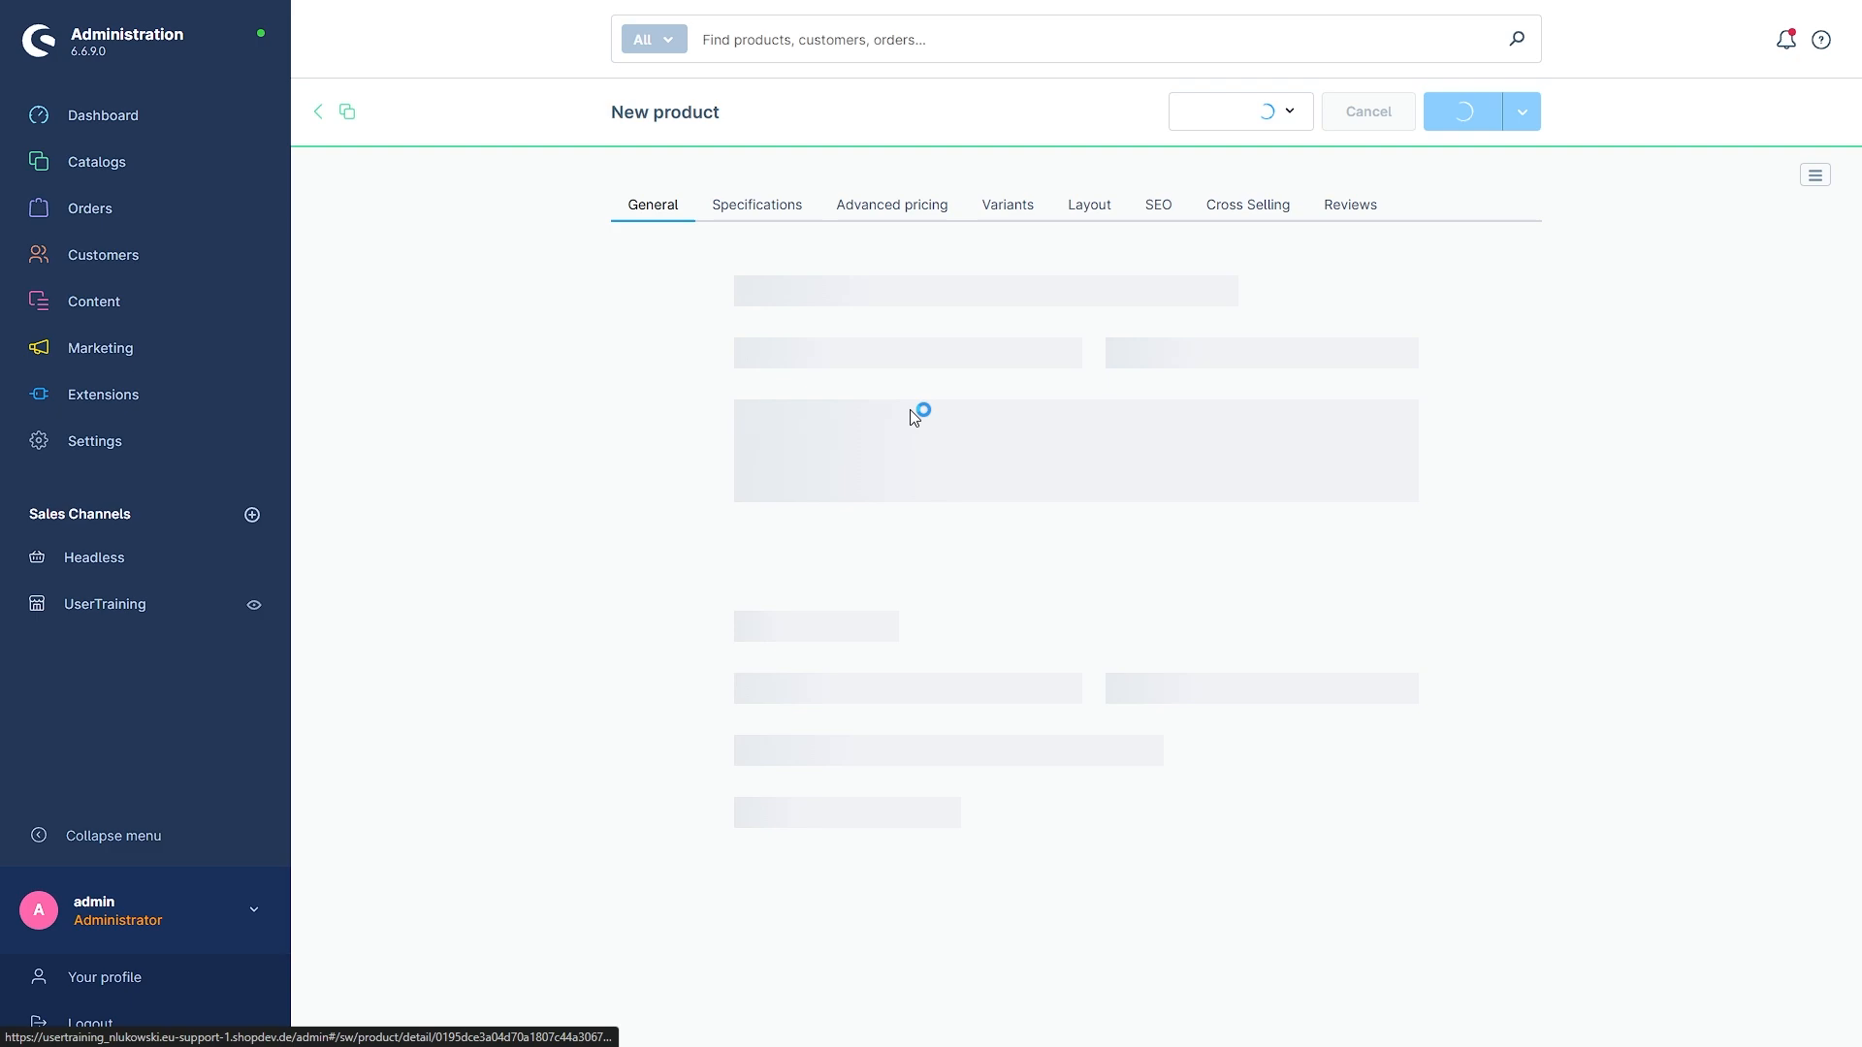
scroll(904, 481, down, 15)
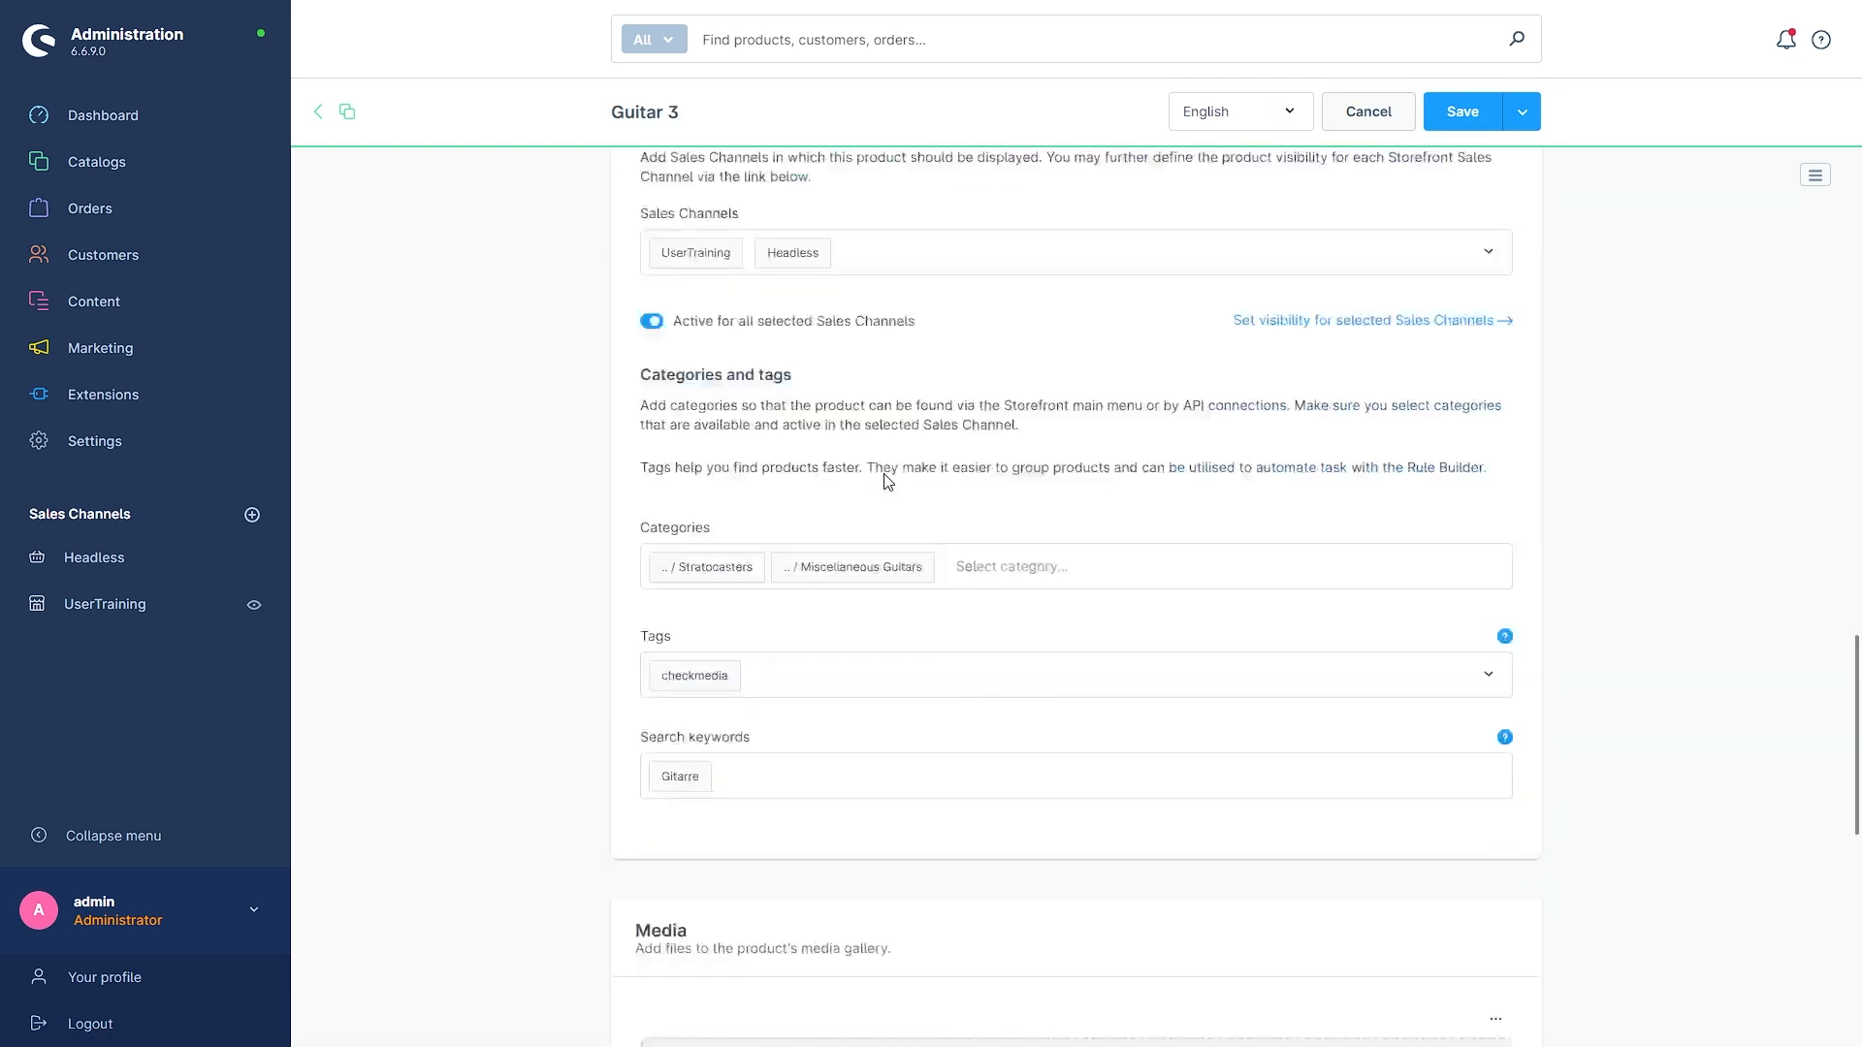
scroll(868, 471, up, 3)
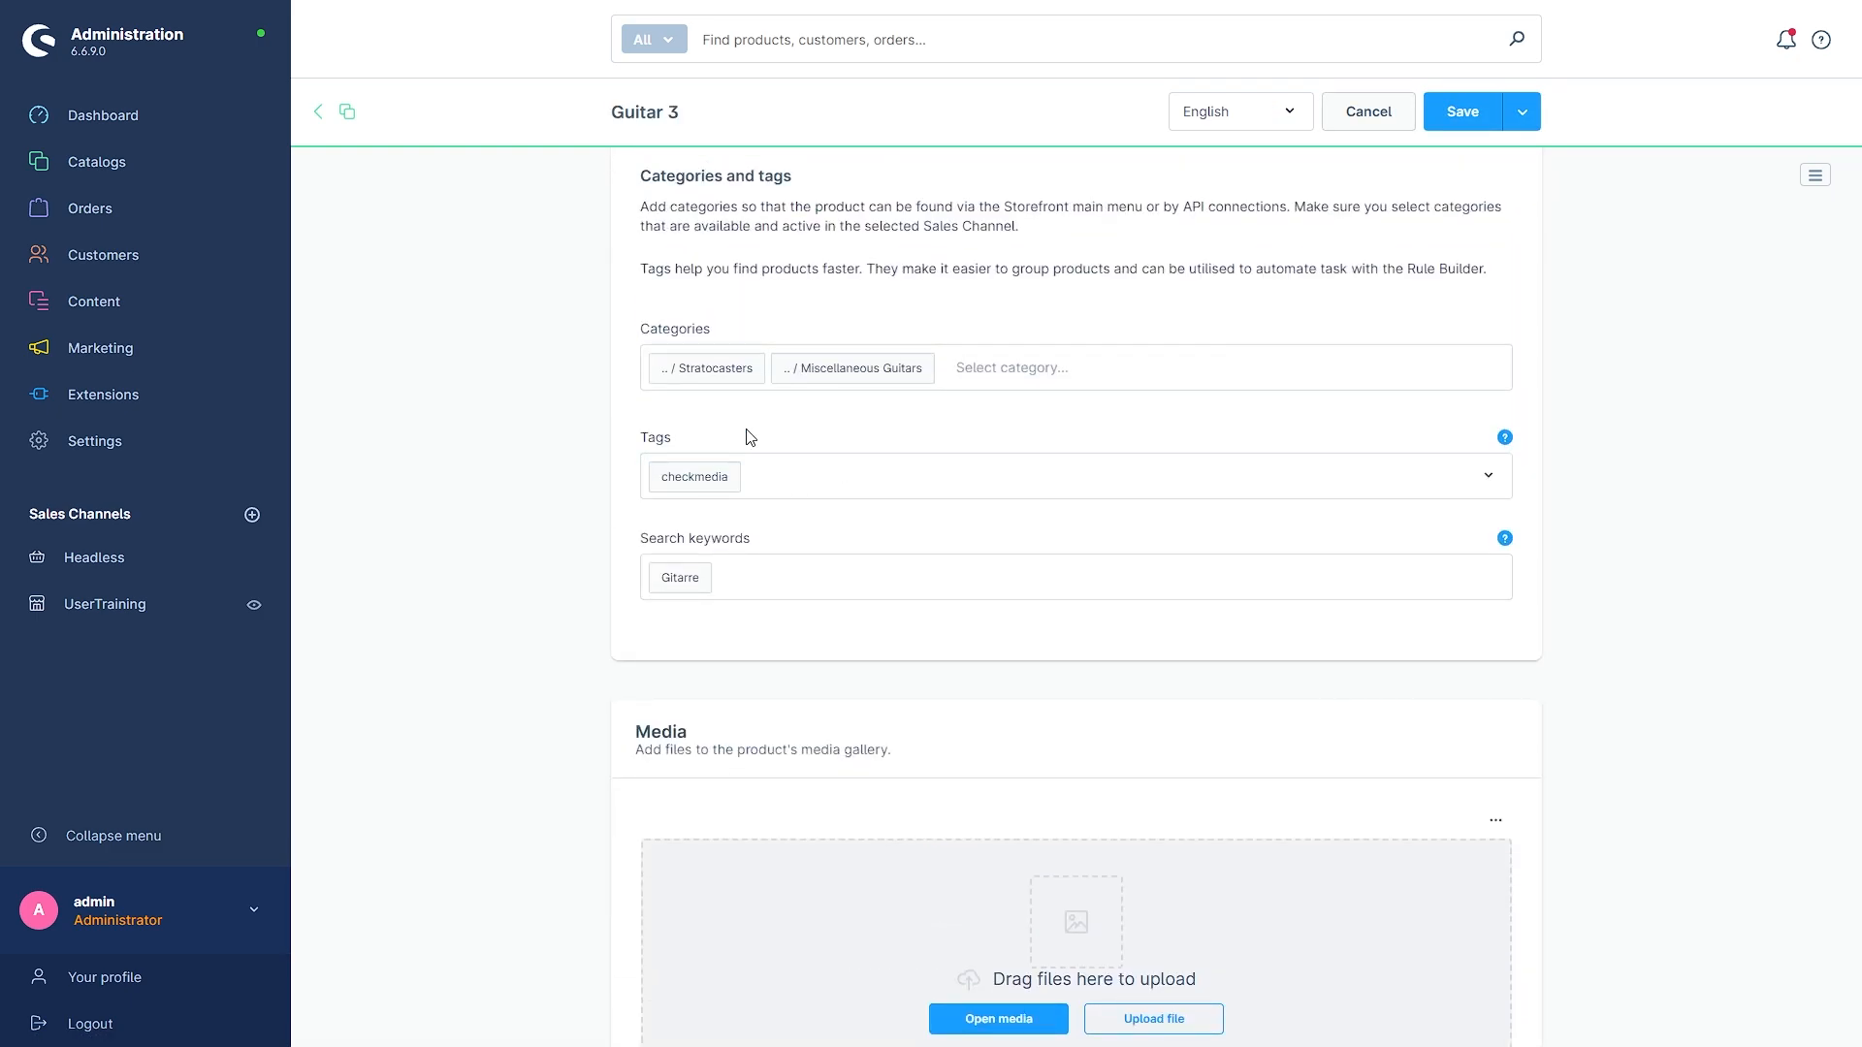
click(319, 112)
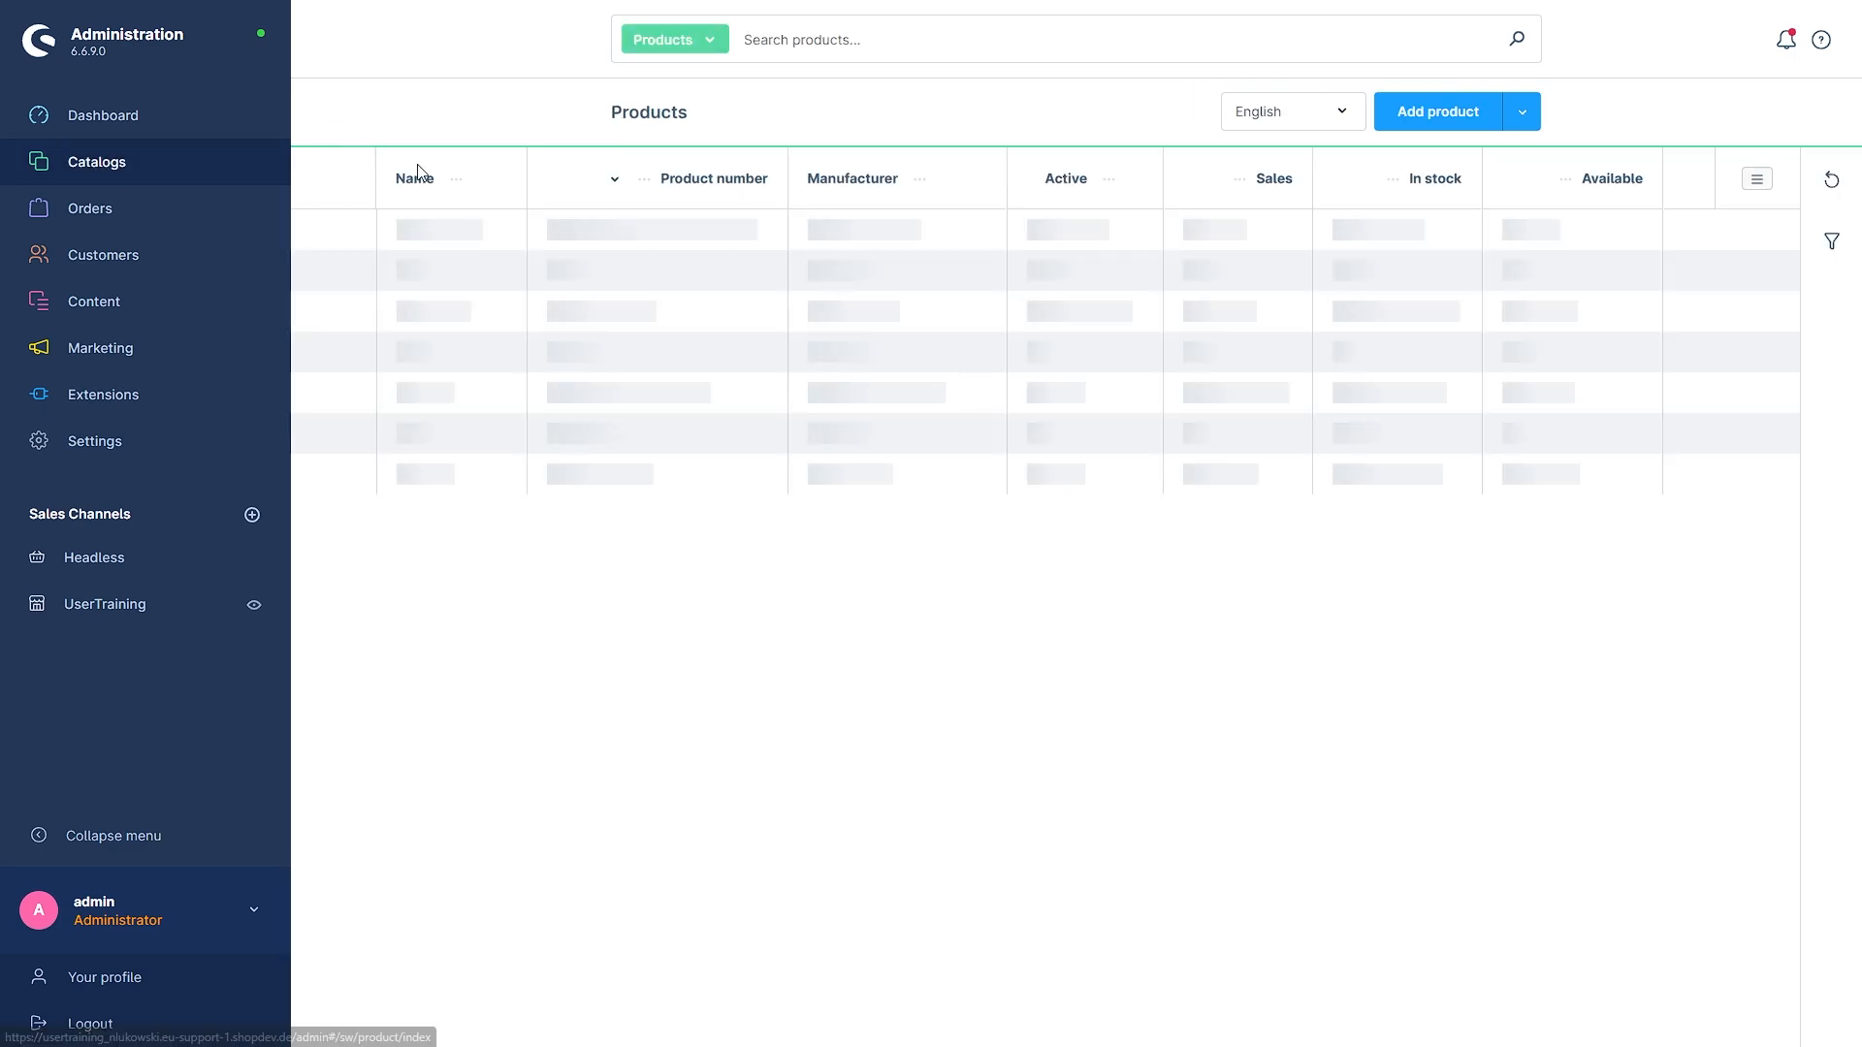
Filter the product list by the tag checkmedia.
click(1832, 244)
scroll(1617, 533, down, 5)
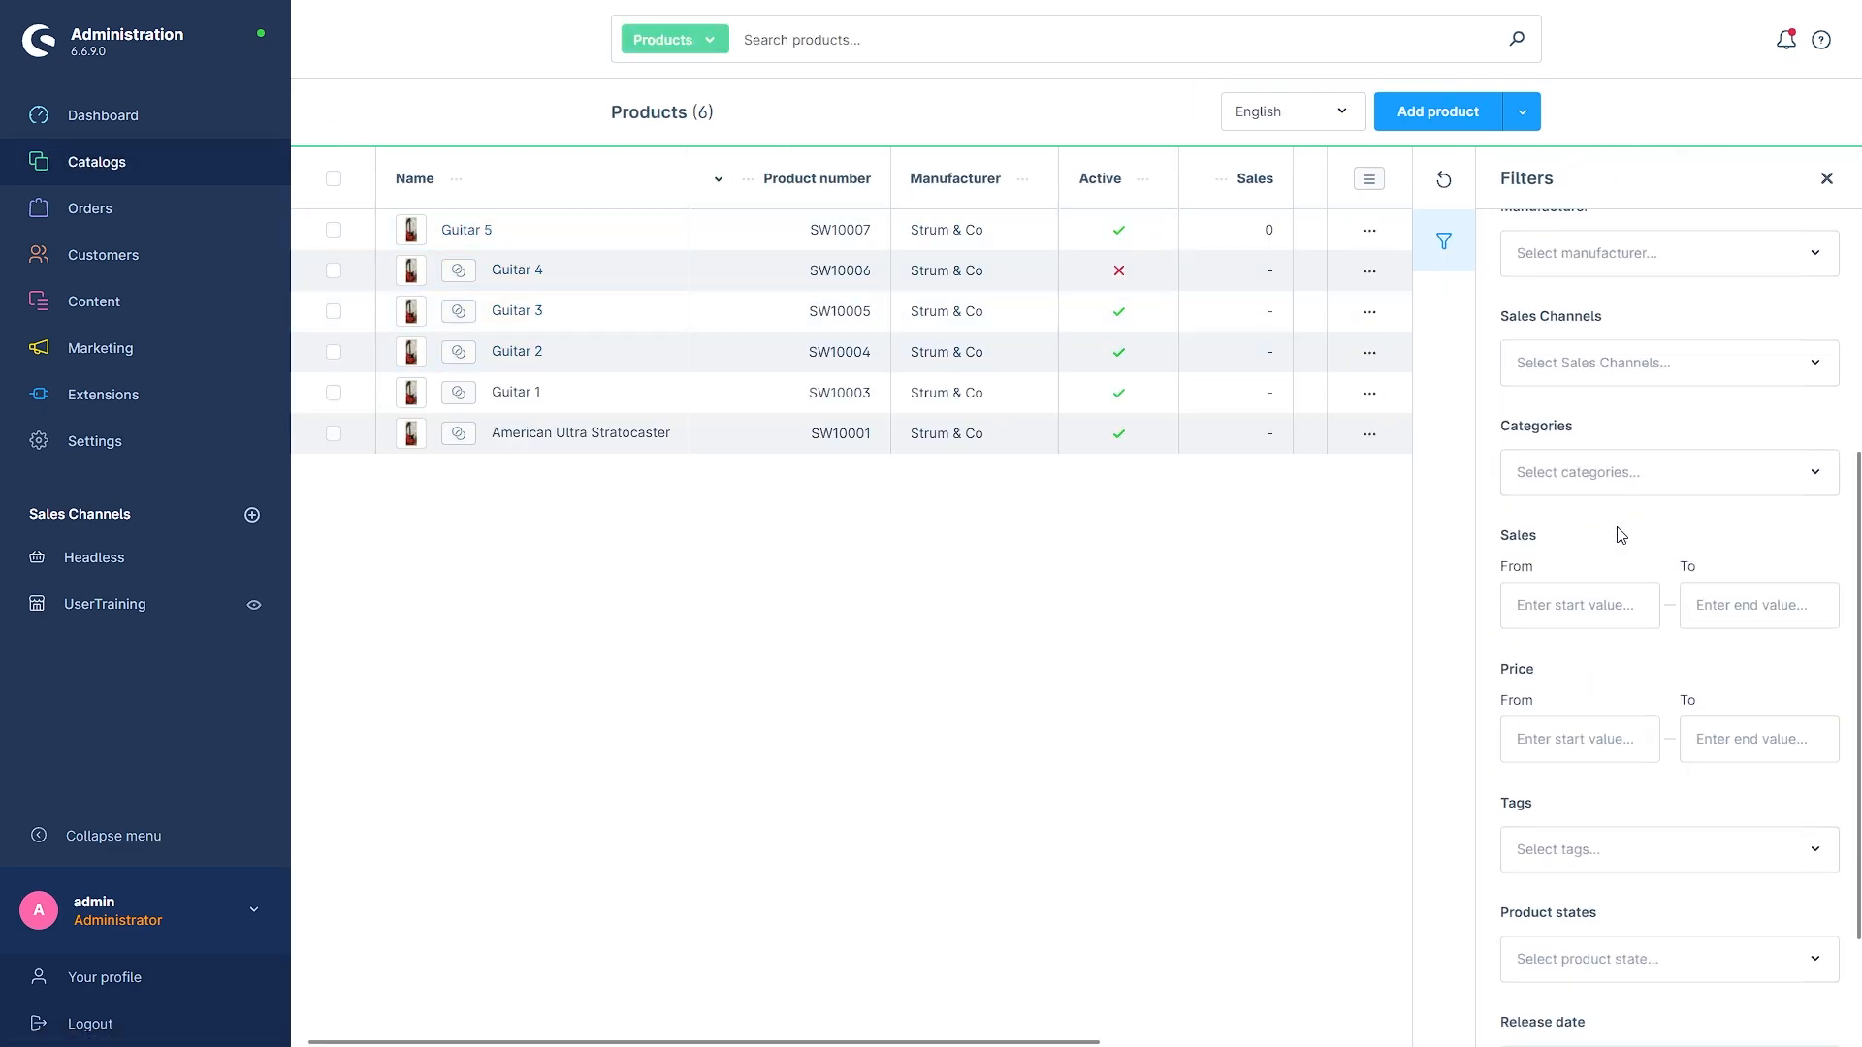
click(1557, 708)
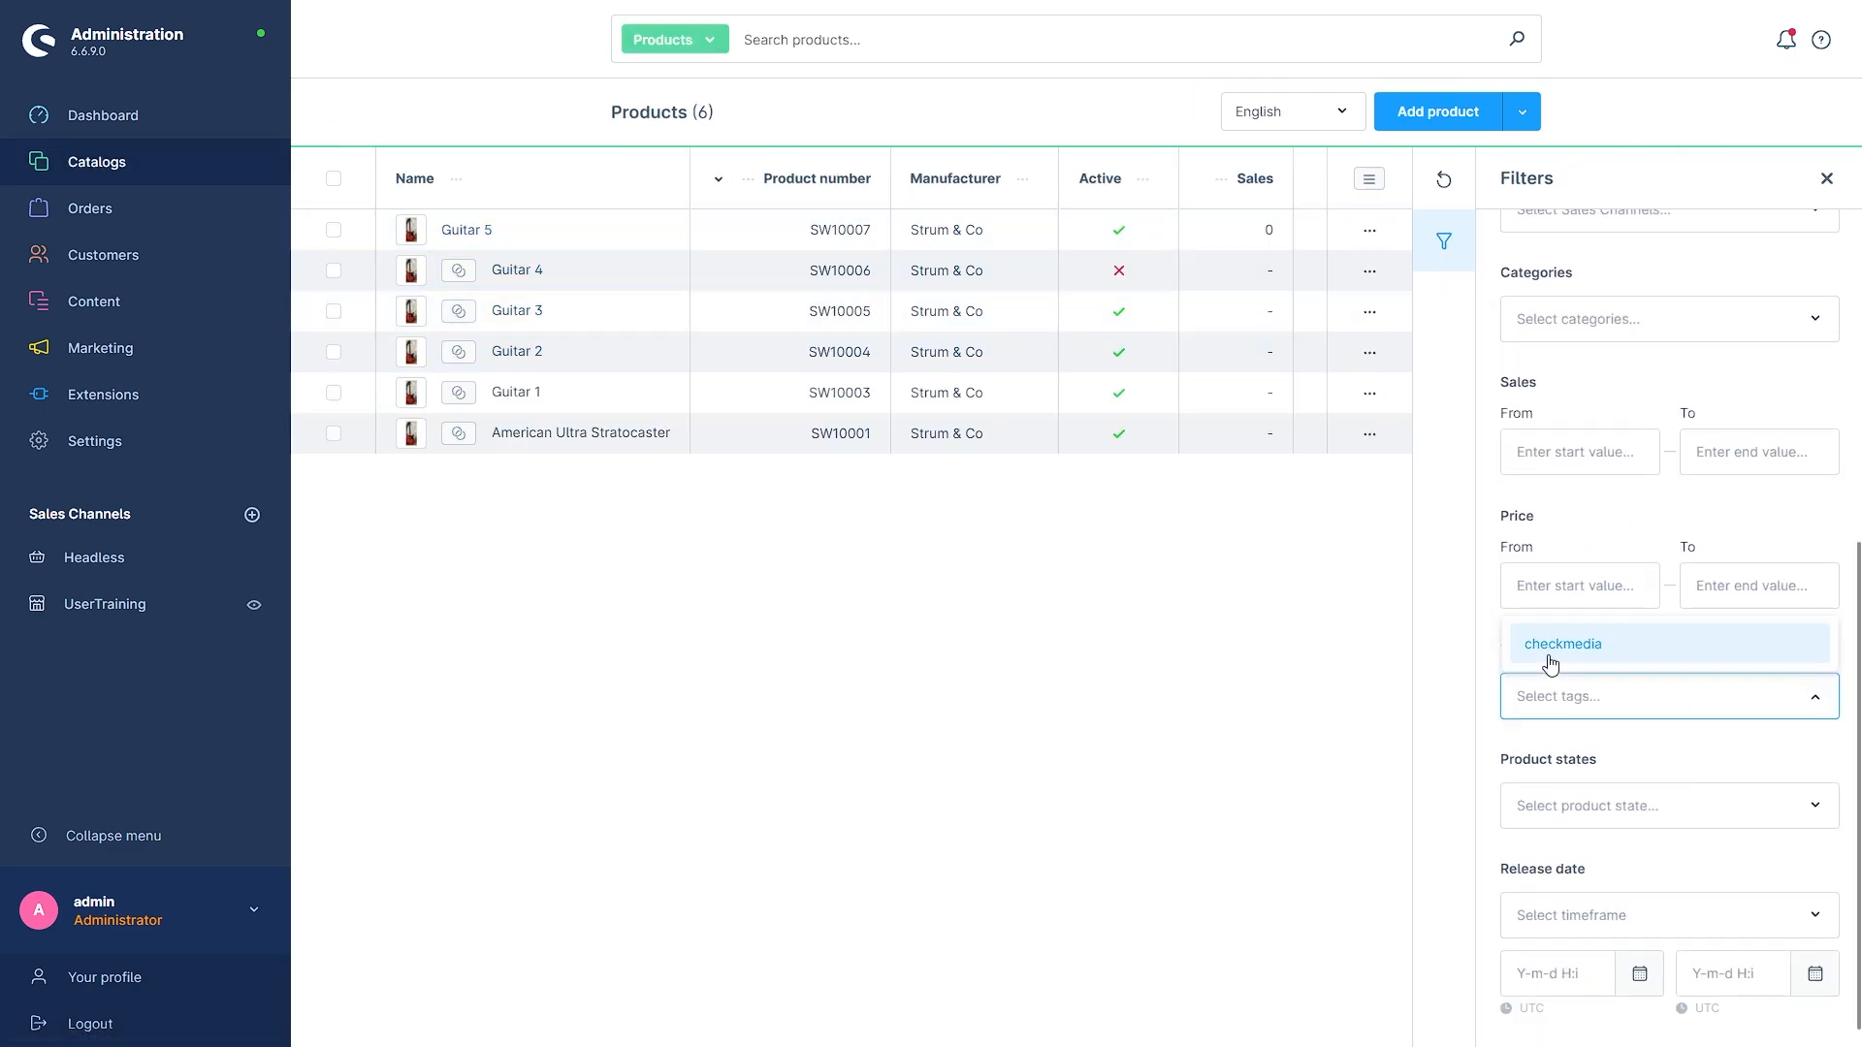
click(1552, 657)
click(1339, 682)
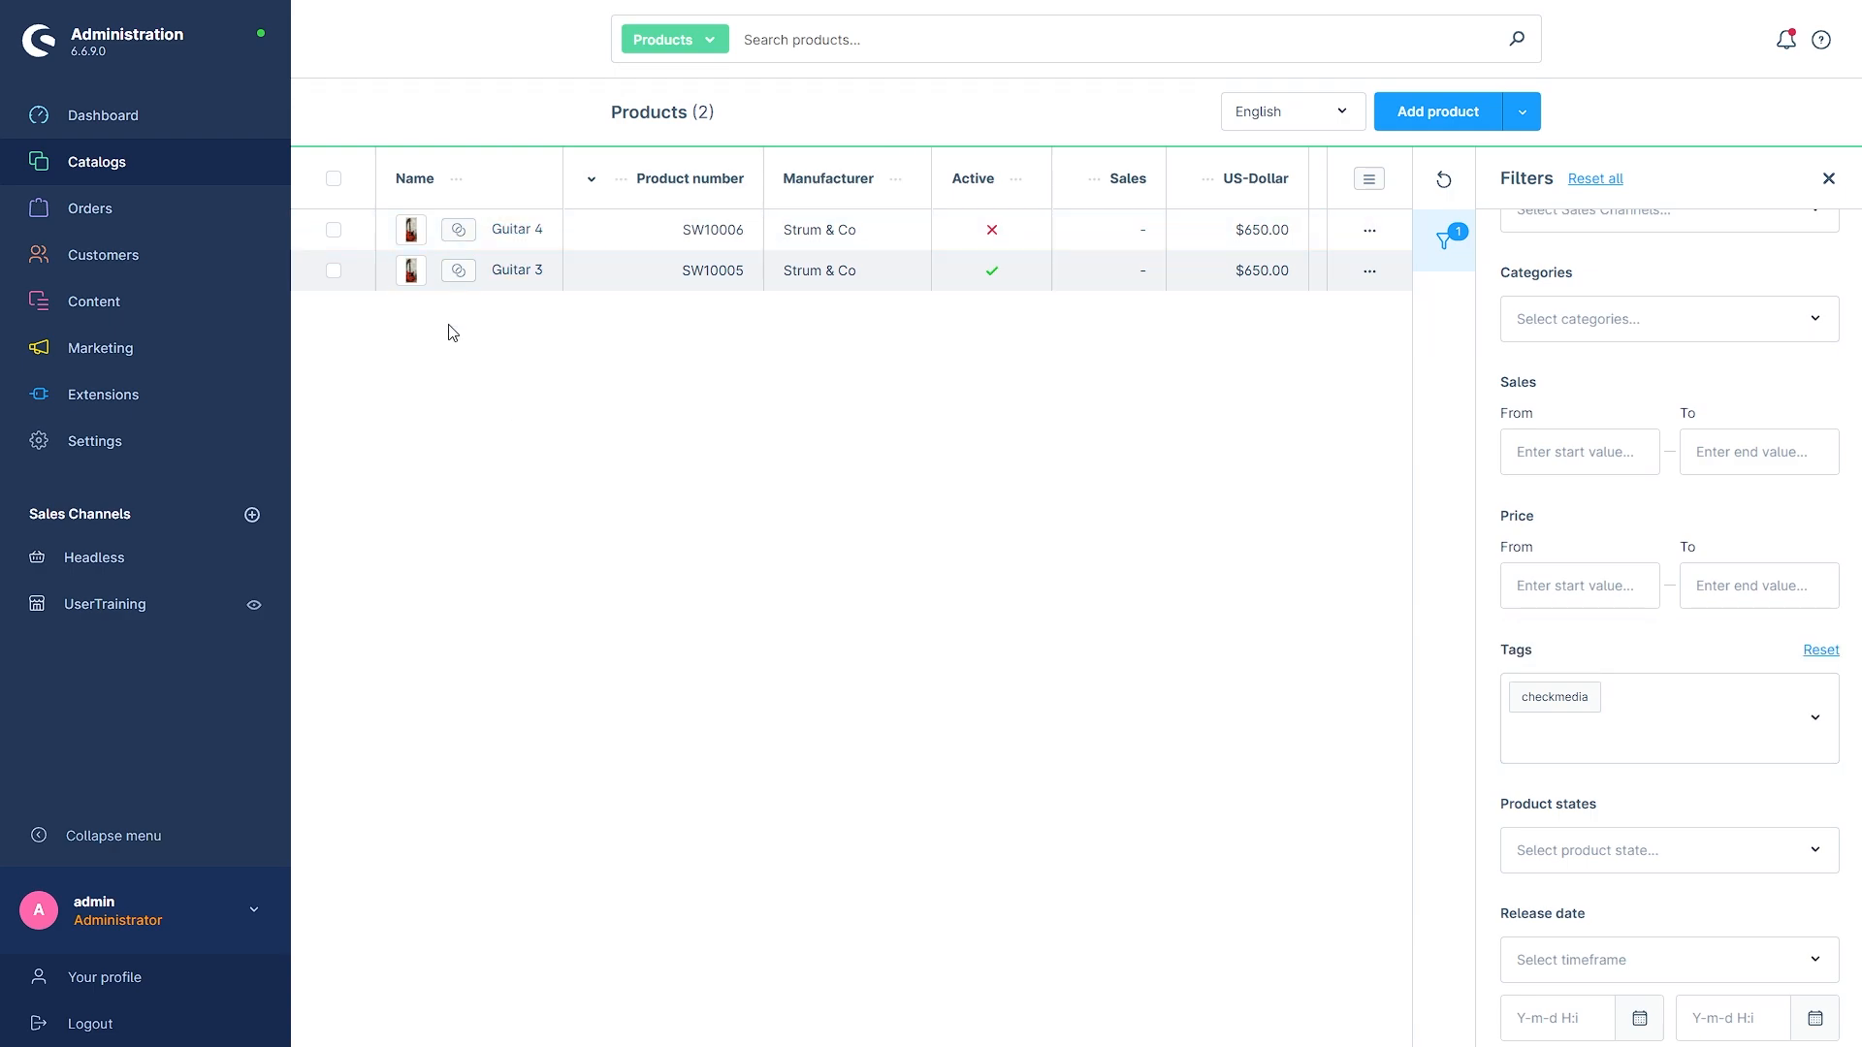